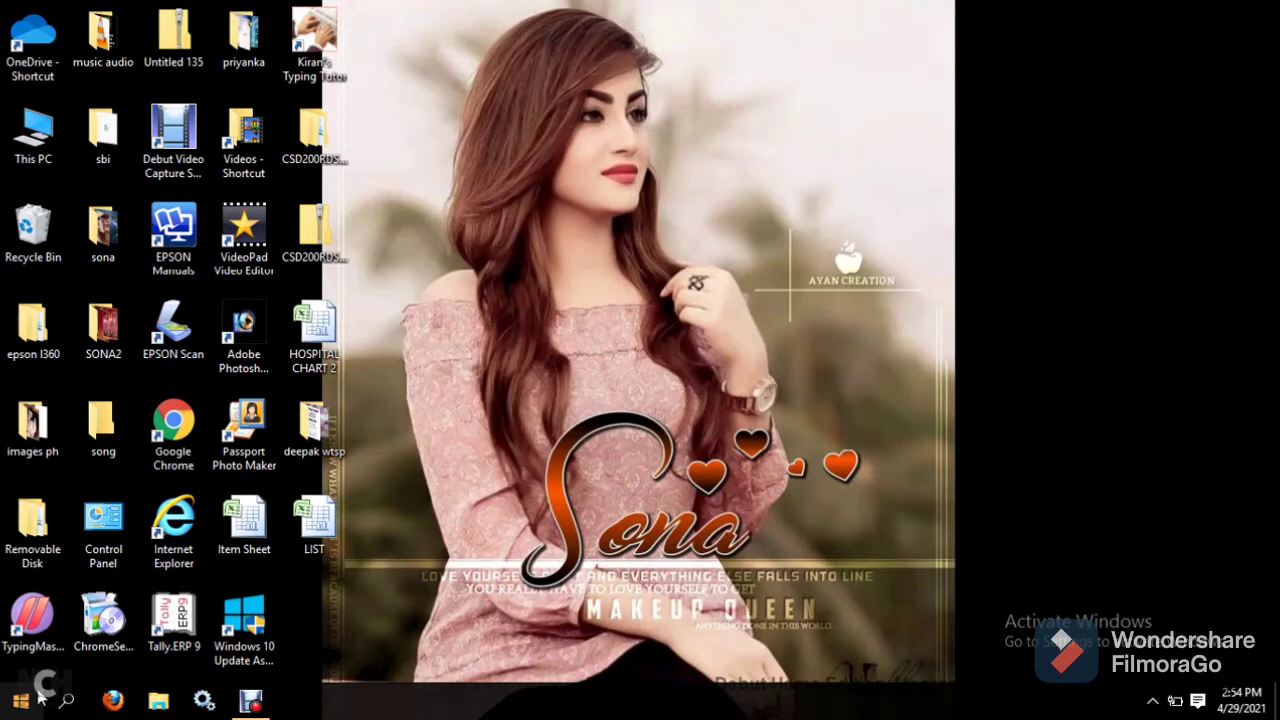
- Launch Excel from the Start menu search with EXCEL
left_click(38, 698)
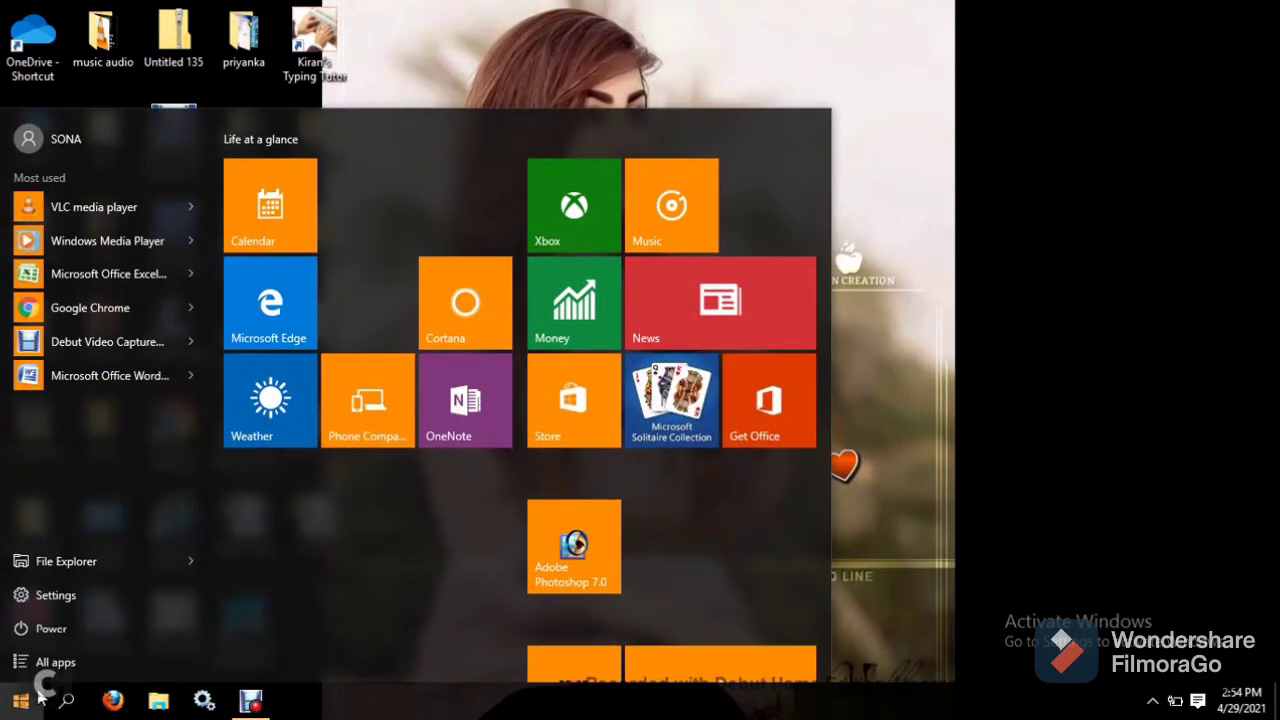
type("EXCEL")
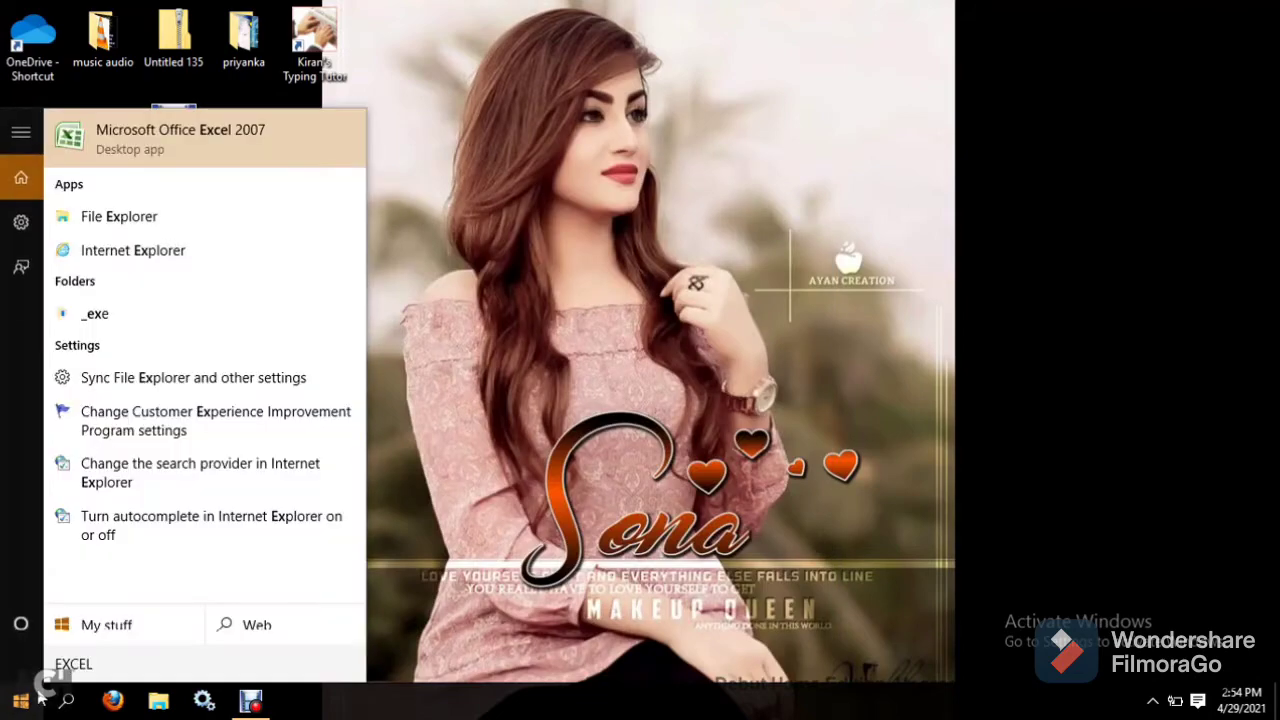
key("Return")
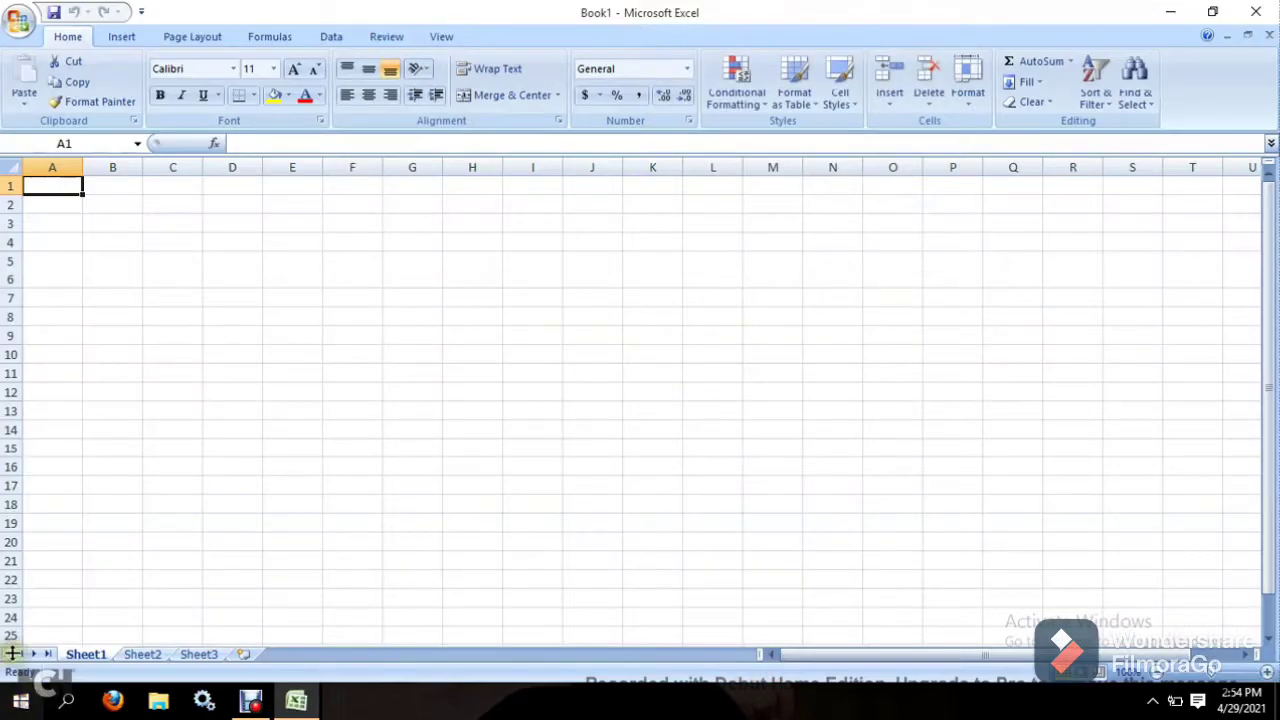
left_click(153, 543)
left_click(103, 330)
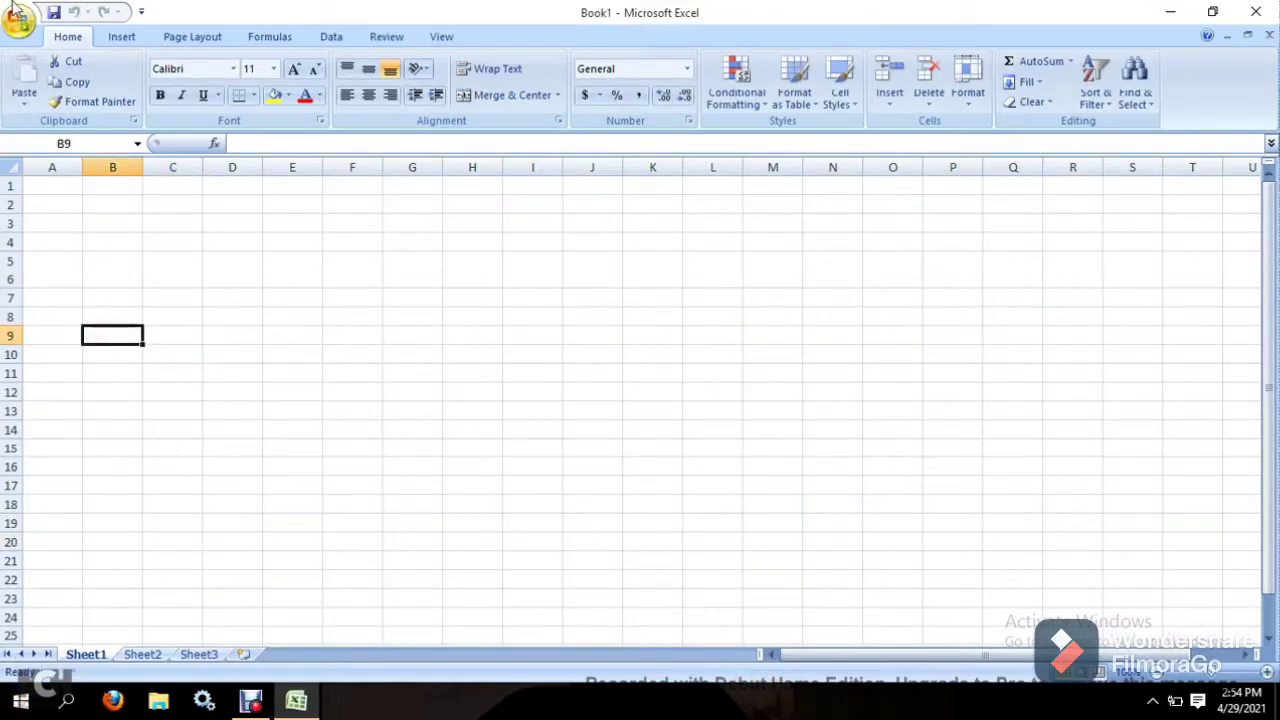
- Open the LIST workbook from the Office button's Recent Documents
left_click(18, 20)
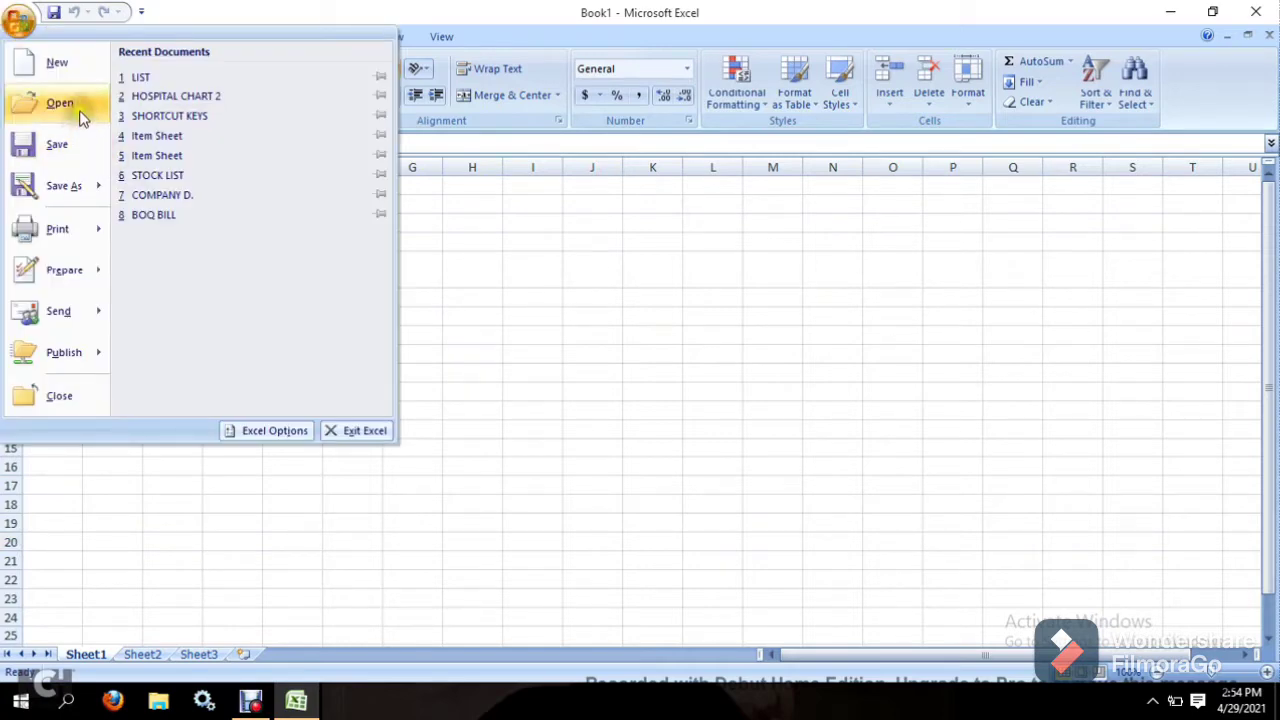
left_click(165, 80)
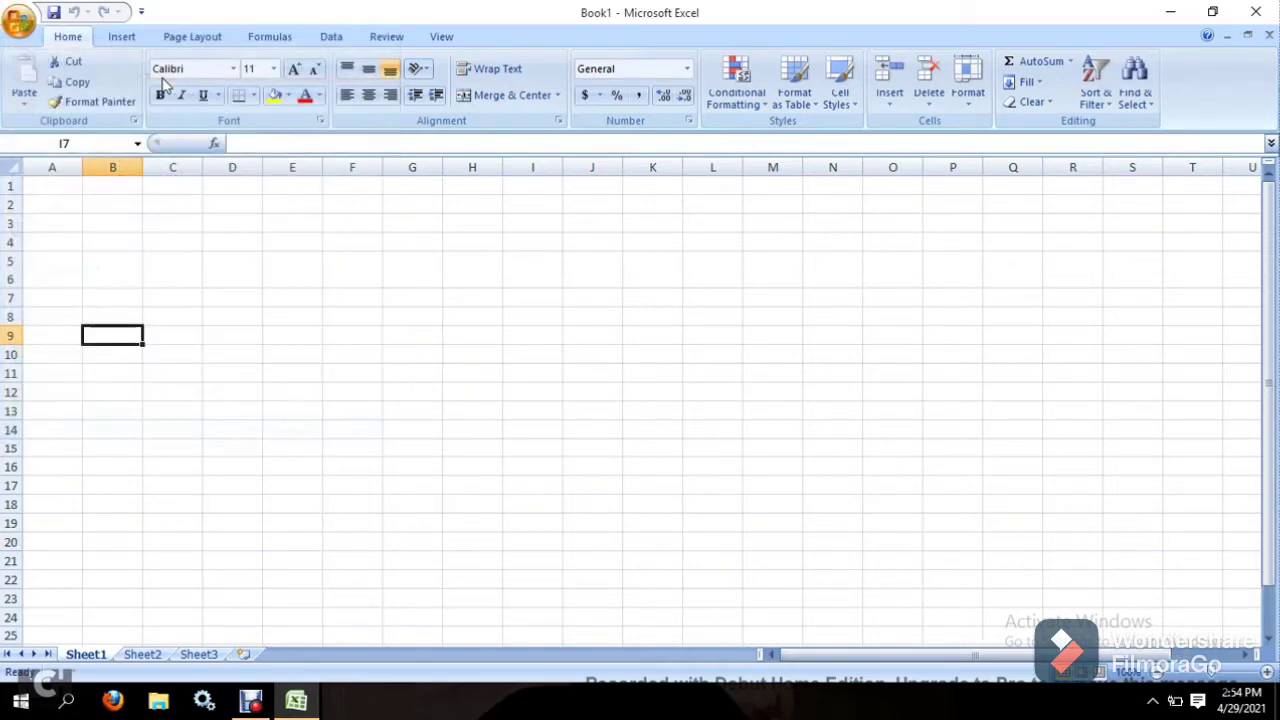
left_click(229, 333)
left_click(562, 390)
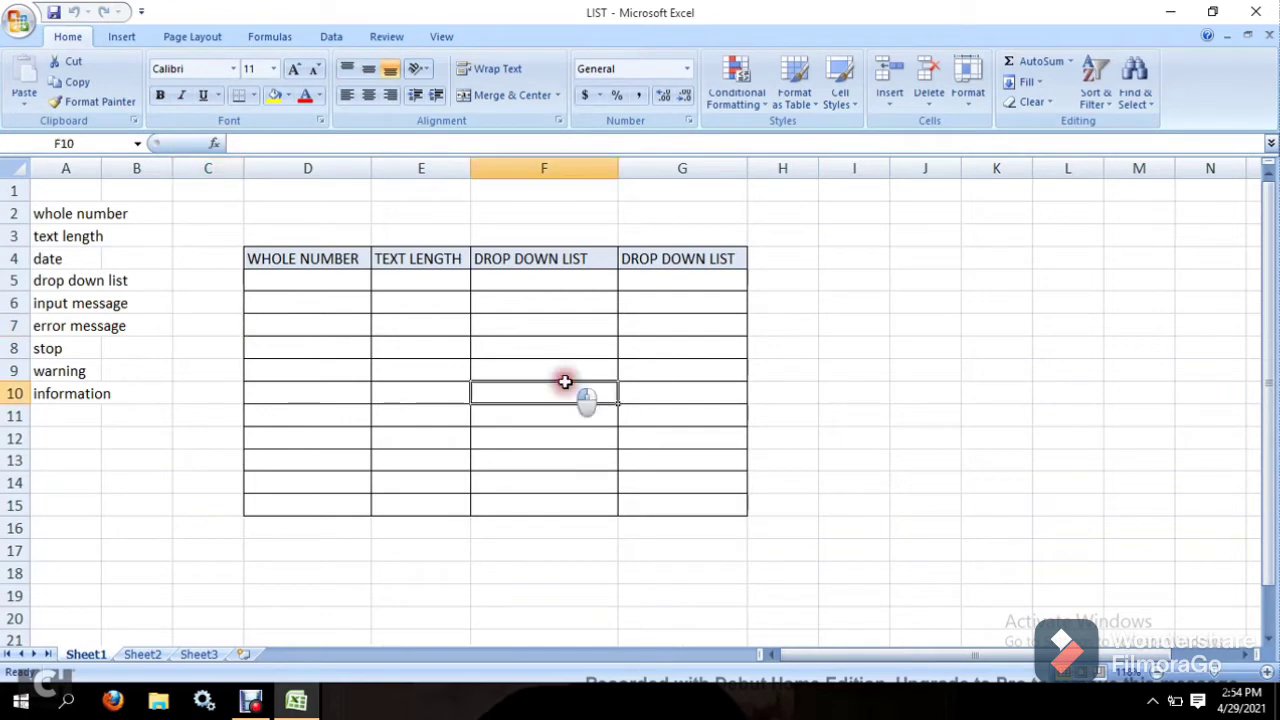
- Zoom the sheet to about 130% and look over the notes in A3 and A7
left_click(1226, 676)
left_click(225, 296)
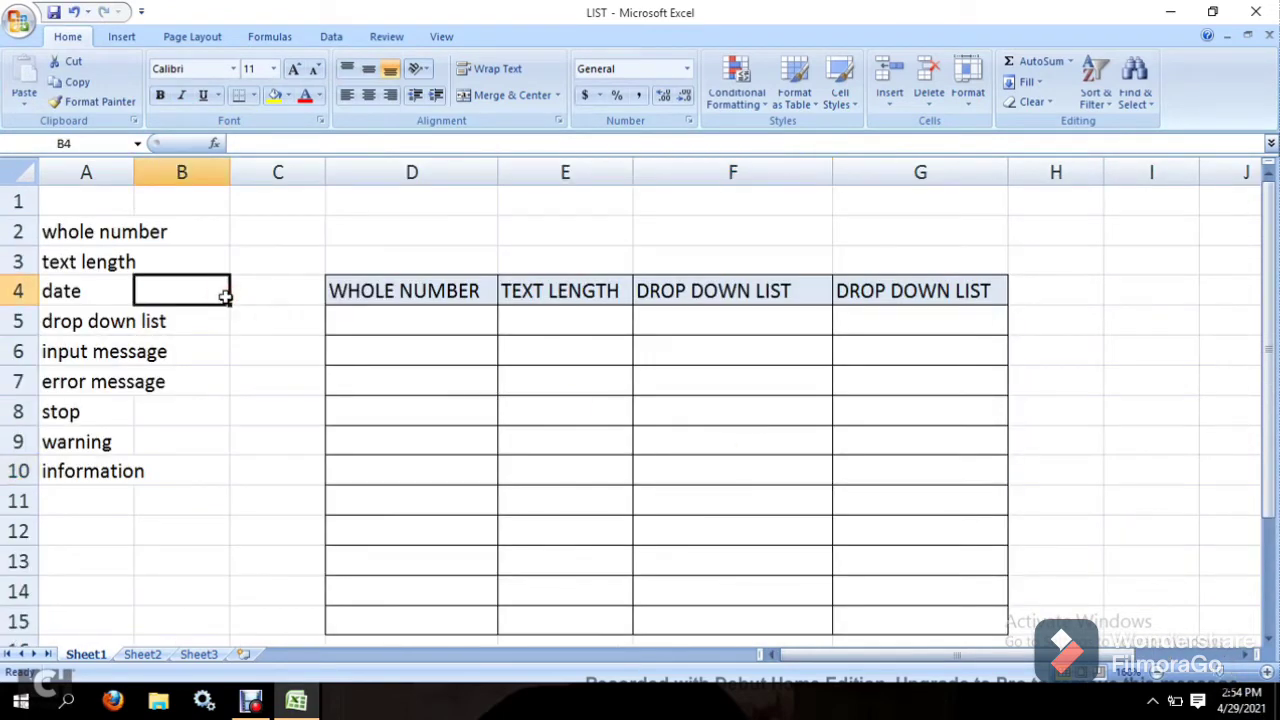
left_click(118, 258)
double_click(118, 262)
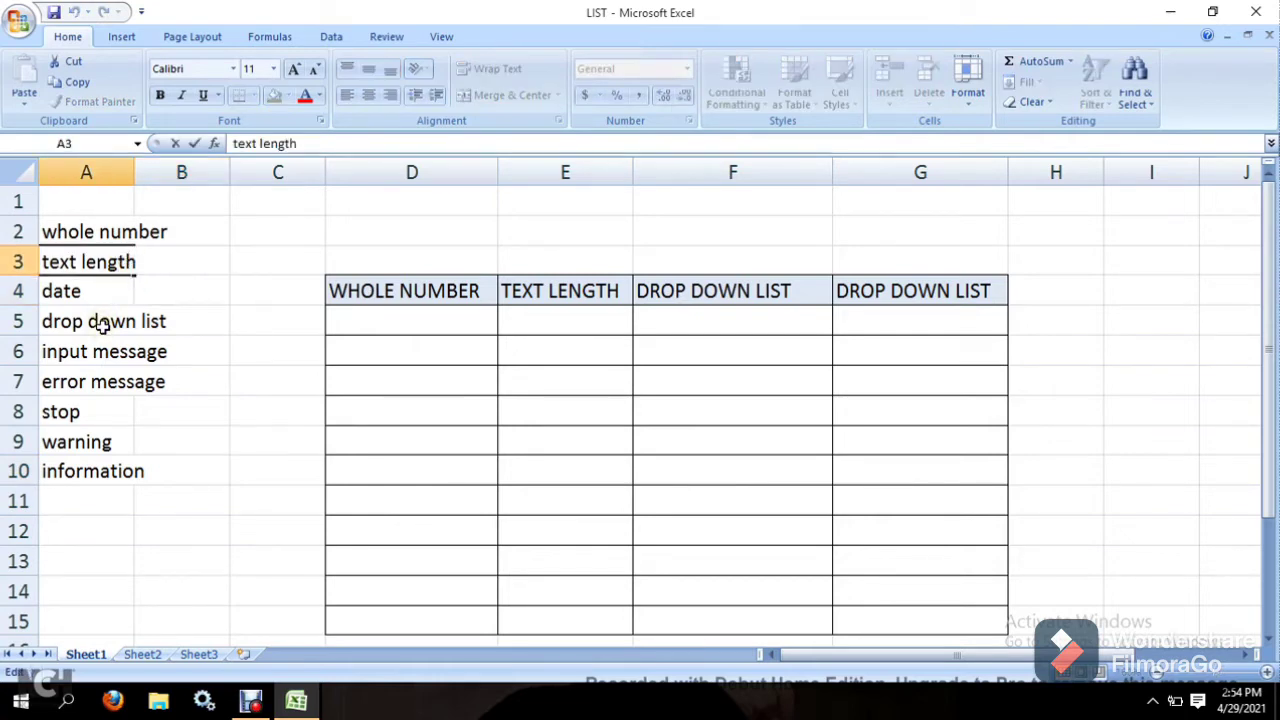
key("Escape")
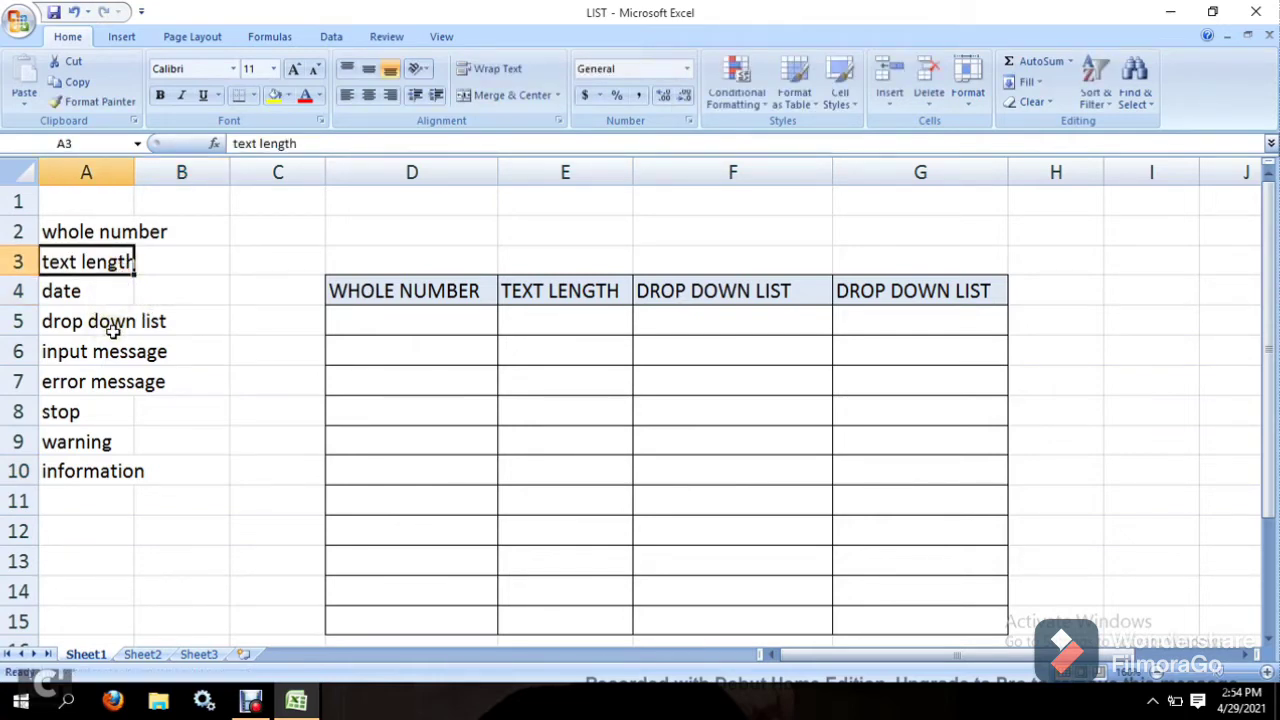
left_click(114, 370)
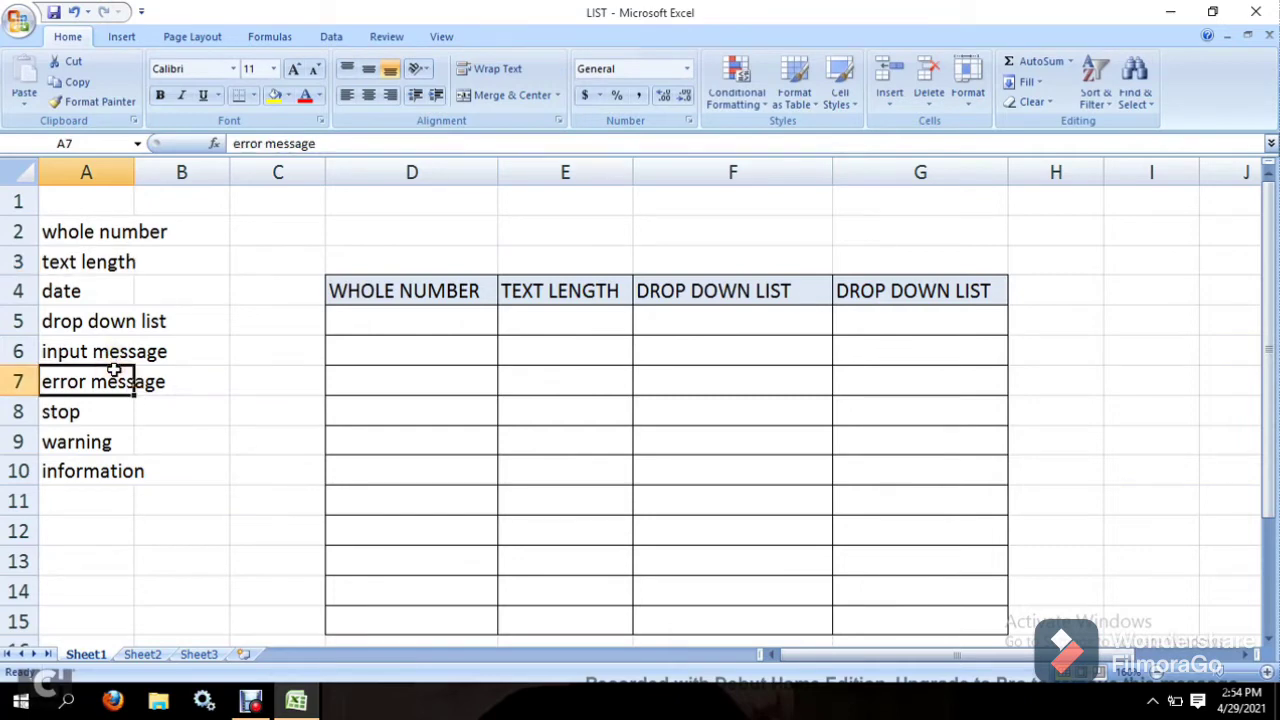
left_click(549, 388)
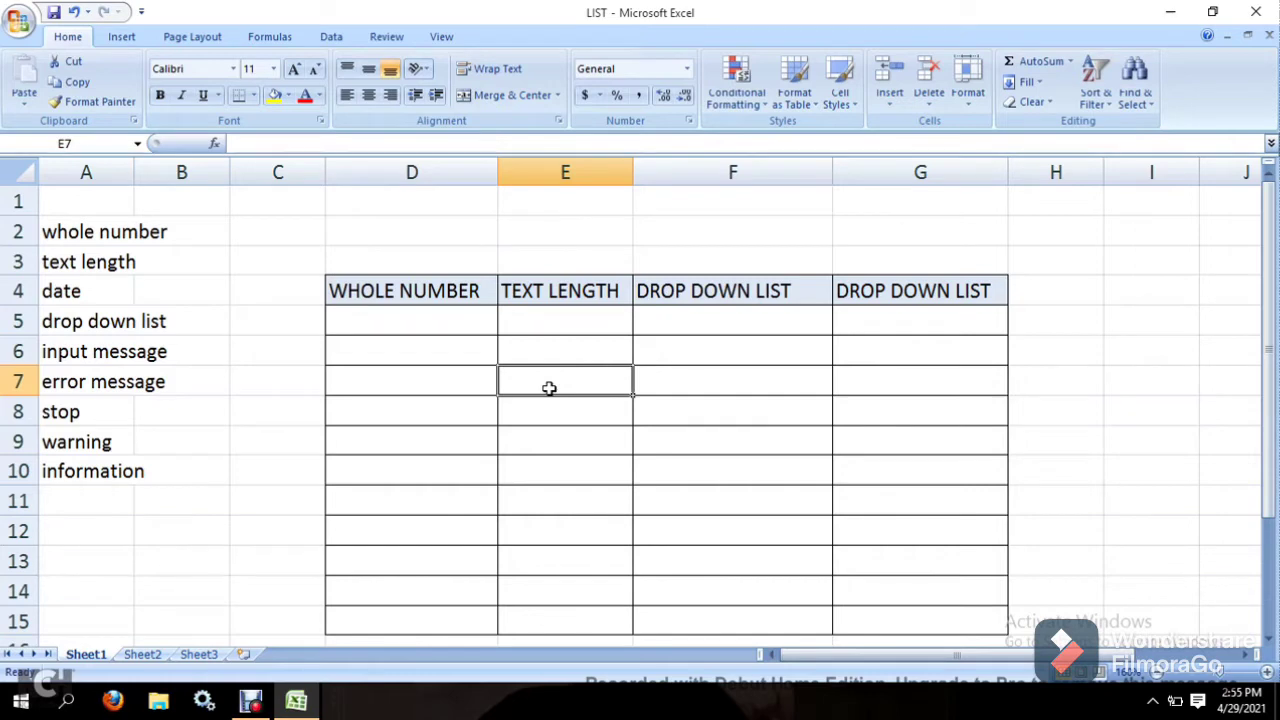
- Select the WHOLE NUMBER column cells D4 through D15
left_click(457, 289)
left_click(452, 315)
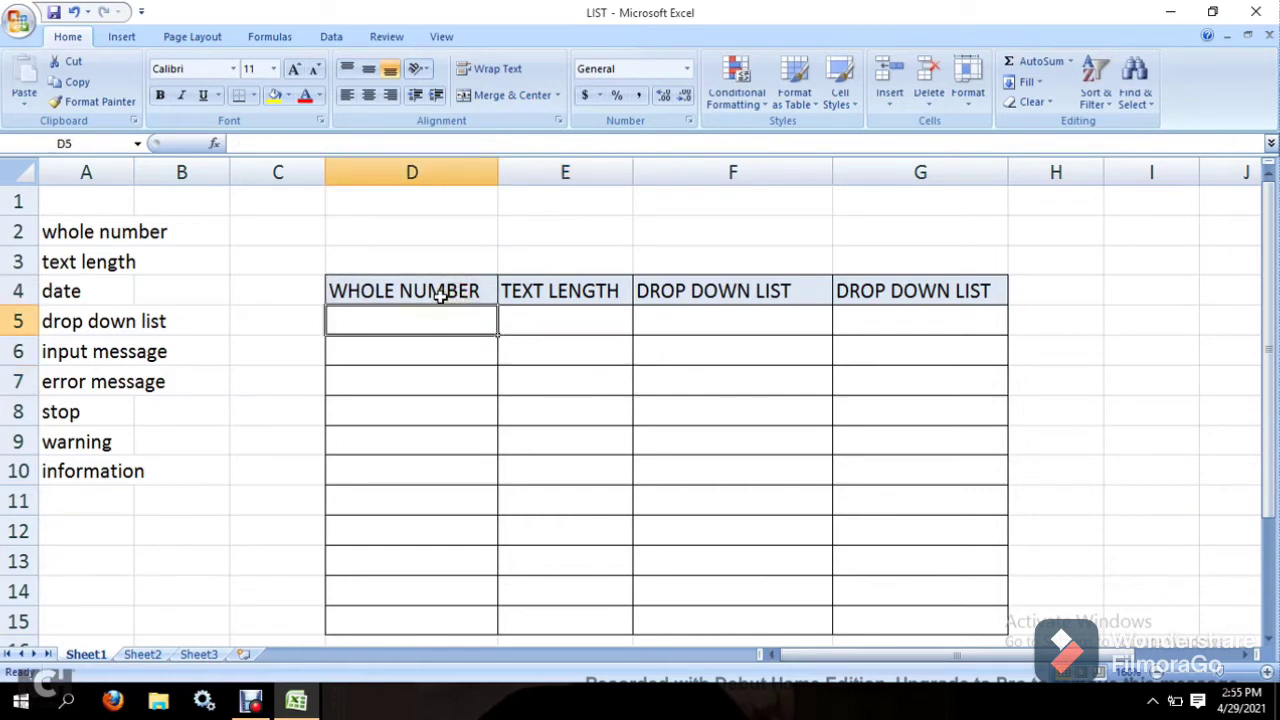
left_click(435, 295)
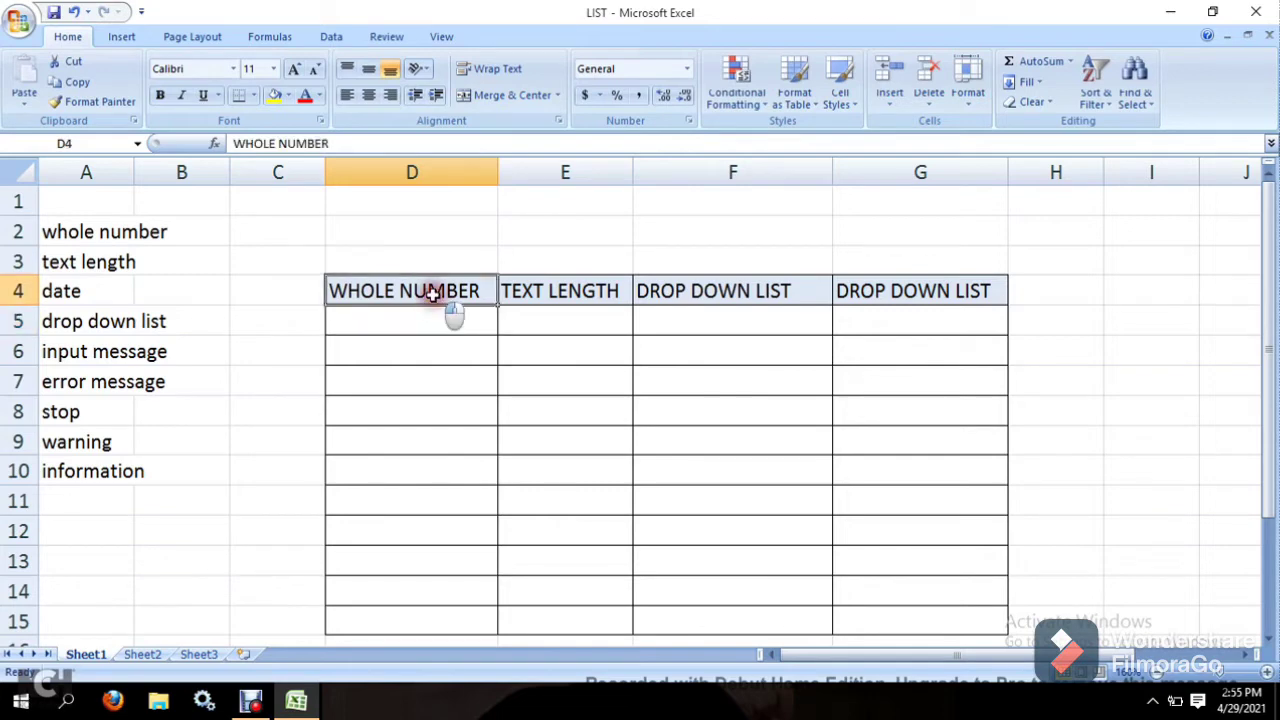
left_click_drag(428, 294, 441, 610)
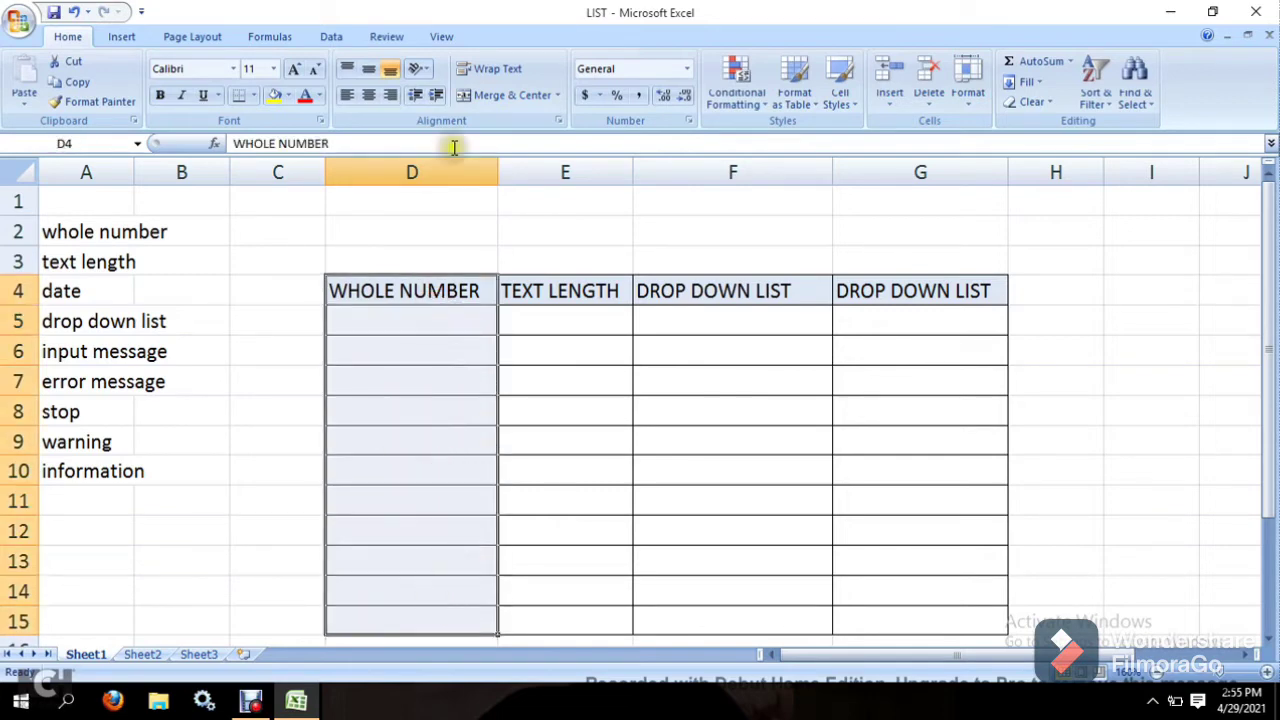
- Add a Data Validation rule to D4:D15 allowing whole numbers between 10 and 100
left_click(331, 37)
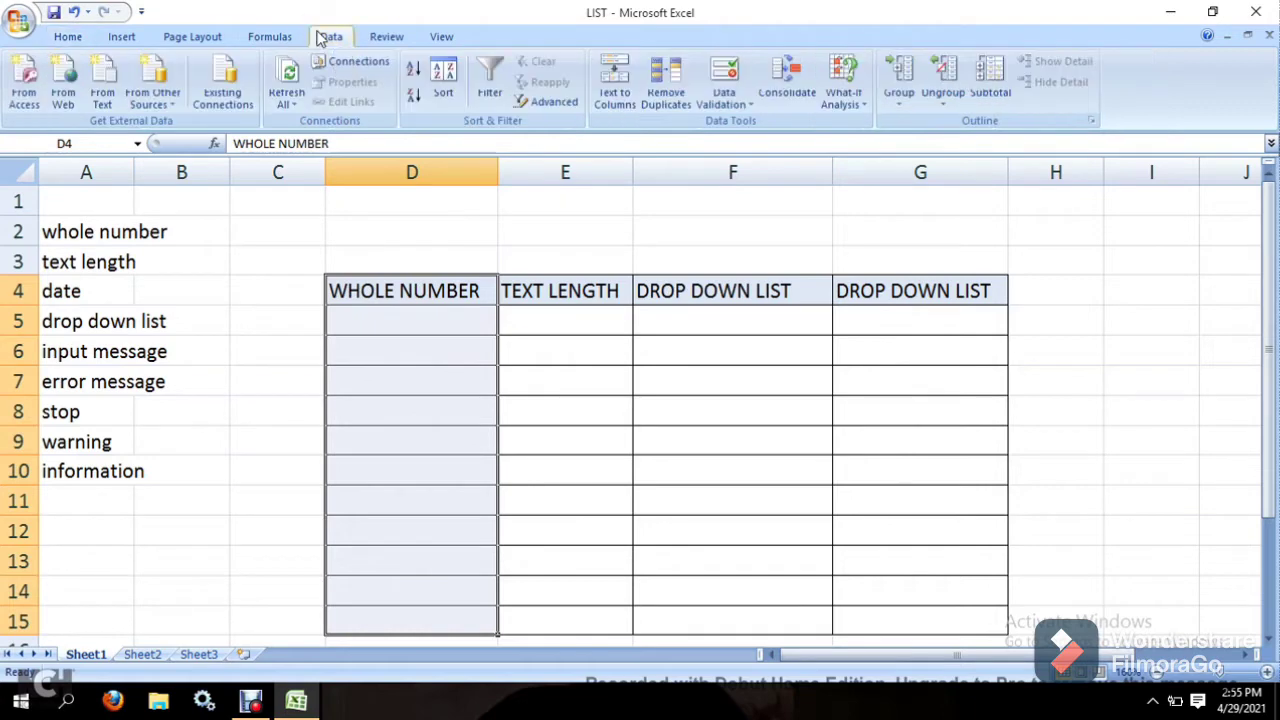
left_click(747, 97)
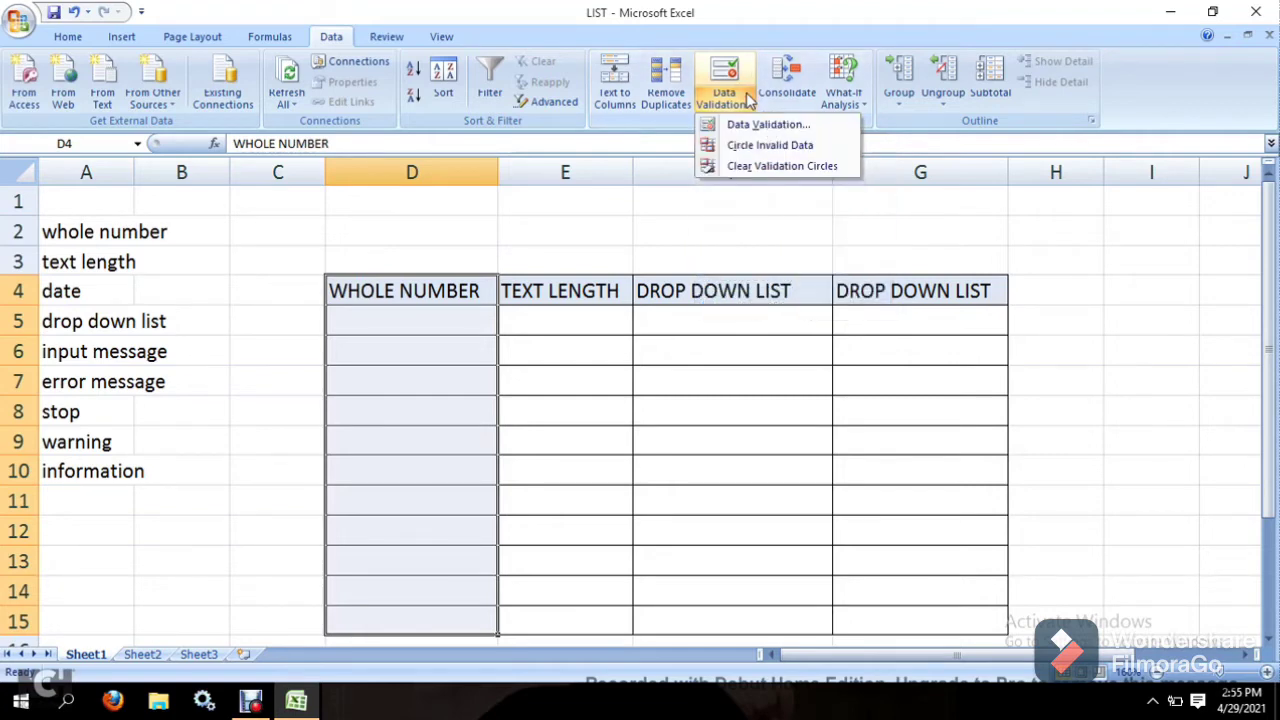
left_click(750, 123)
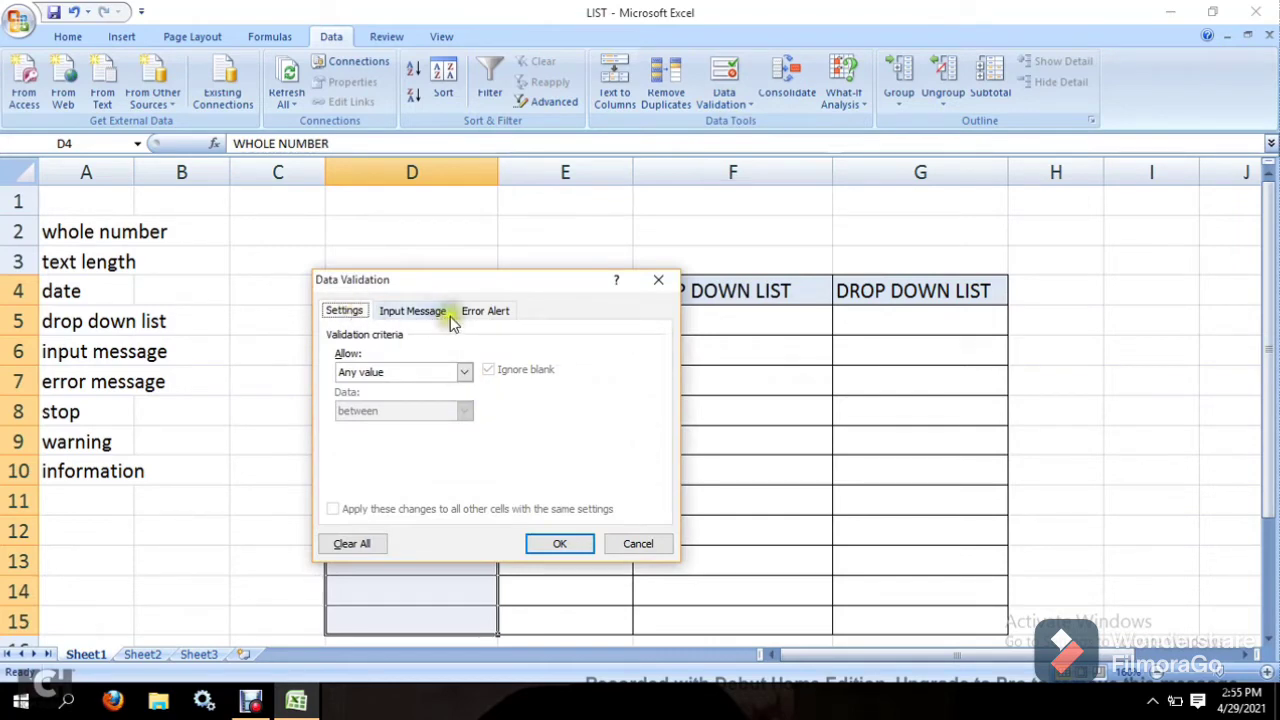
left_click(463, 372)
left_click(421, 403)
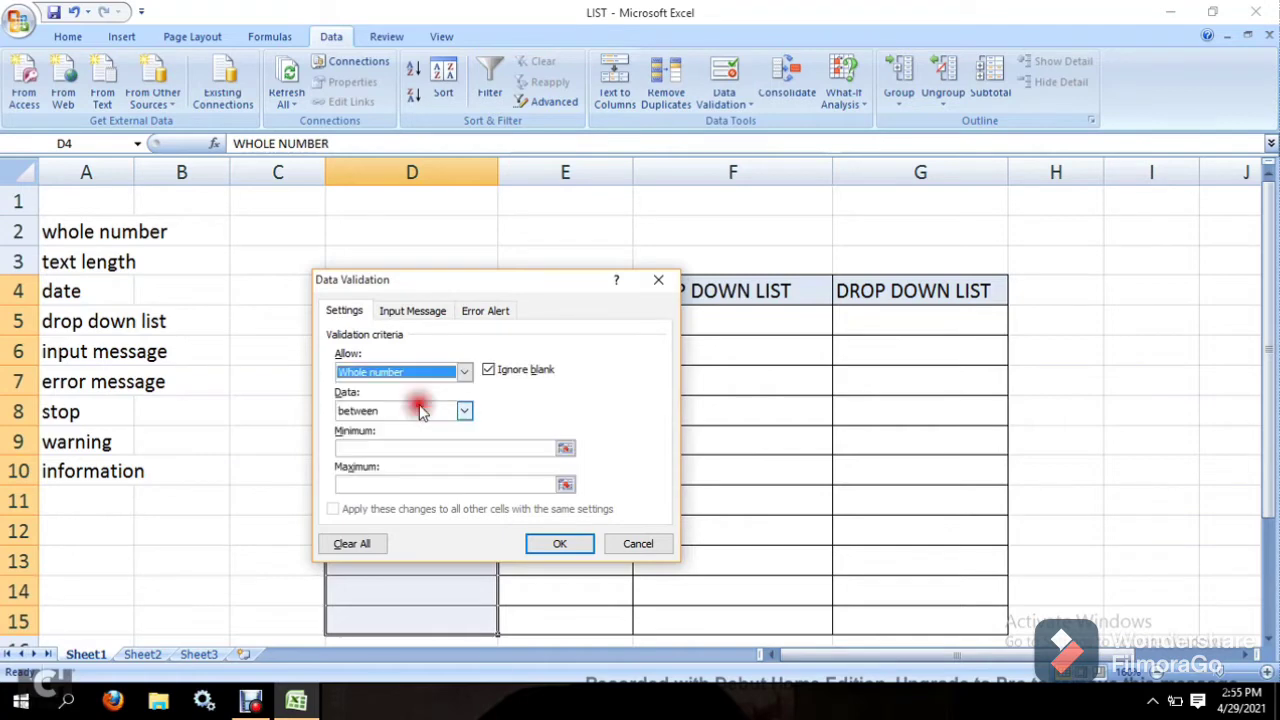
left_click(423, 414)
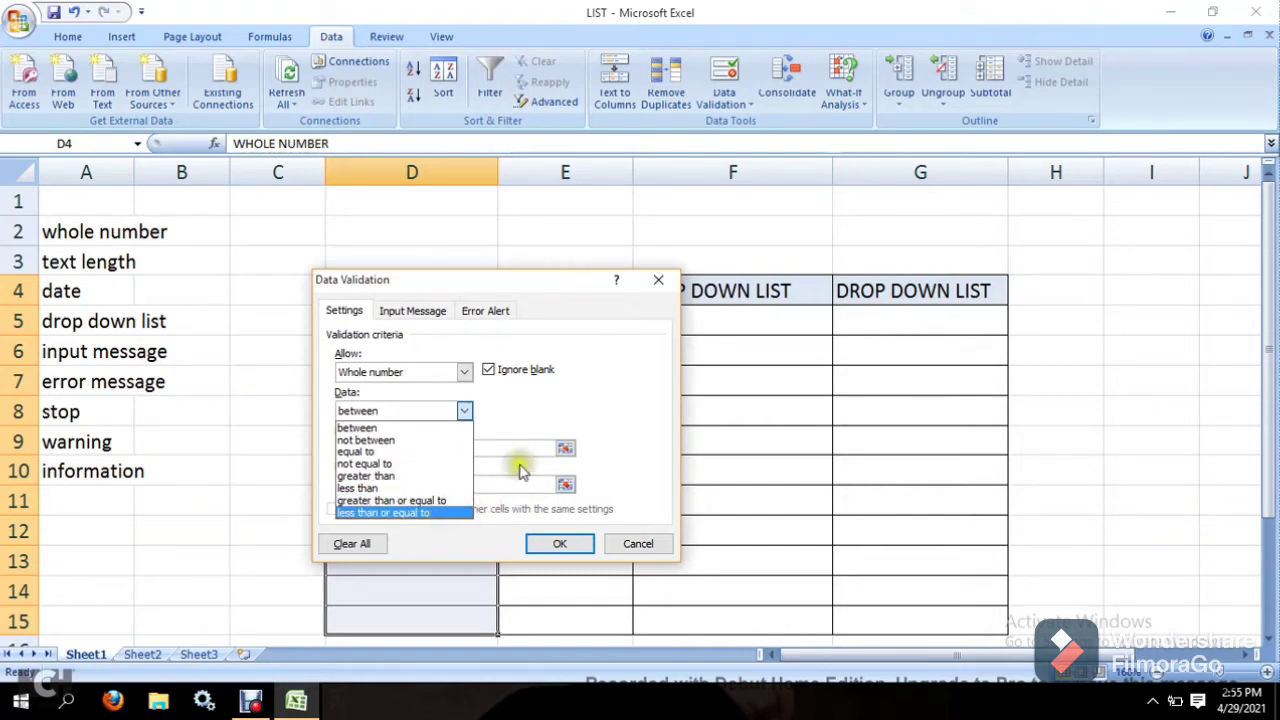
left_click(414, 431)
left_click(409, 449)
type("10")
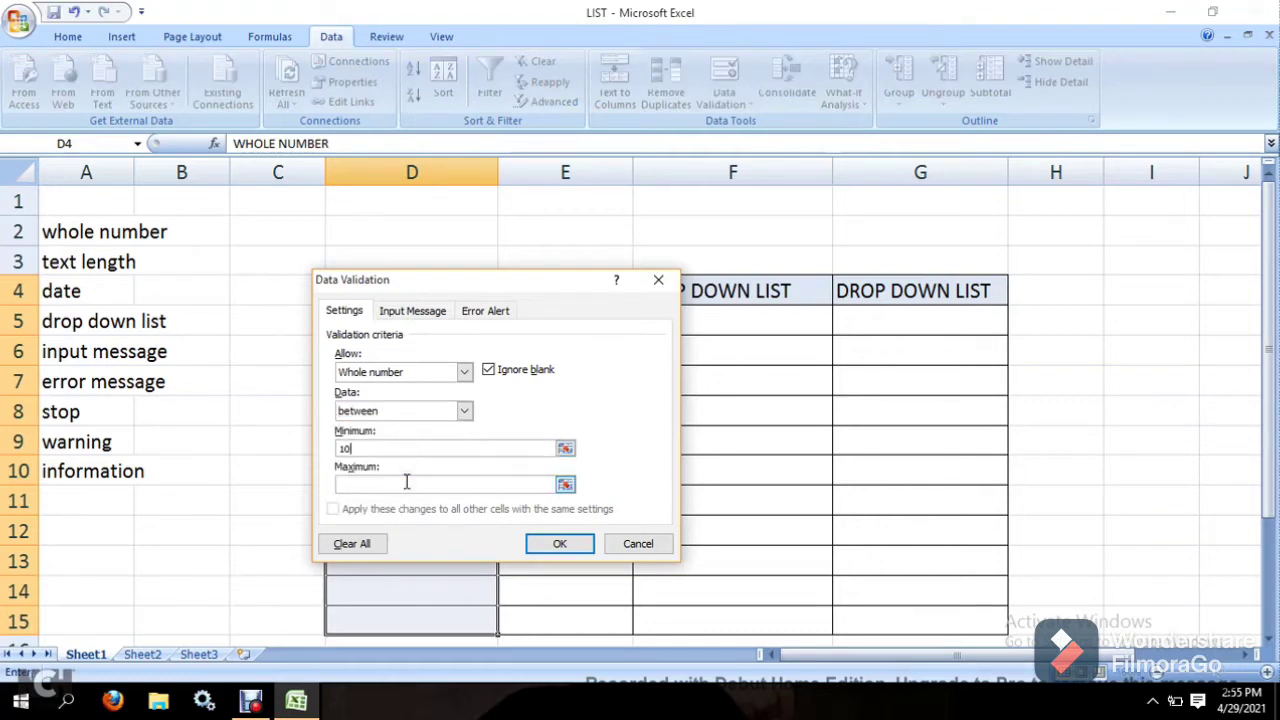
left_click(406, 483)
type("100")
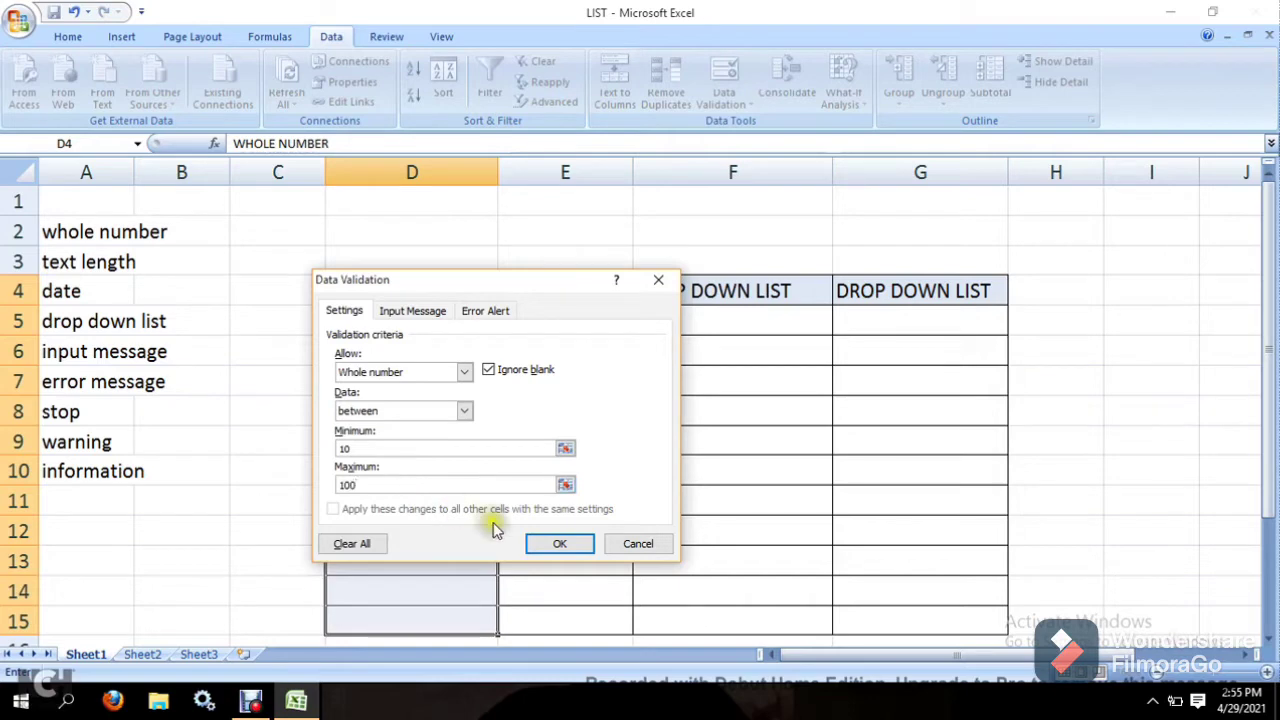
left_click(556, 543)
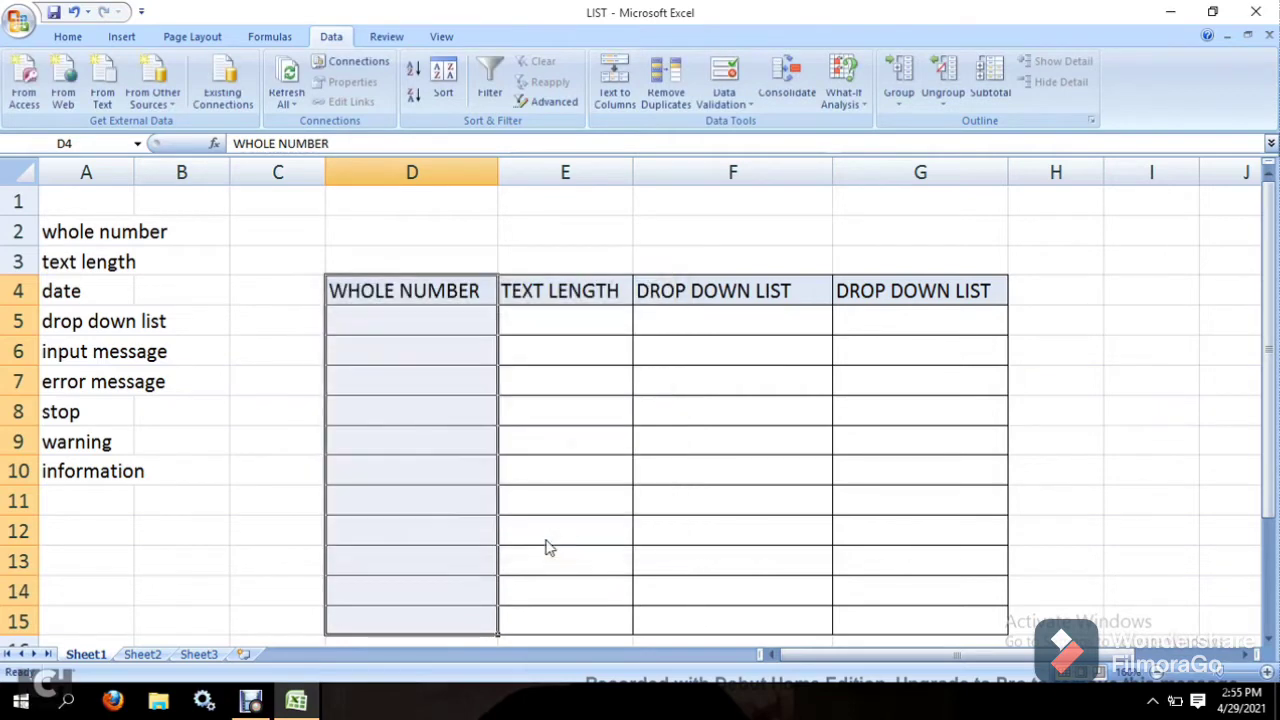
left_click(389, 326)
- Test the rule with 9, then fill D5:D7 with 12, 65 and 65 after rejections
type("9")
key("Return")
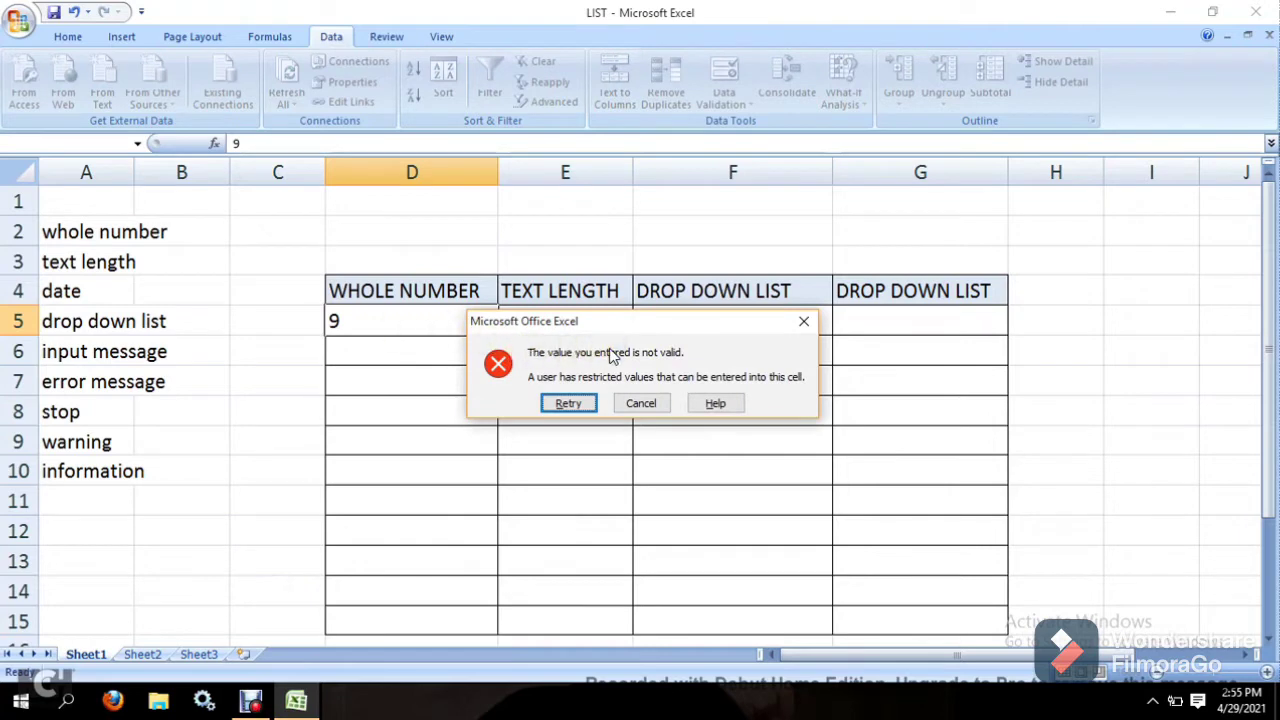
left_click(803, 322)
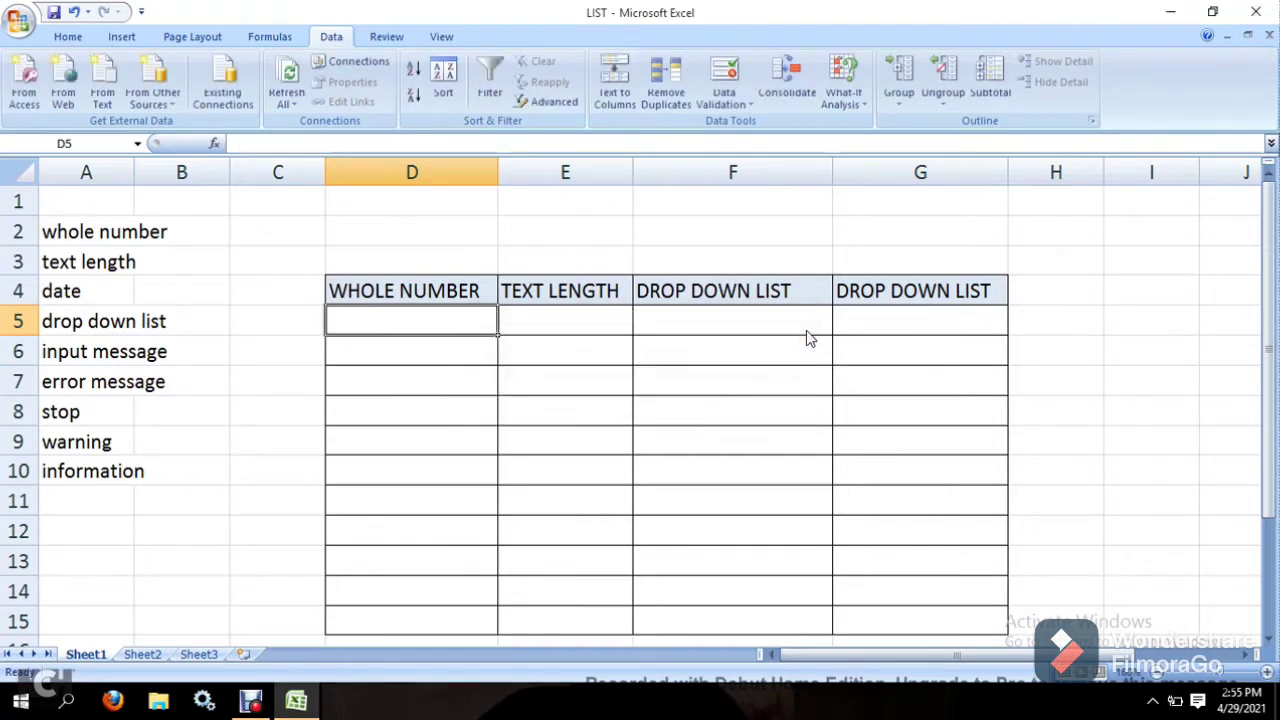
type("12")
key("Return")
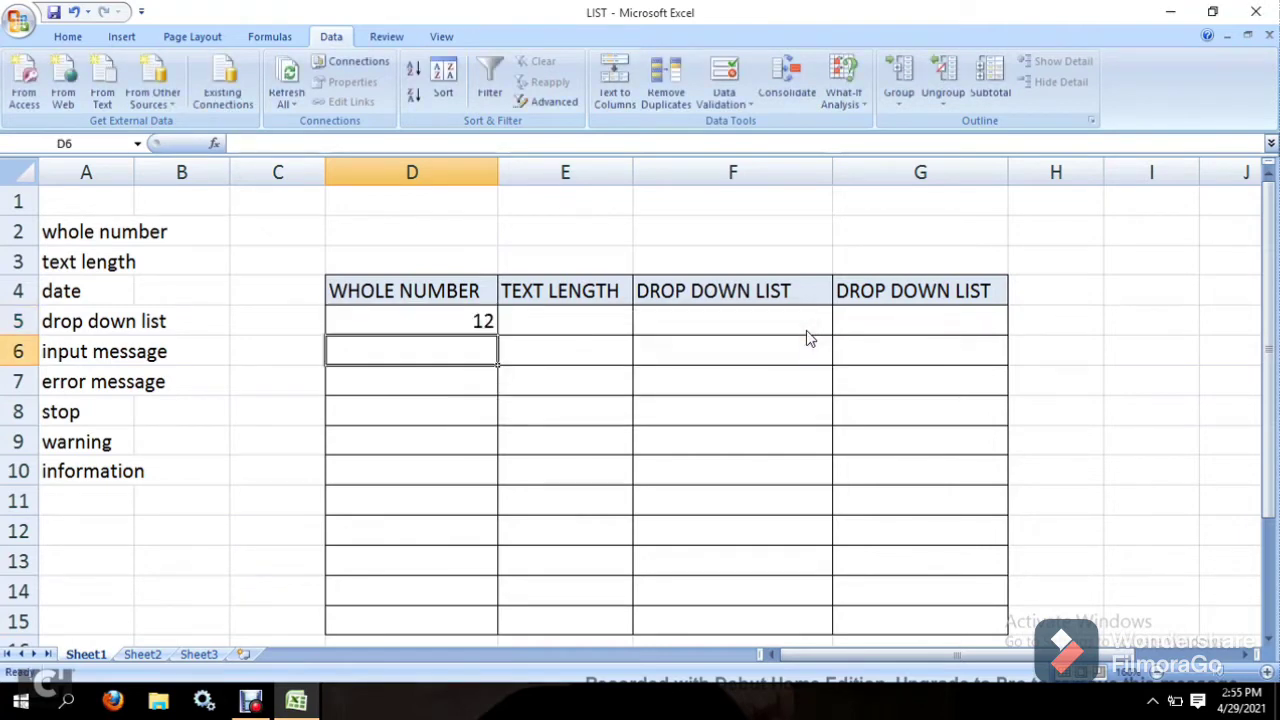
type("65")
key("Return")
type("190")
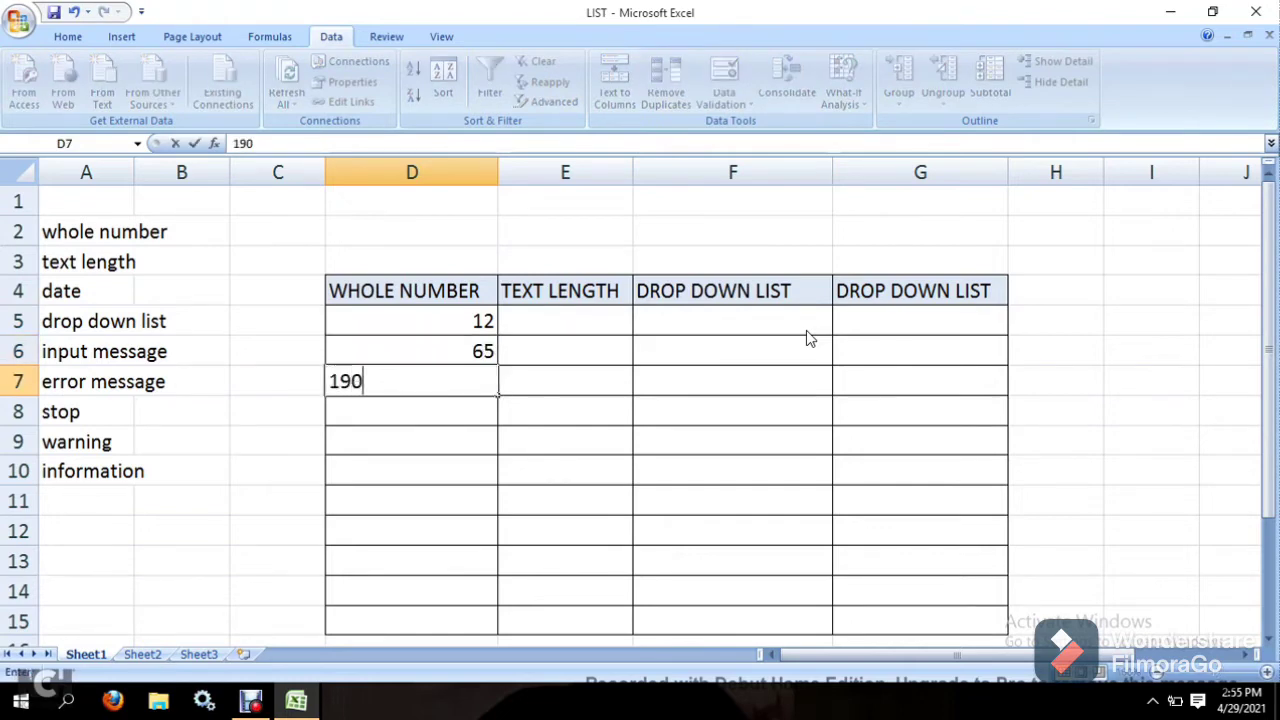
key("Return")
key("Return")
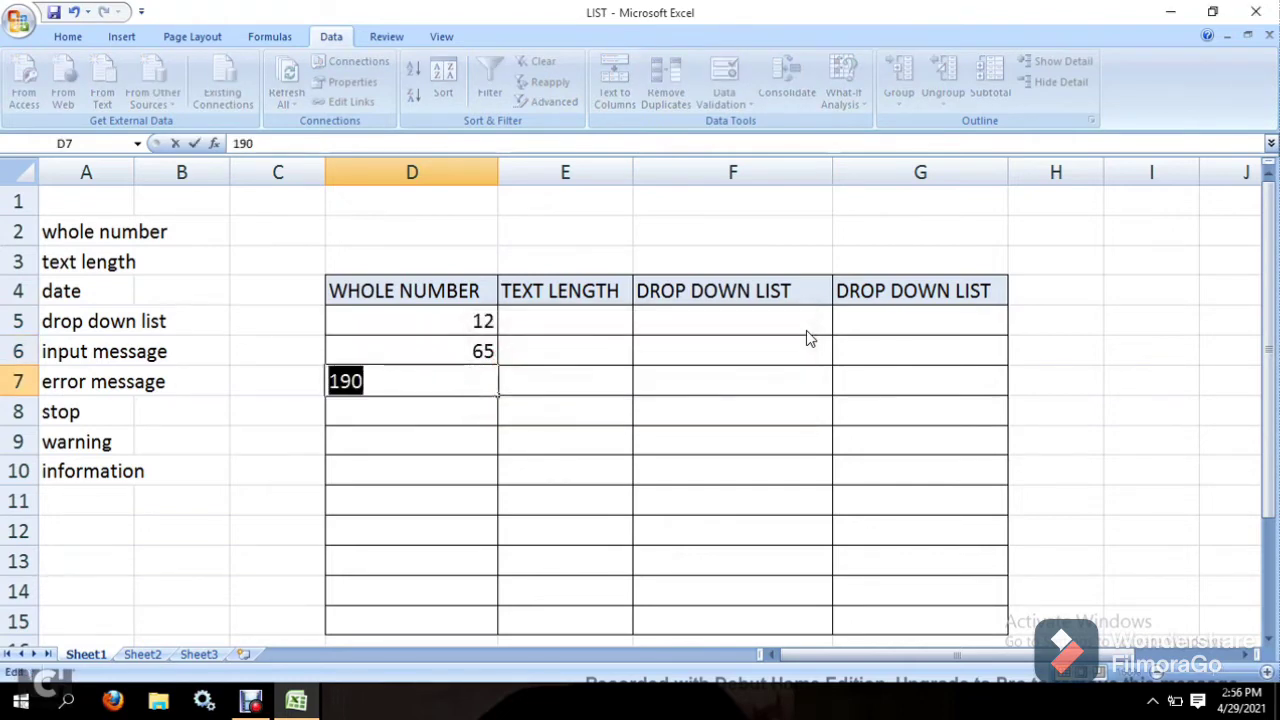
type("65")
key("Return")
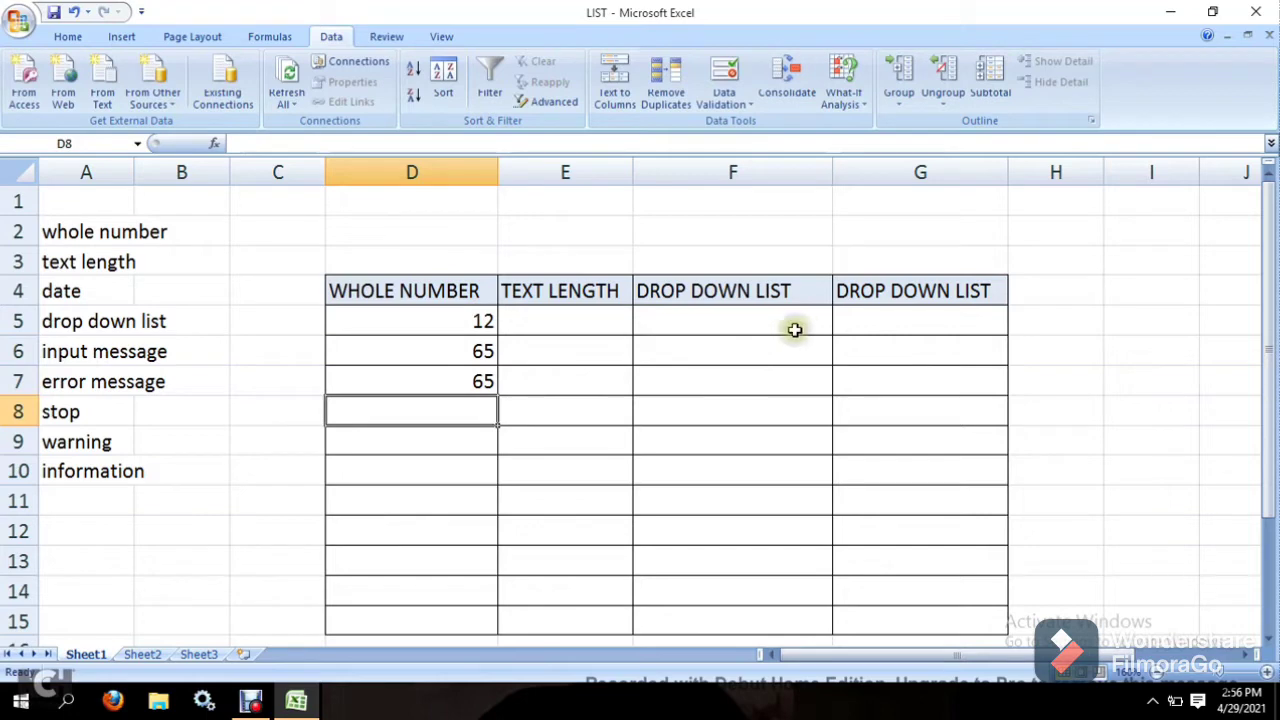
- Enter 45 in D8 and try 2 in D9, retrying after the error
left_click(546, 319)
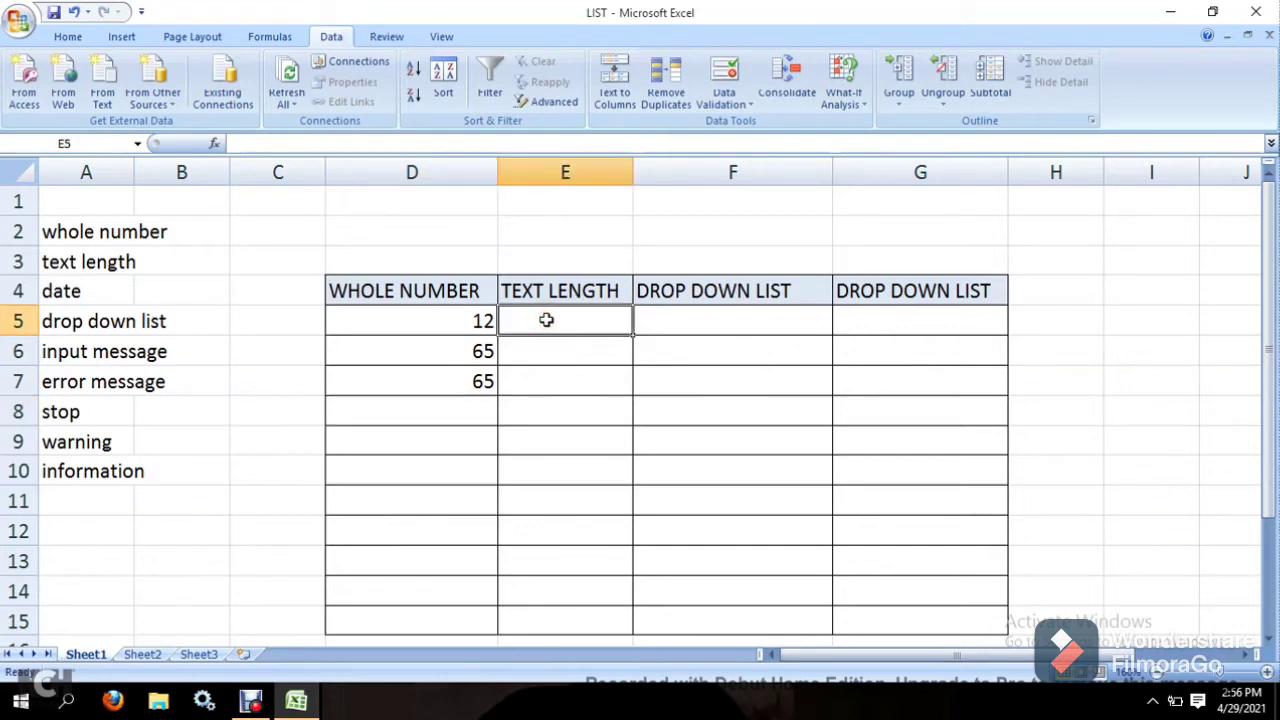
left_click(466, 410)
type("45")
key("Return")
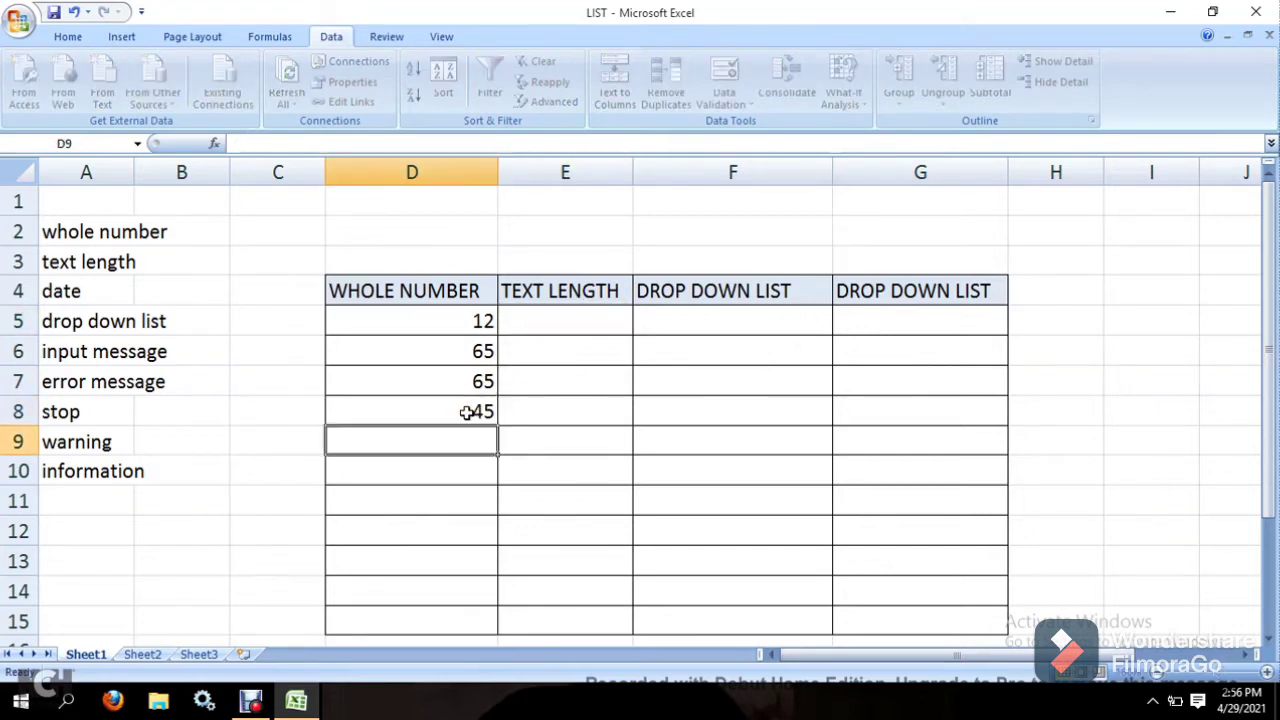
type("2")
key("Return")
key("Return")
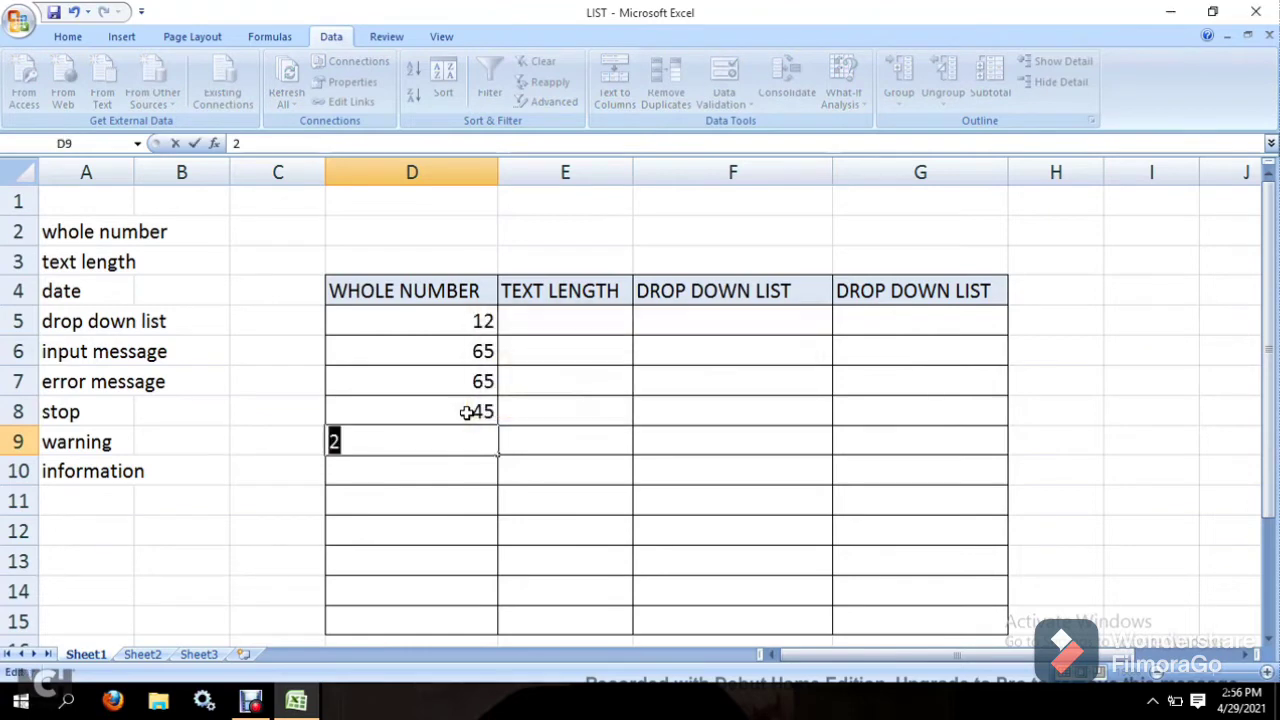
type("13")
key("Return")
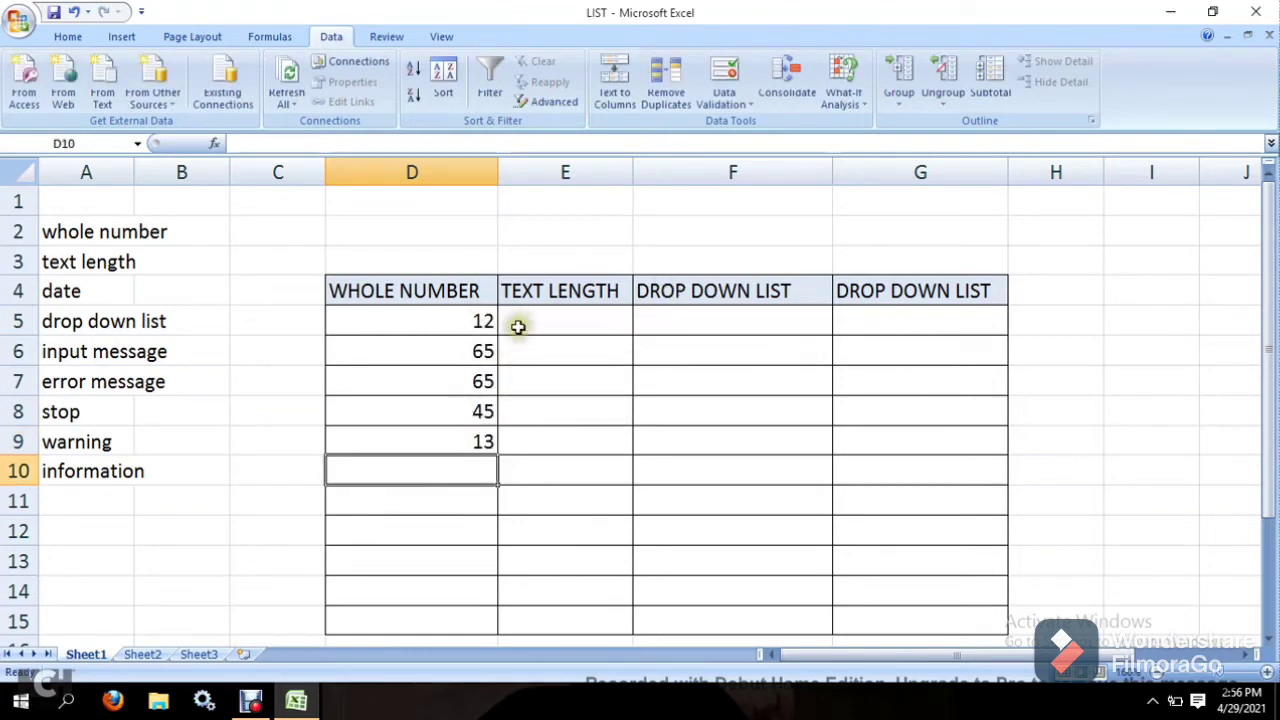
- Select the TEXT LENGTH cells E4 through E15
left_click(522, 310)
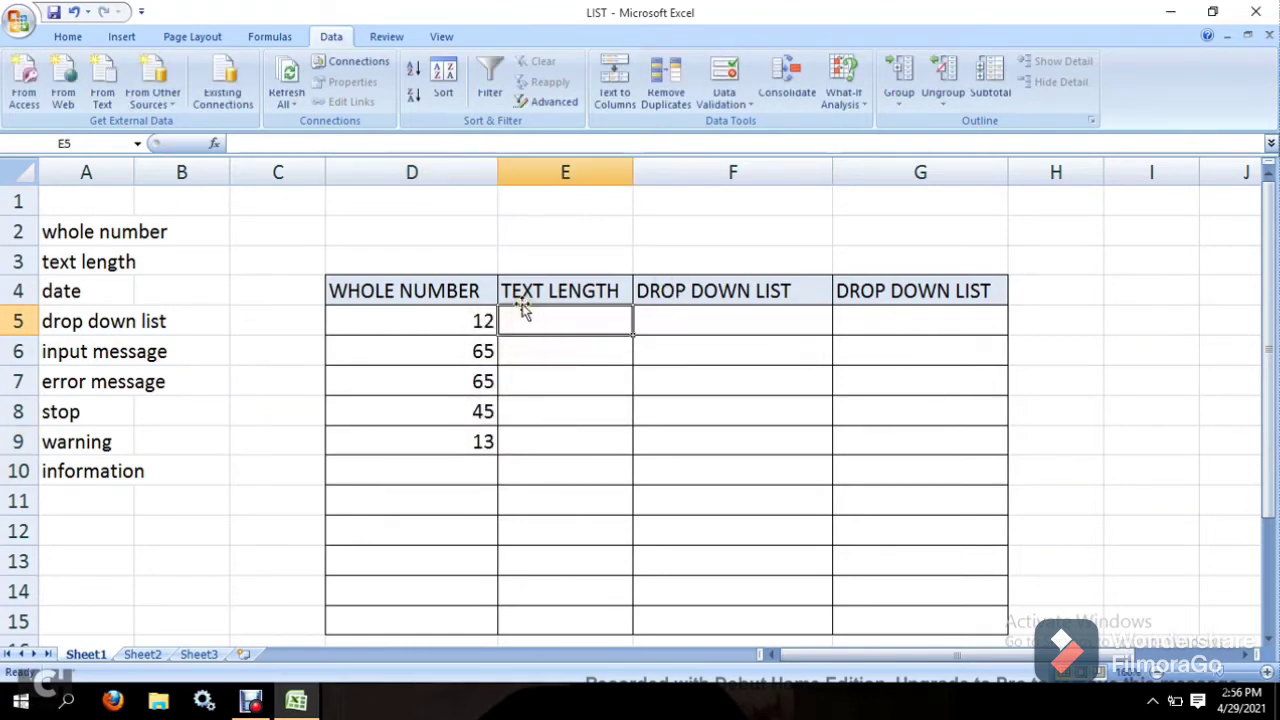
left_click_drag(509, 291, 577, 576)
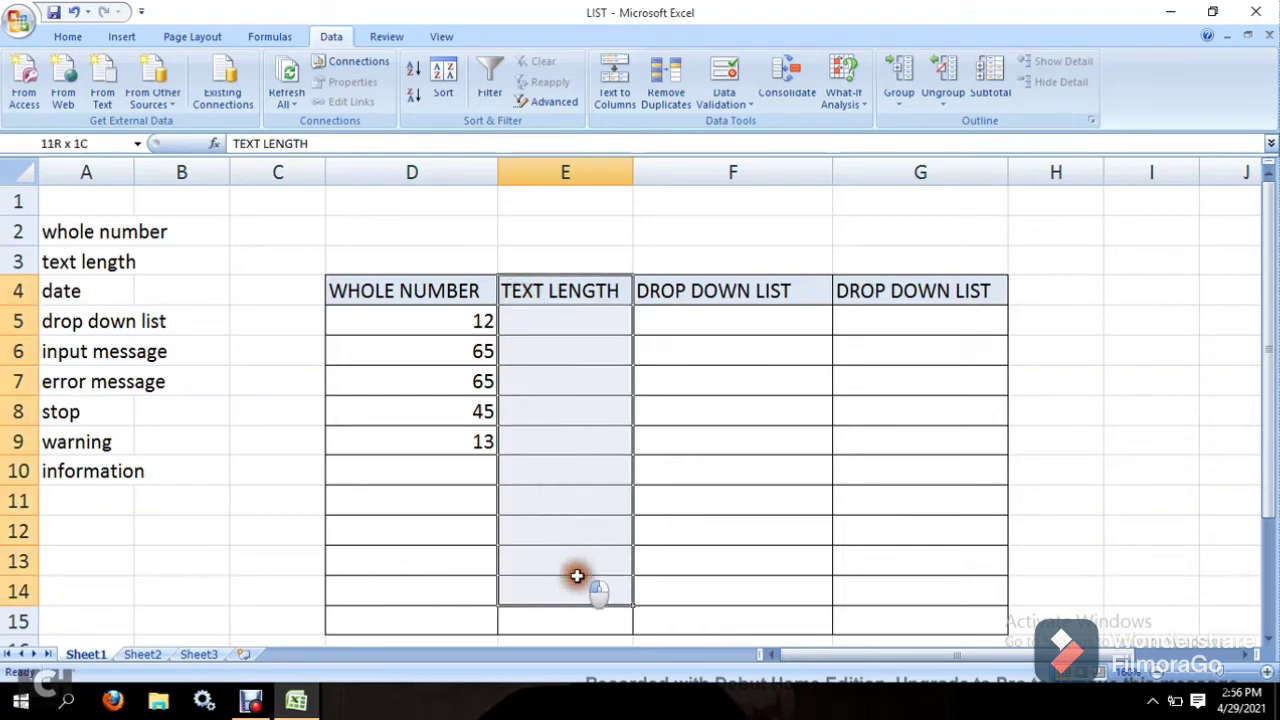
left_click_drag(577, 576, 577, 616)
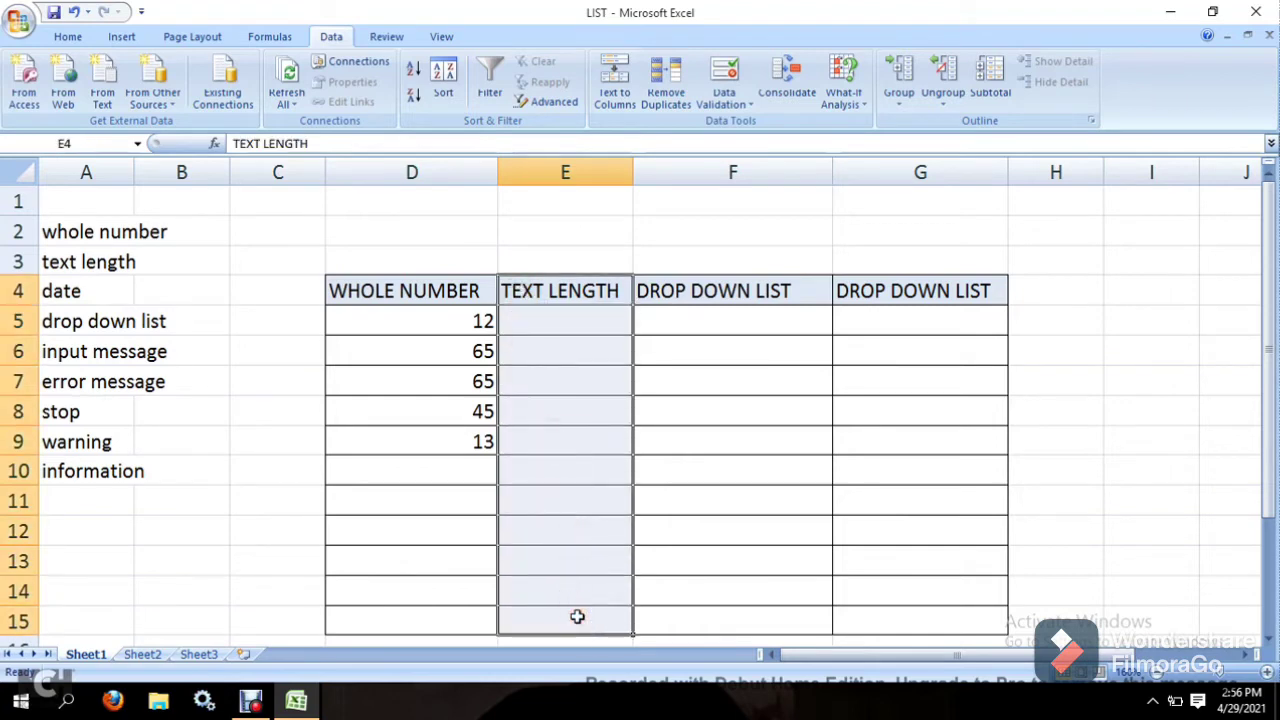
- Apply a Text length validation between 3 and 5 characters to the selection
left_click(724, 98)
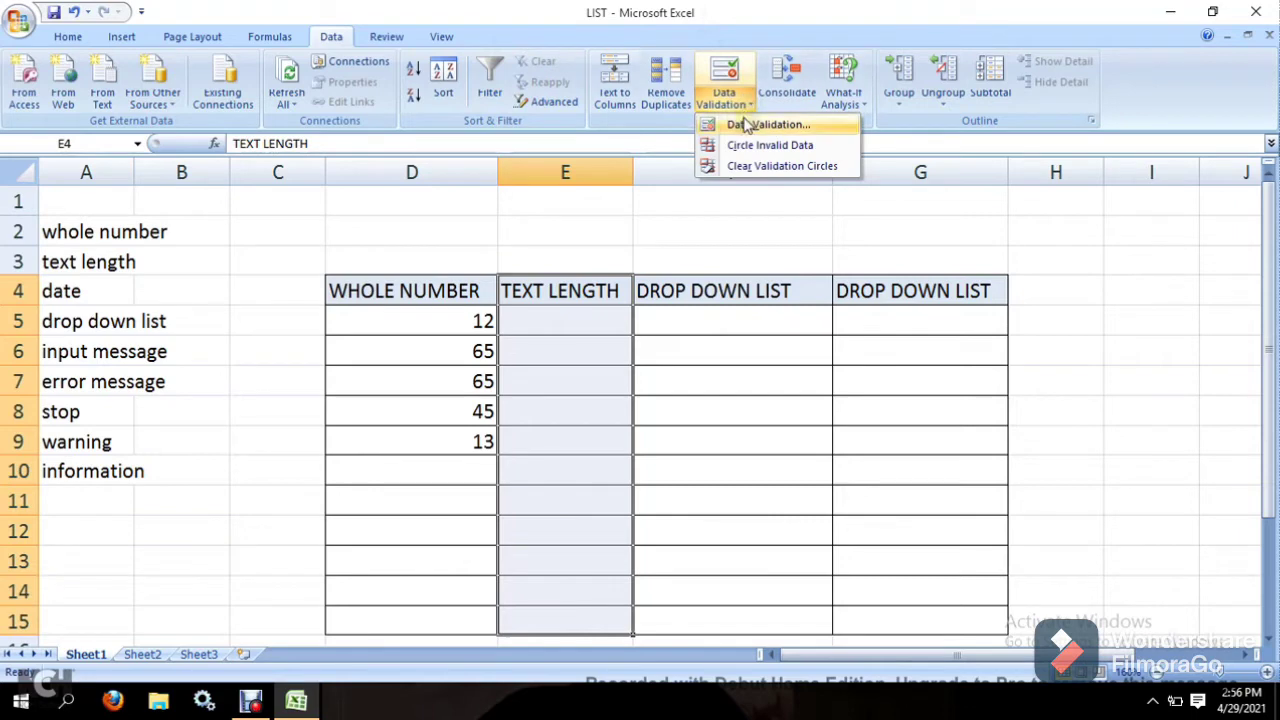
left_click(748, 124)
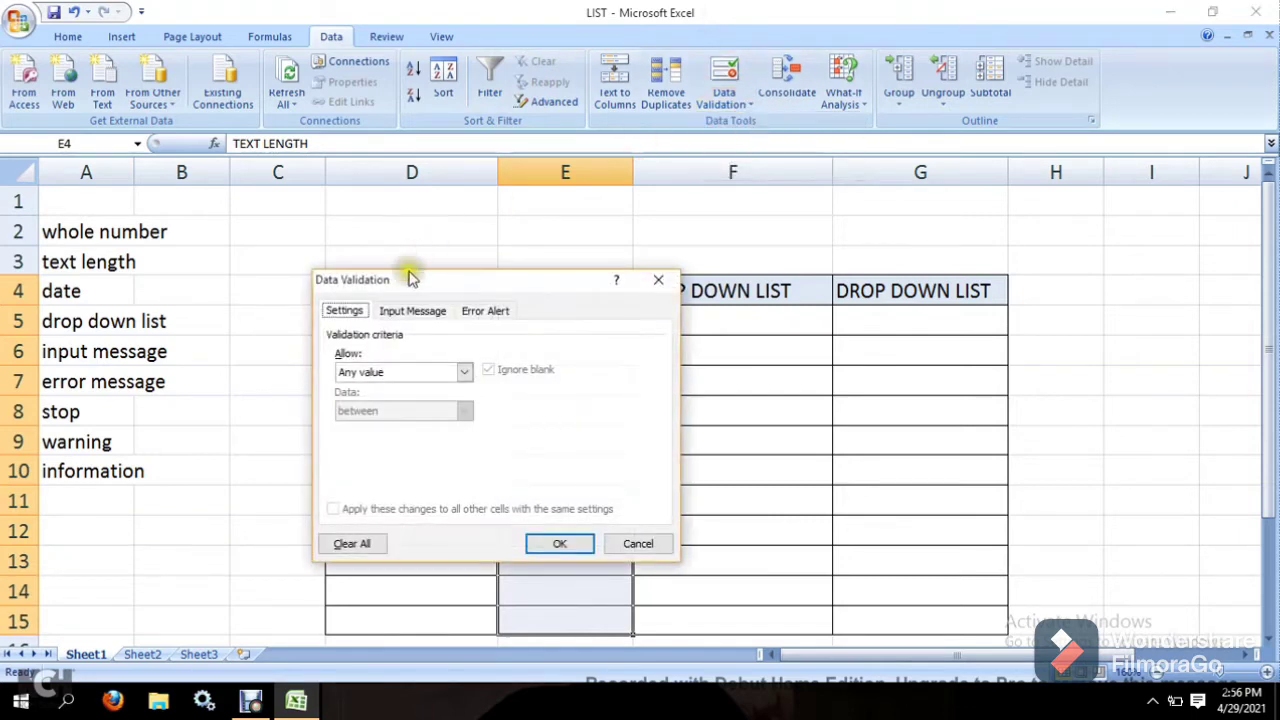
left_click(464, 372)
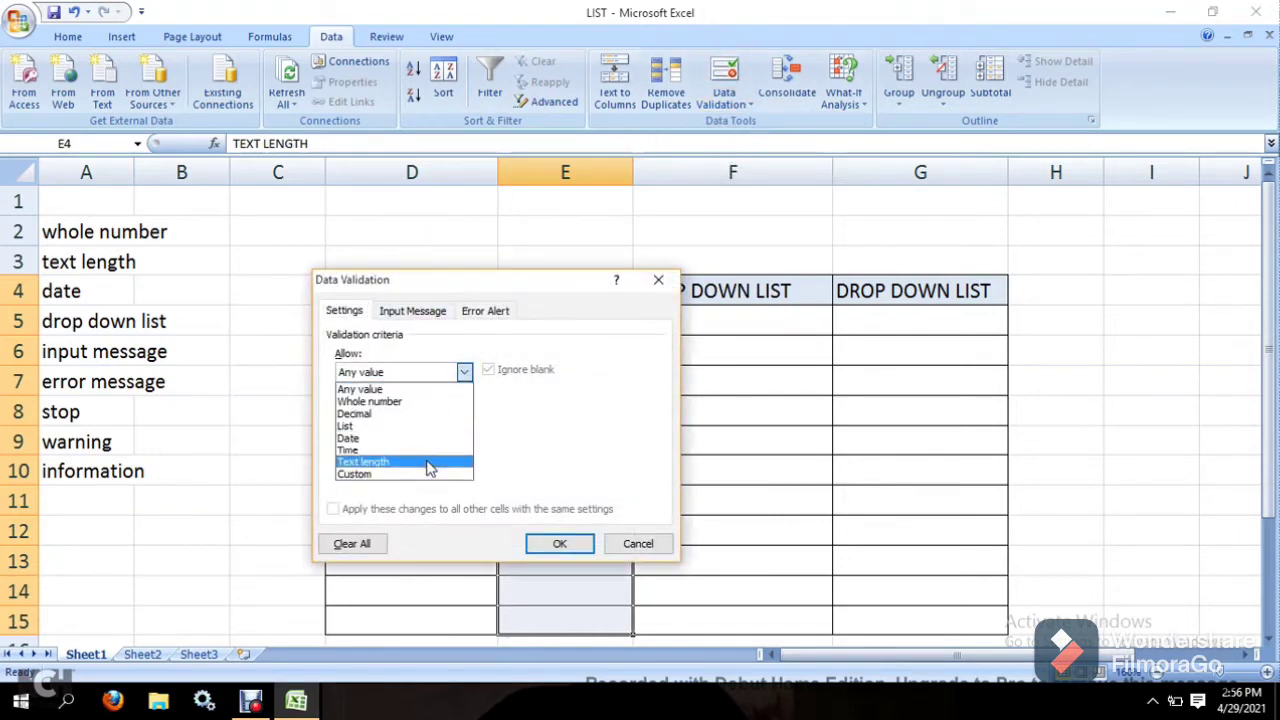
left_click(428, 462)
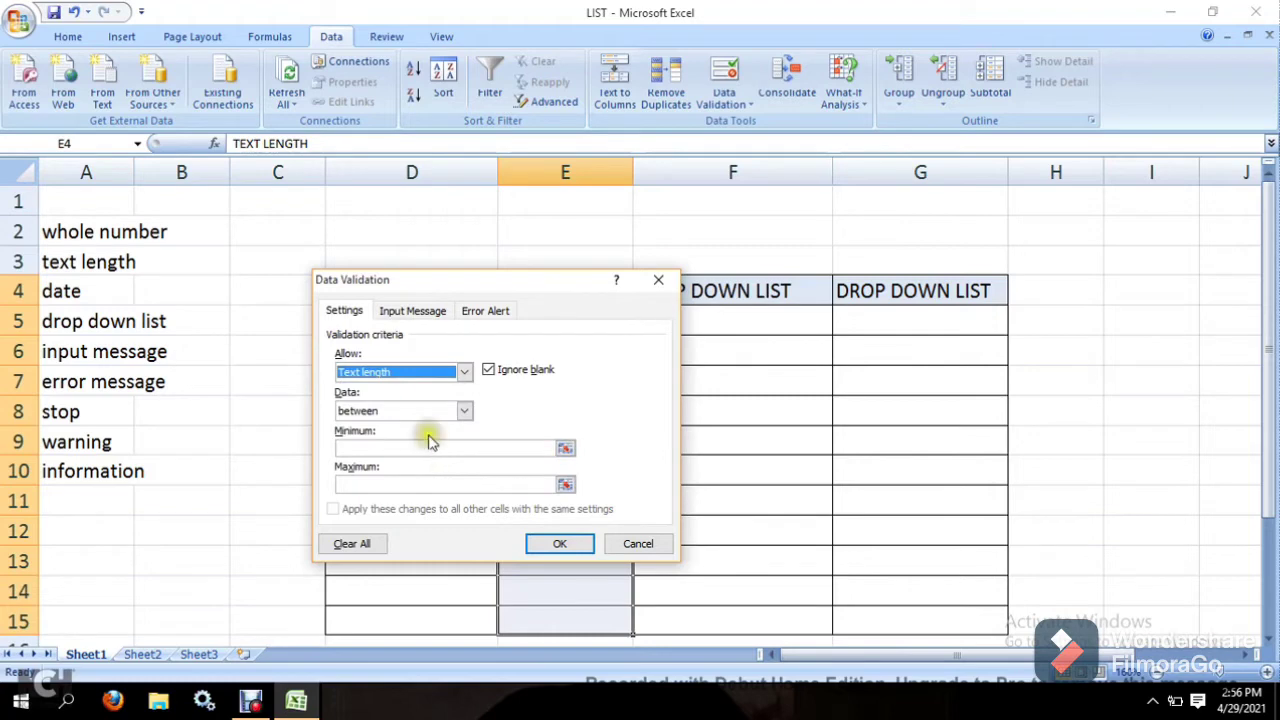
left_click(447, 415)
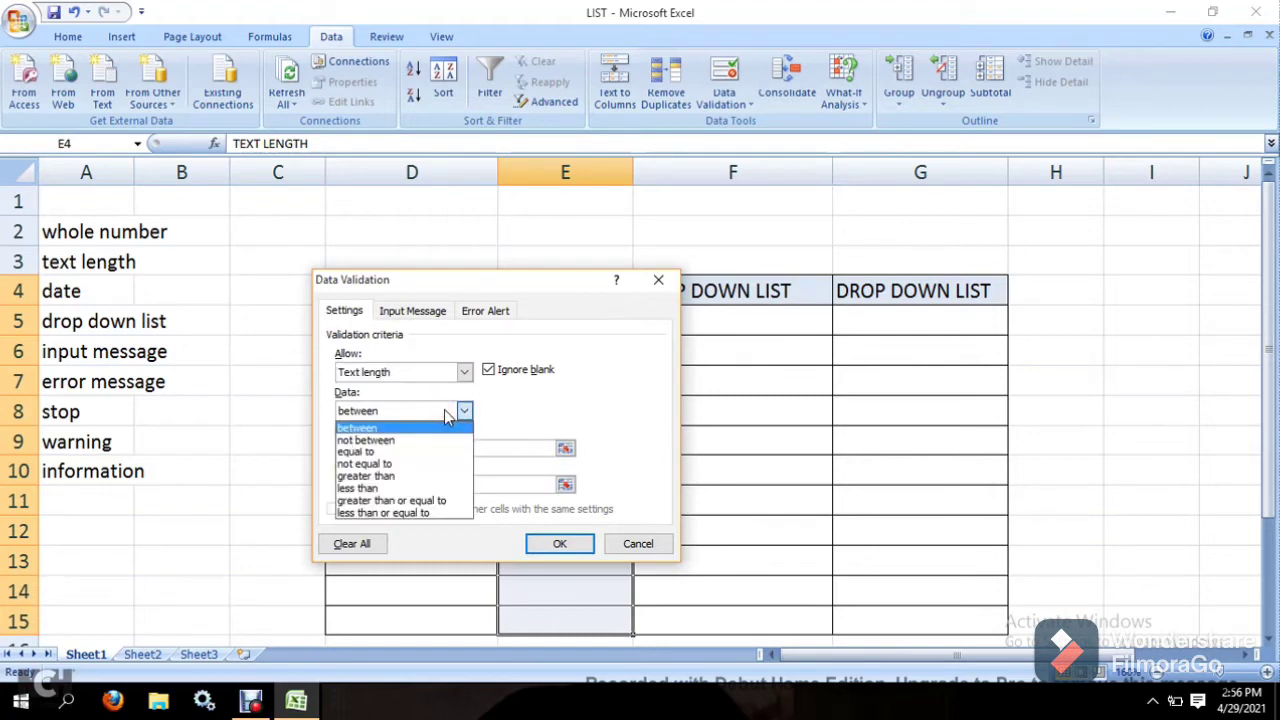
left_click(447, 415)
left_click(418, 450)
type("3")
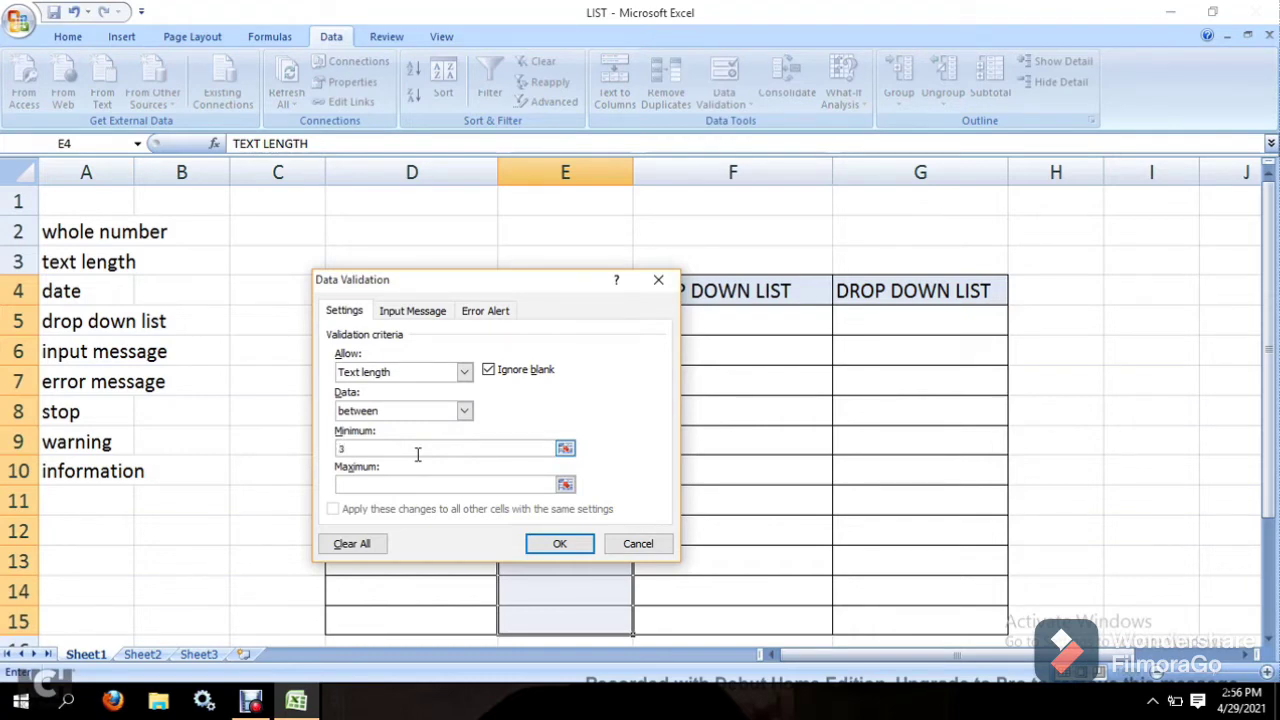
left_click(418, 484)
left_click(558, 545)
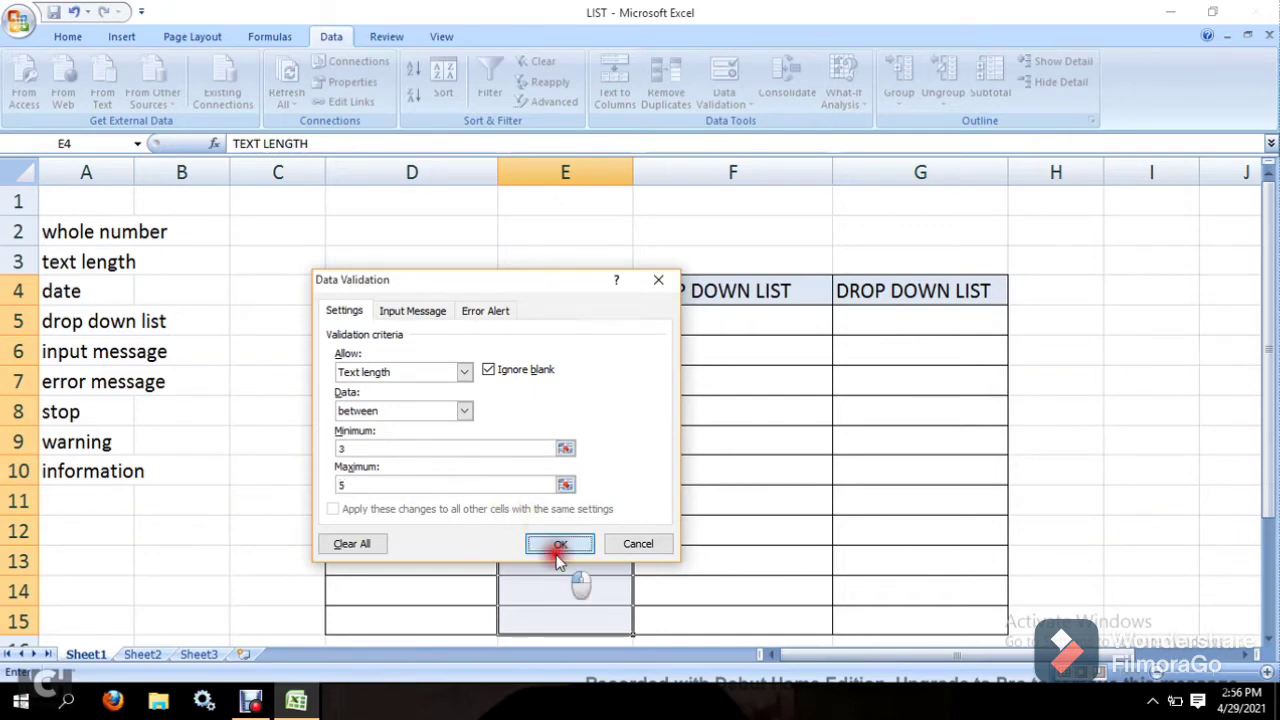
left_click(586, 338)
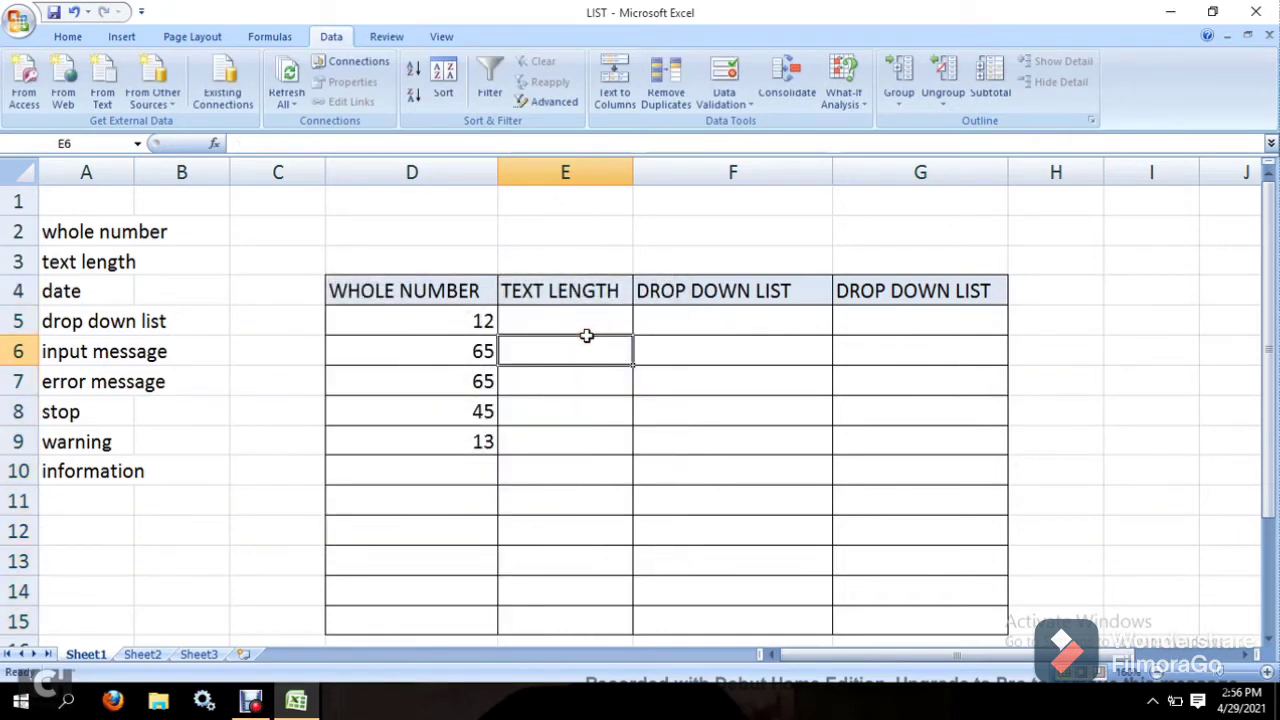
- Enter names in E6 and E7, replacing a six-letter name rejected as too long
type("AC")
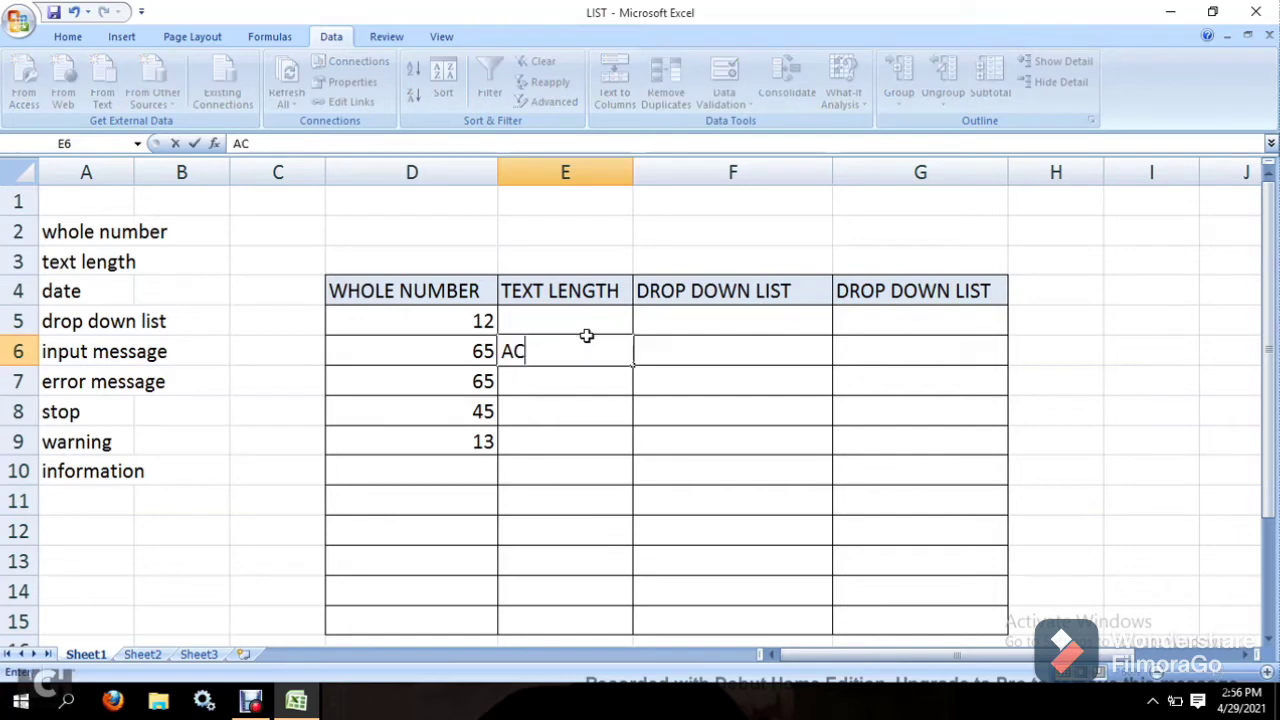
key("BackSpace")
key("BackSpace")
type("MOHAN")
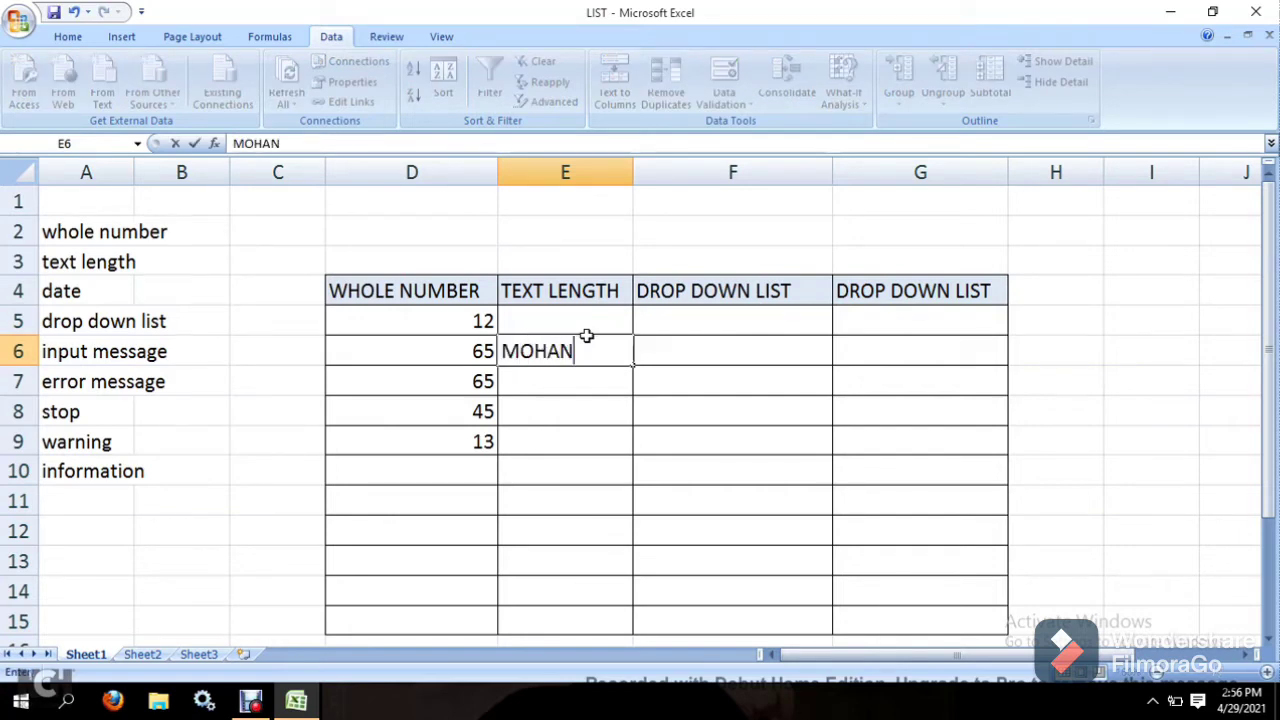
key("Return")
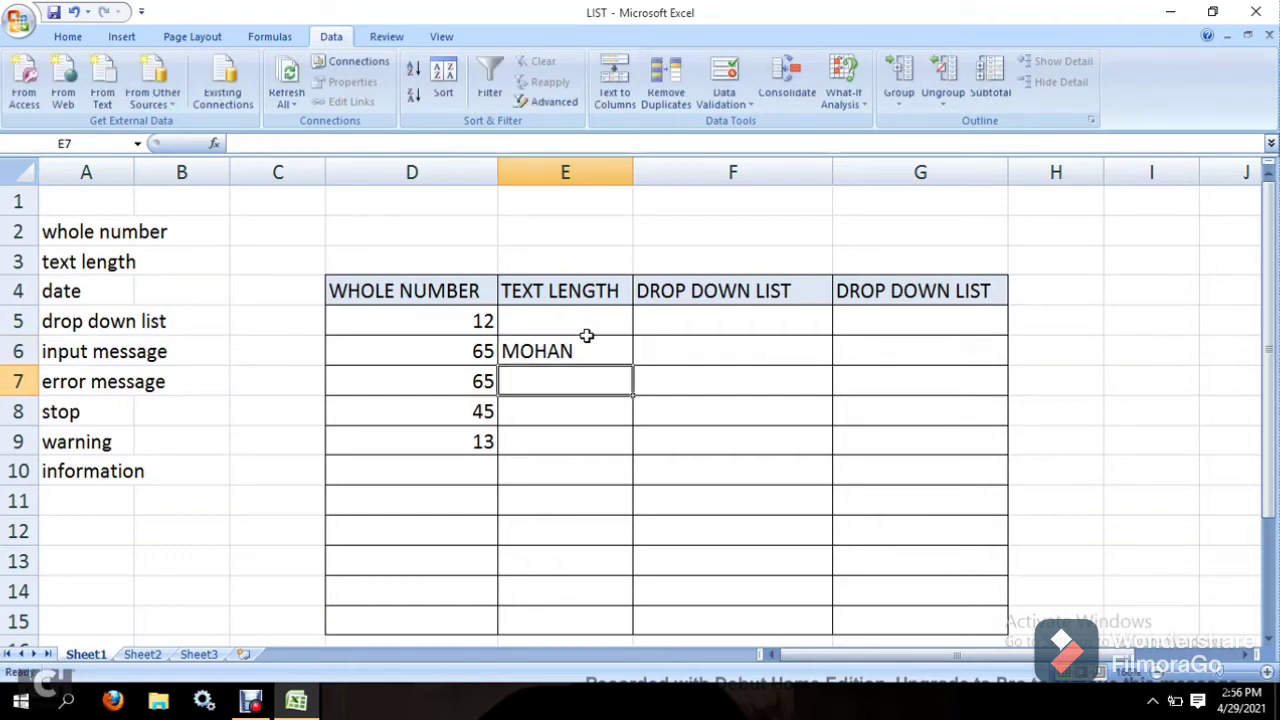
type("RISHABH")
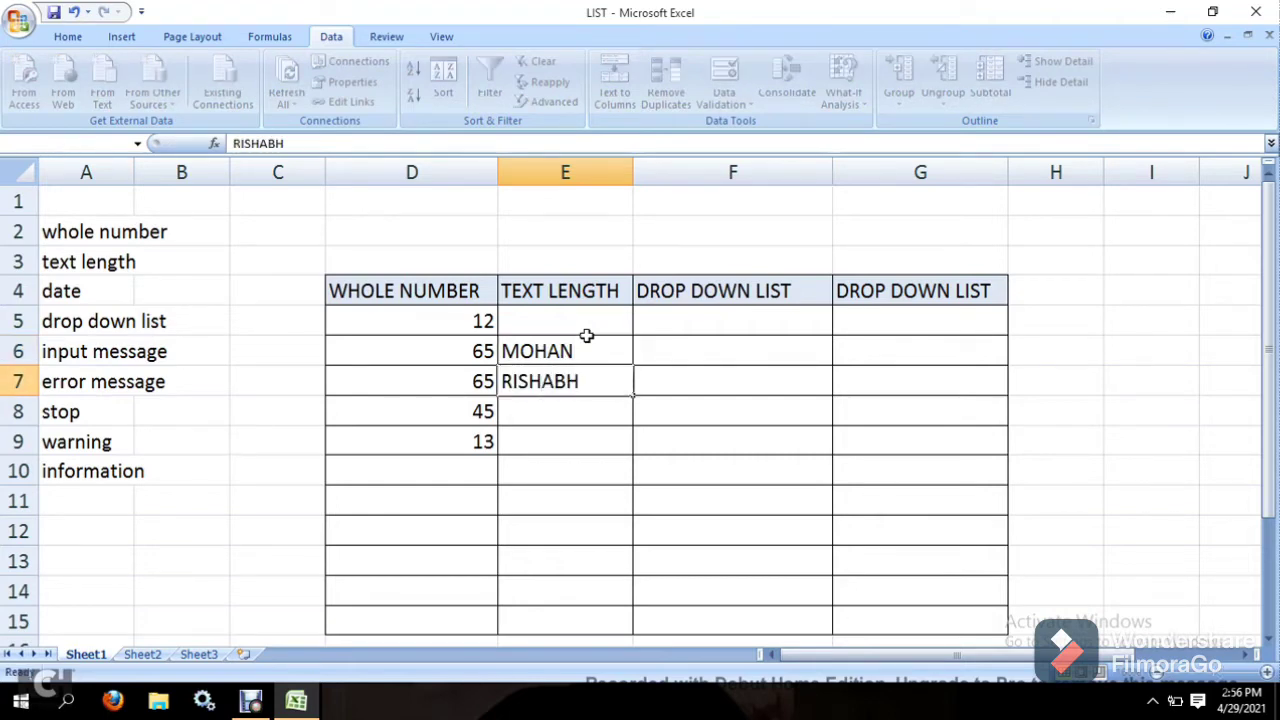
key("Return")
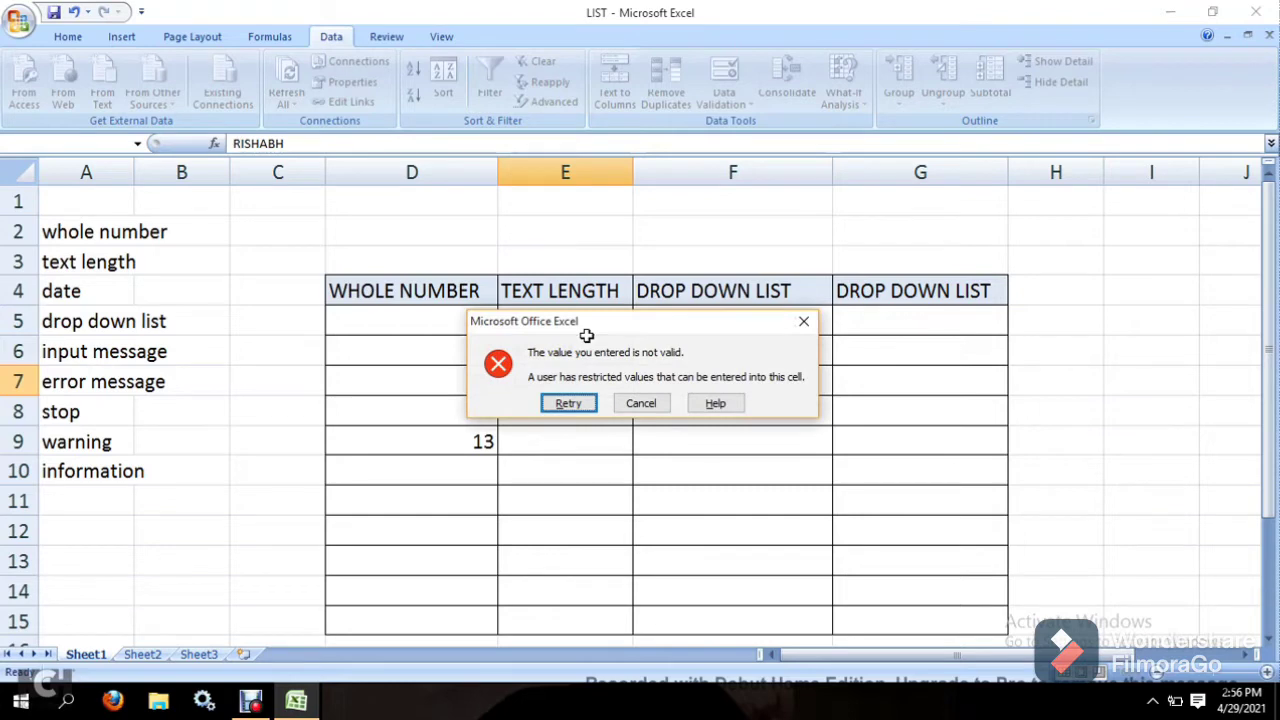
key("Return")
key("BackSpace")
type("RAJ")
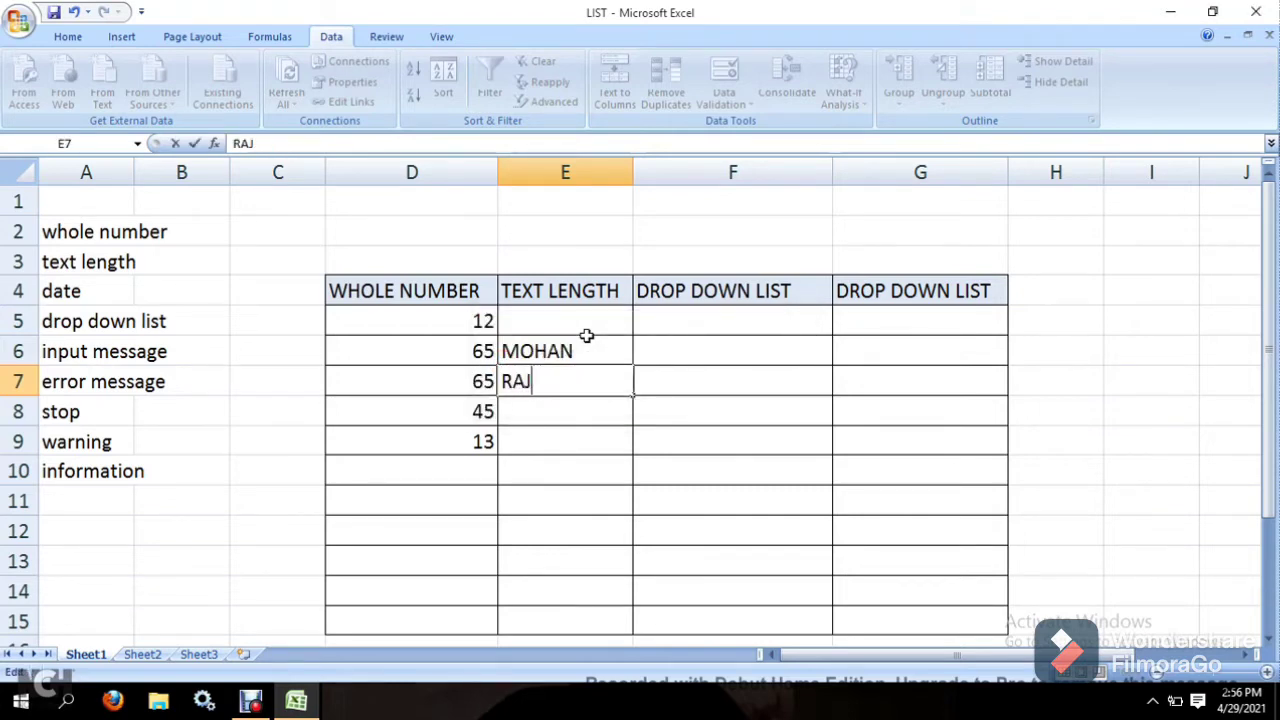
type("U")
key("Return")
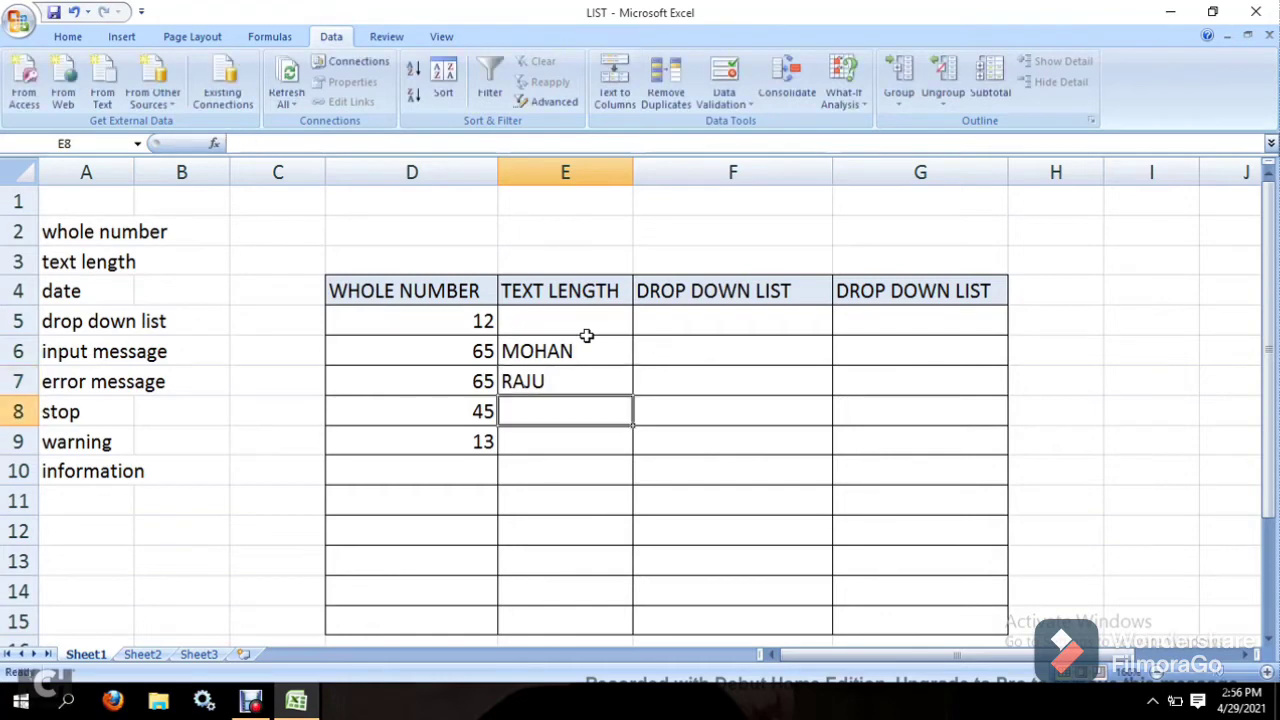
- Enter the remaining short names in E8 and E5
type("ANJU")
key("Return")
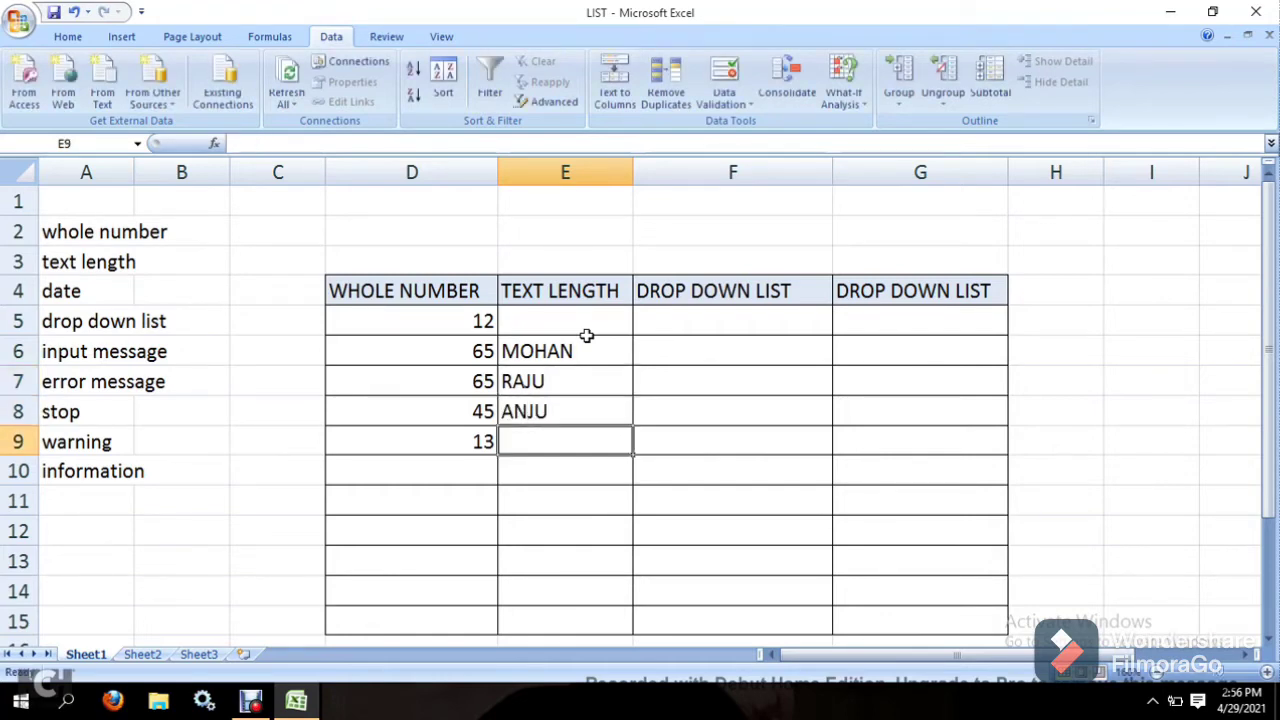
left_click(595, 321)
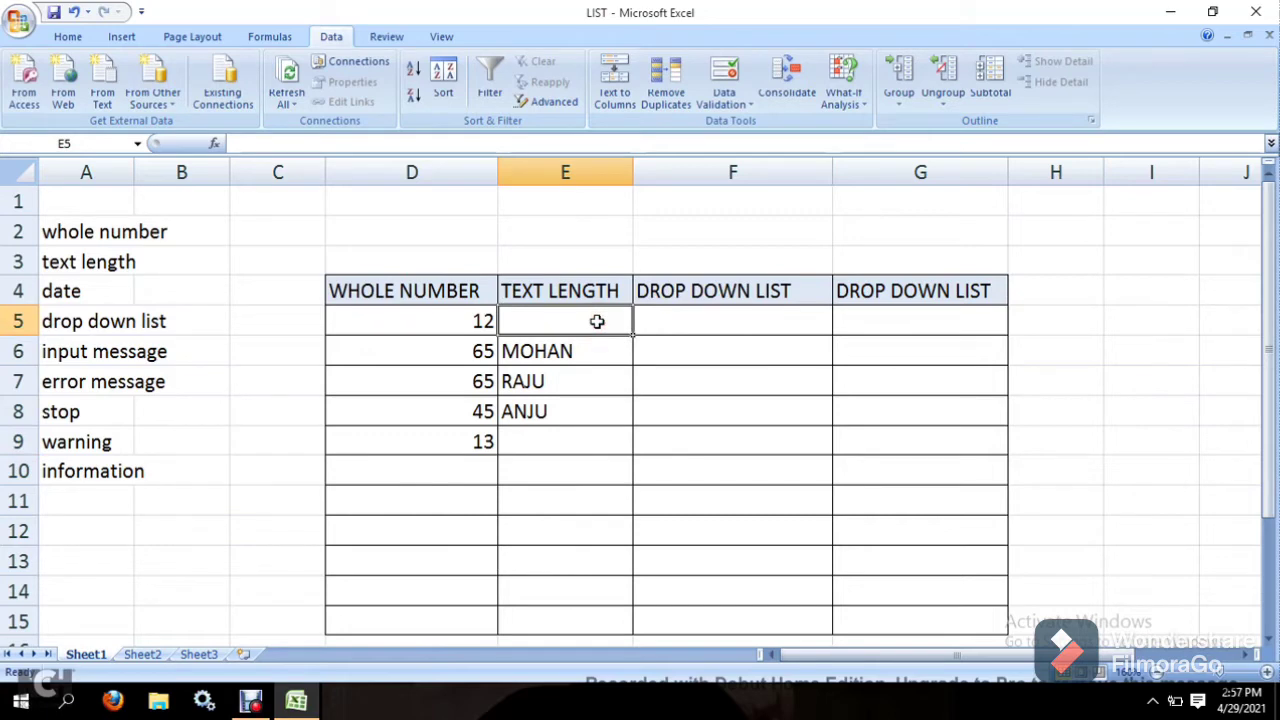
type("SO")
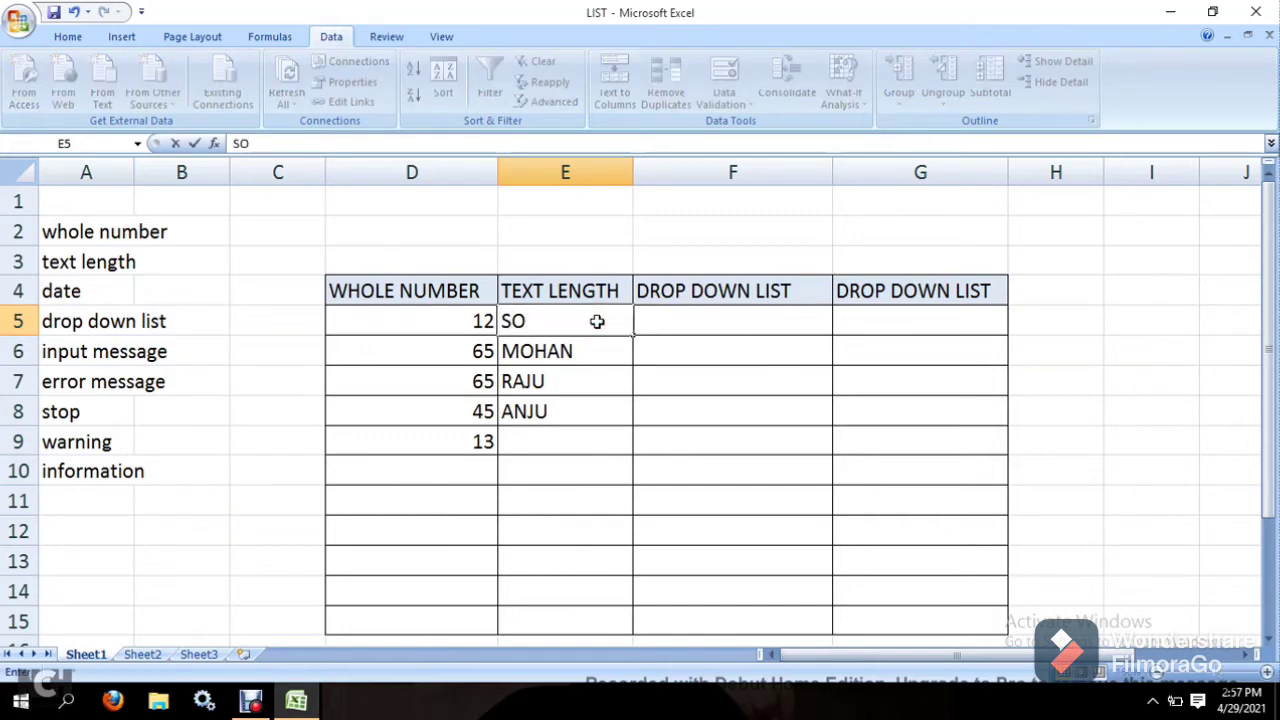
type("HAM")
key("Return")
left_click(685, 320)
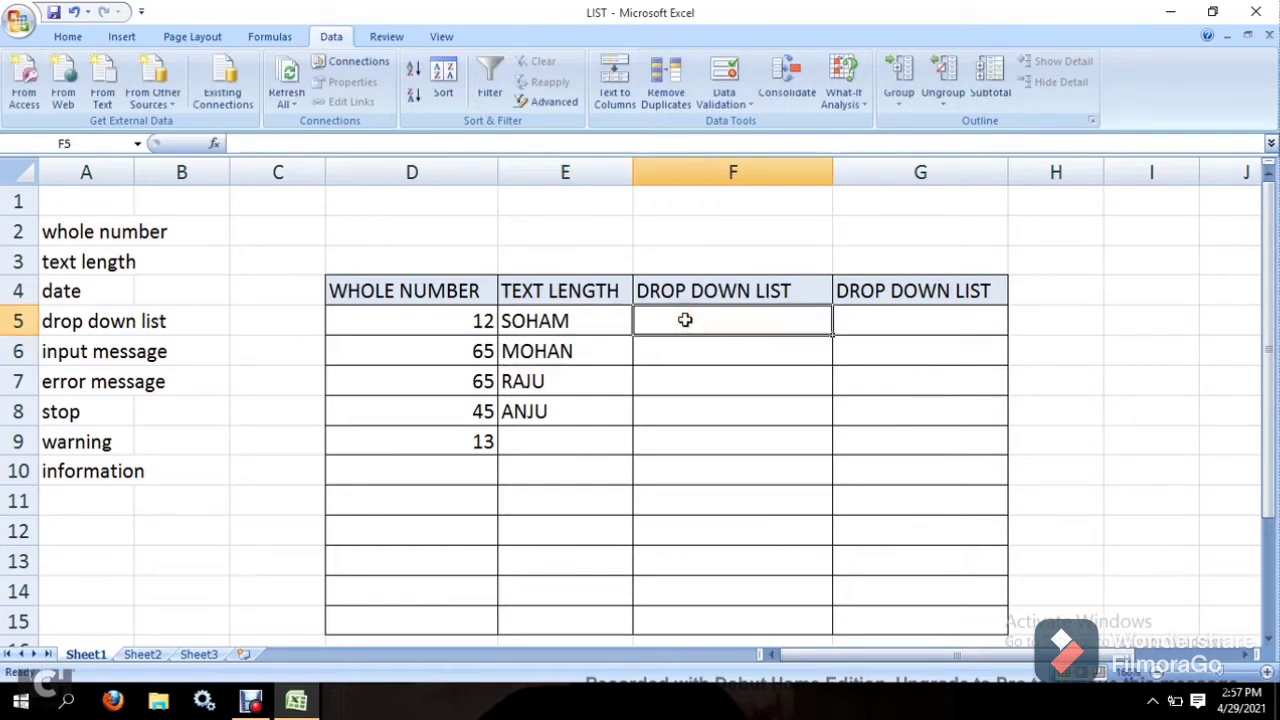
- Give F5:F12 a List validation with source MUMBAI,DELHI,RAJASTHAN
left_click_drag(685, 320, 707, 617)
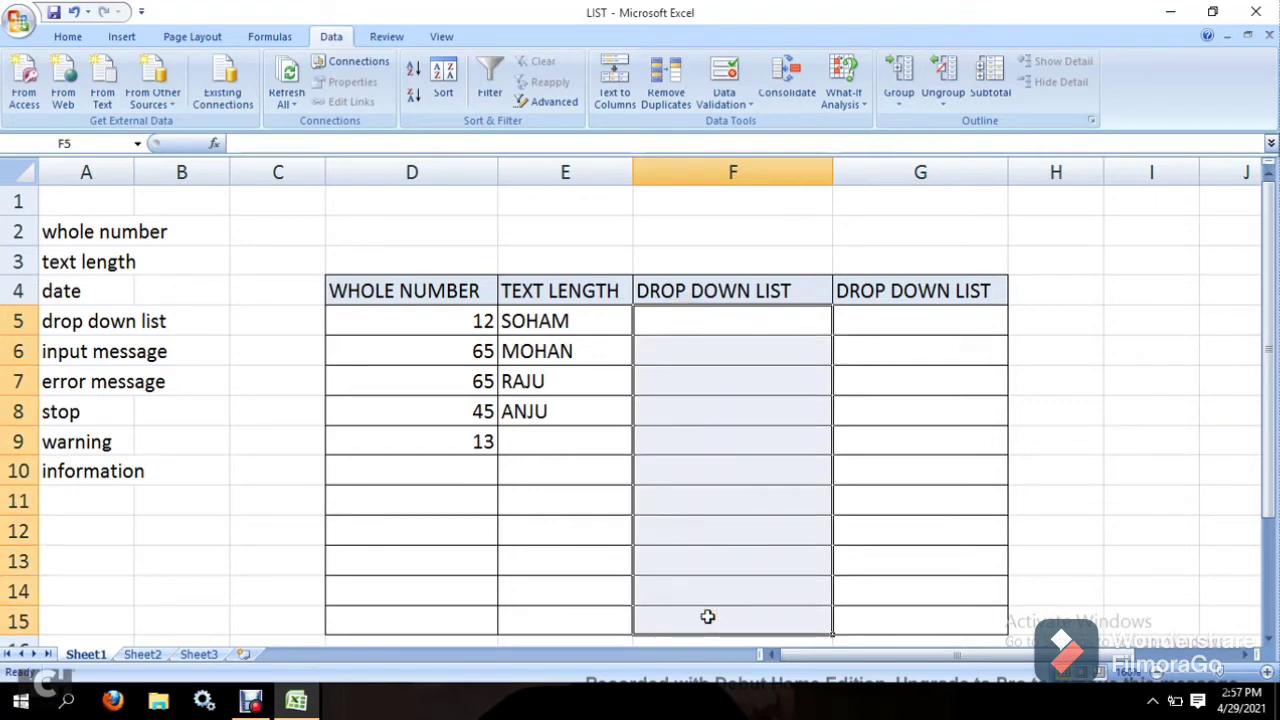
left_click(735, 106)
left_click(745, 124)
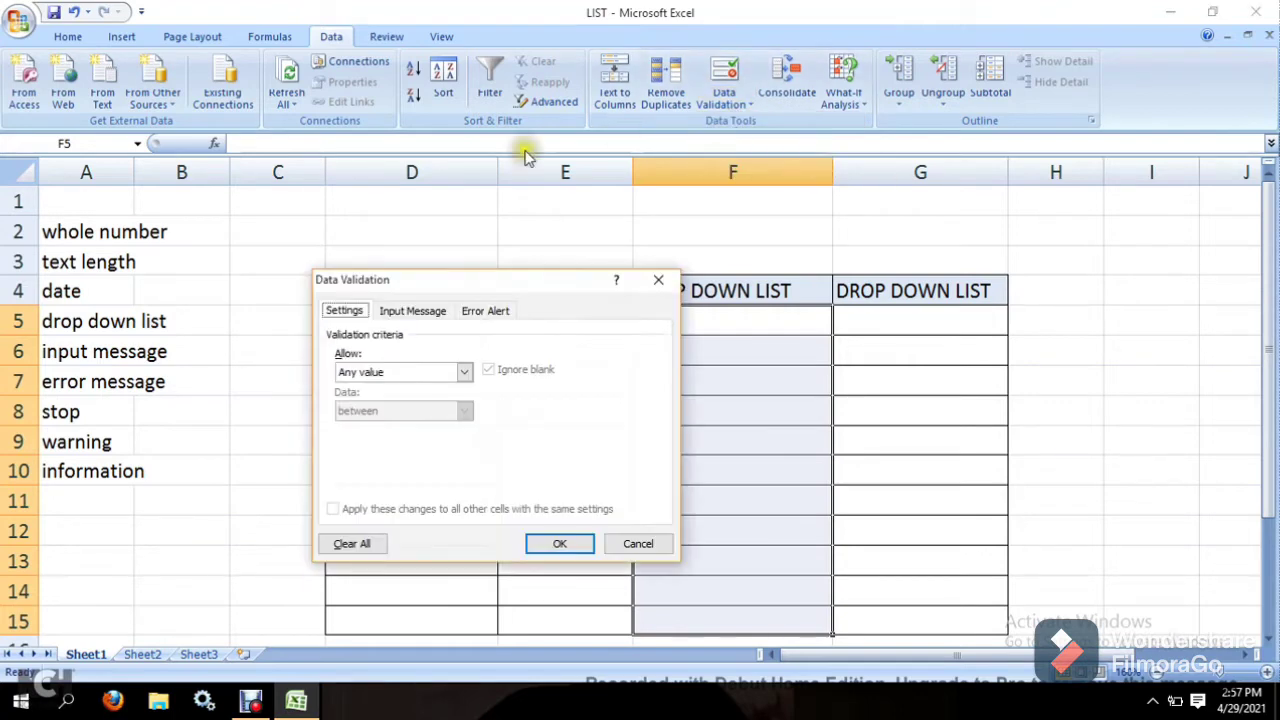
left_click(464, 372)
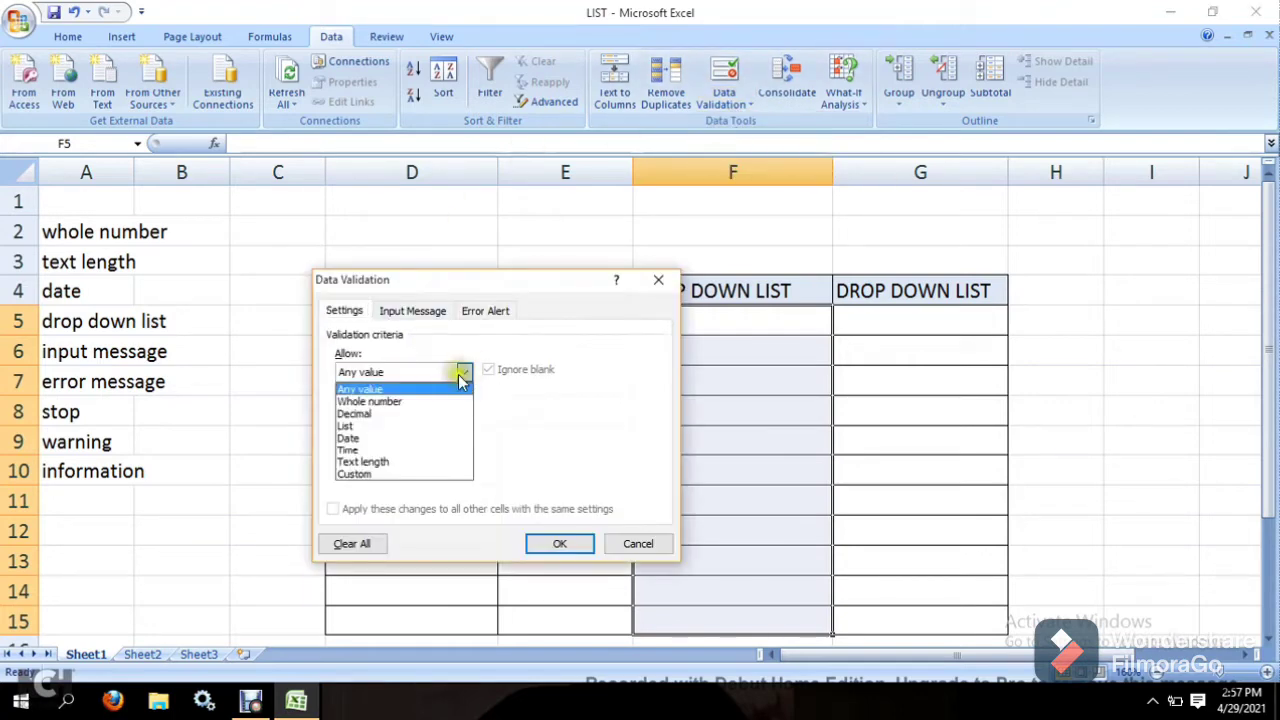
left_click(410, 428)
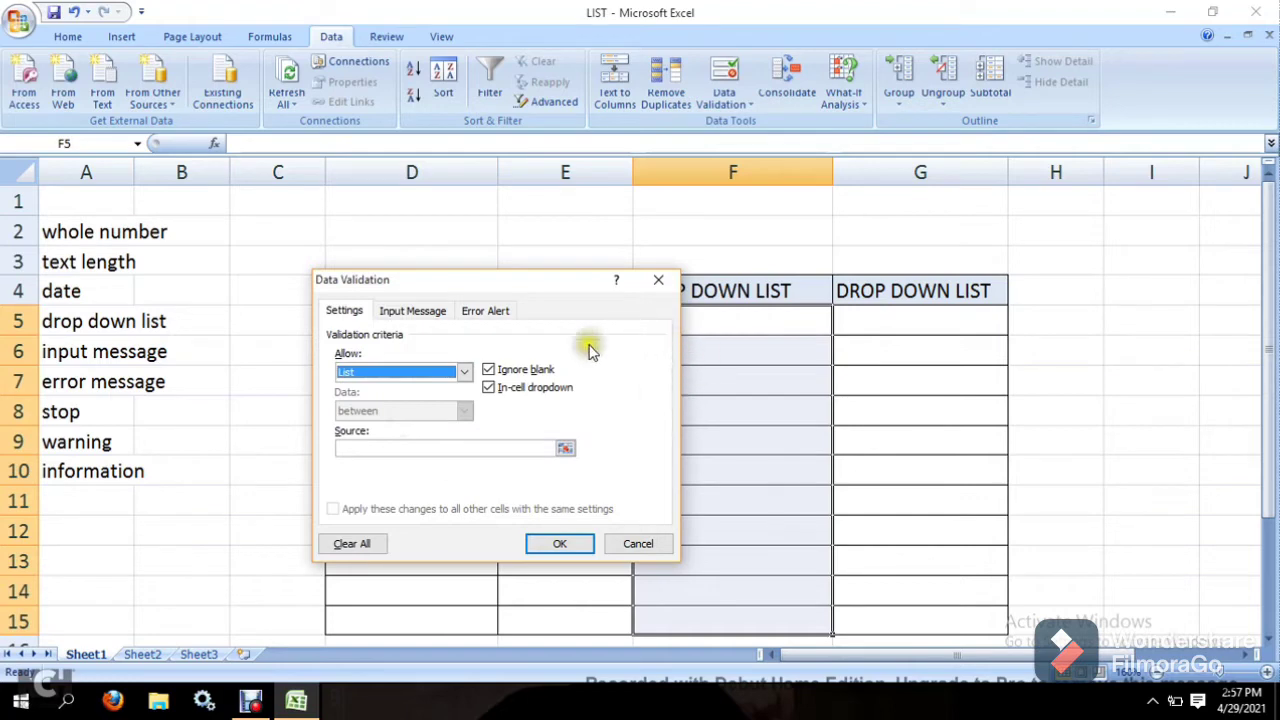
left_click(434, 448)
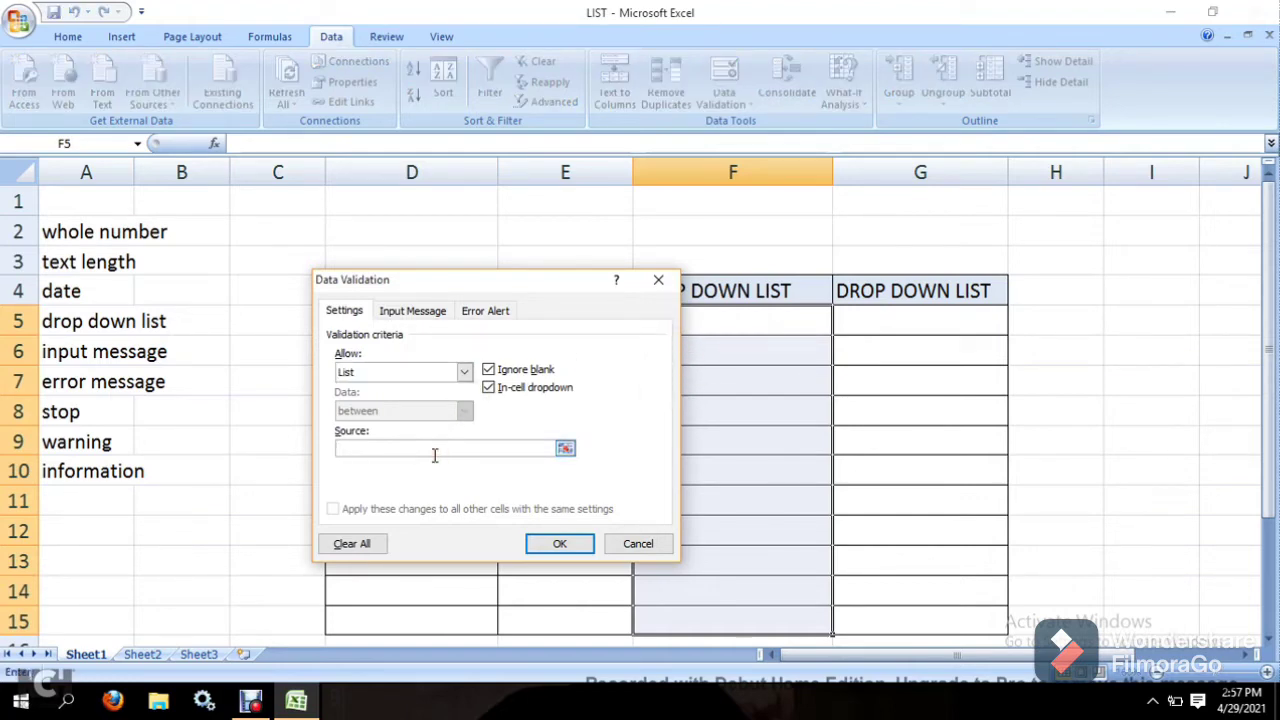
type("MUMB")
type("AI,")
type("D")
type("ELHI,R")
type("AJ")
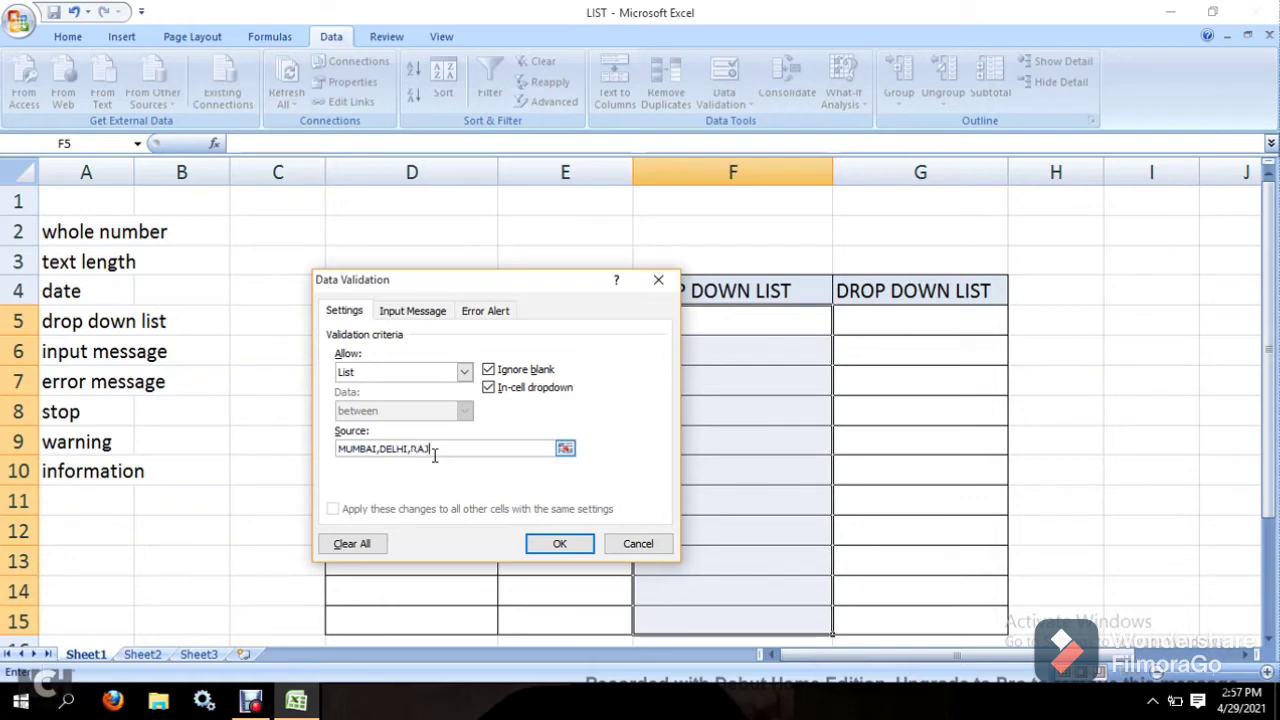
type("ASTHAN")
left_click(558, 549)
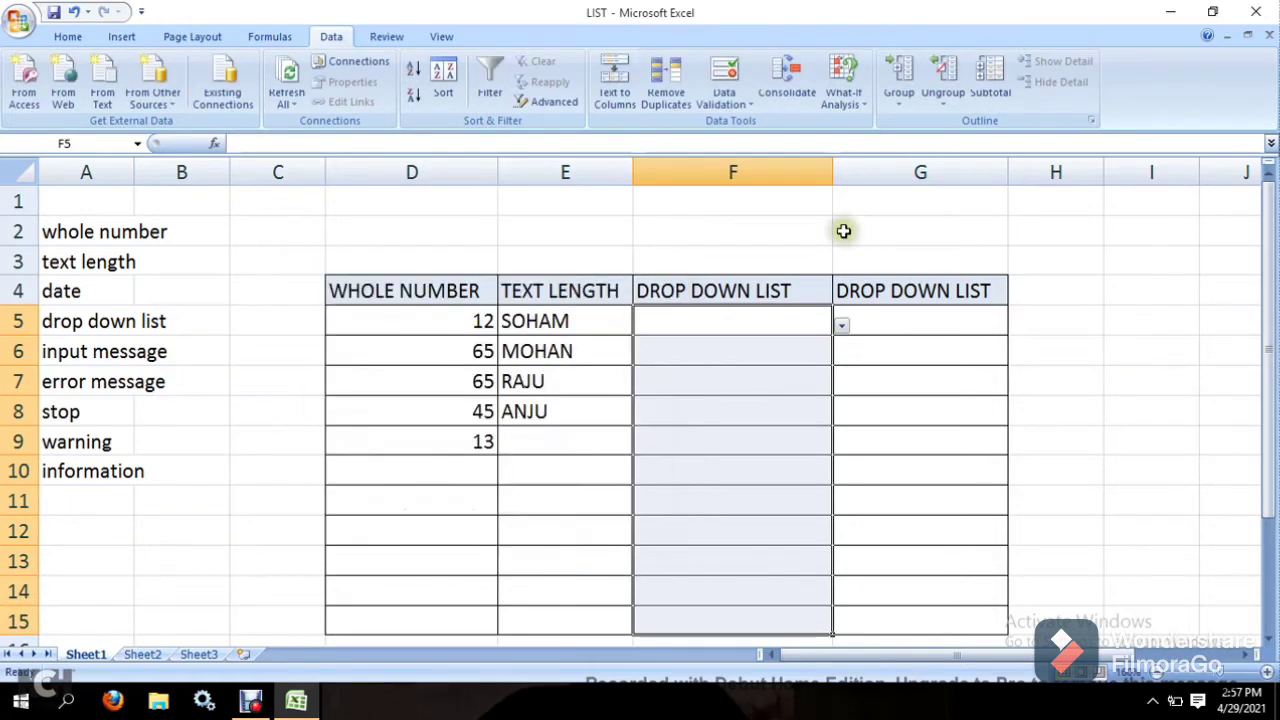
- Pick DELHI for F5, MUMBAI for F7 and RAJASTHAN for F6 from their dropdowns
left_click(842, 325)
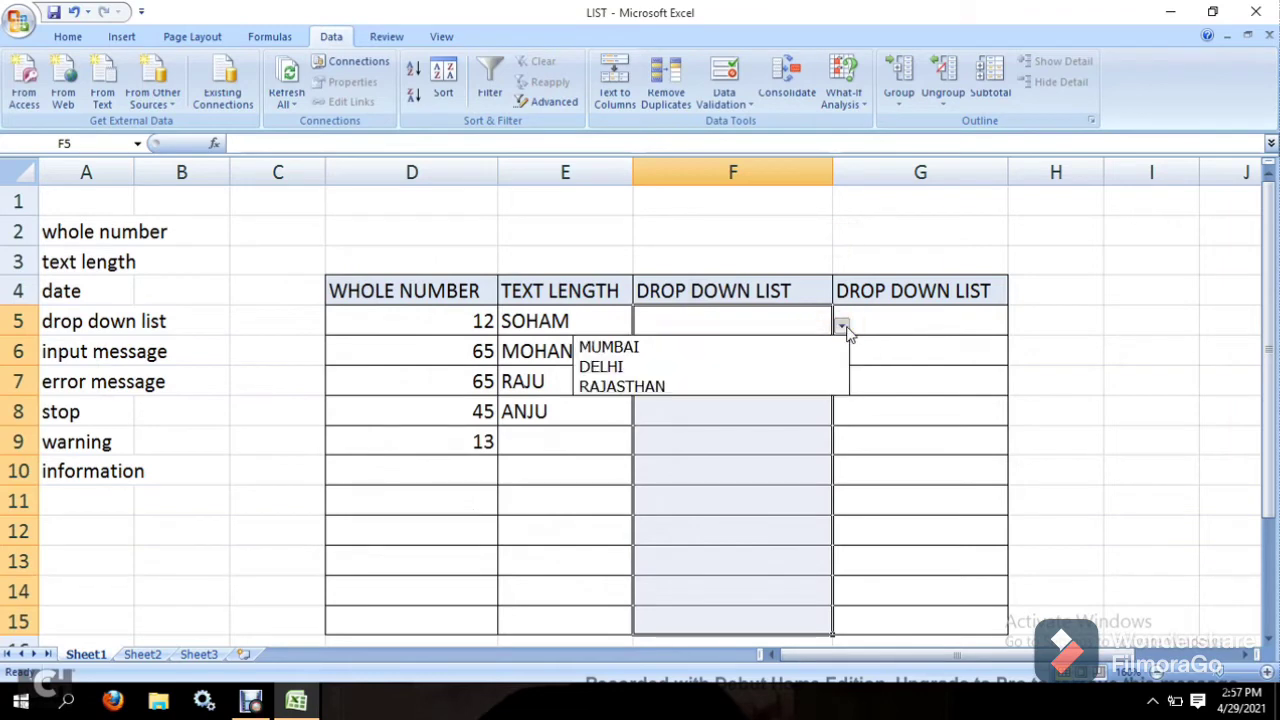
left_click(758, 368)
left_click(760, 380)
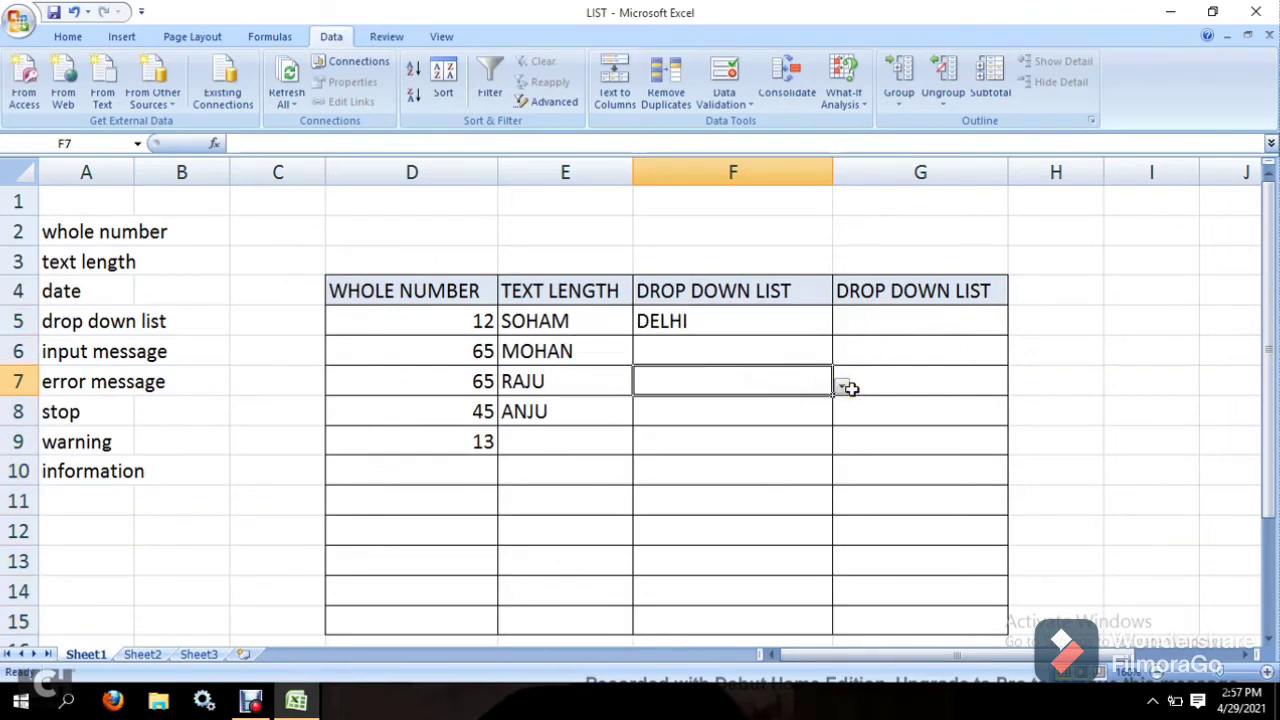
left_click(843, 387)
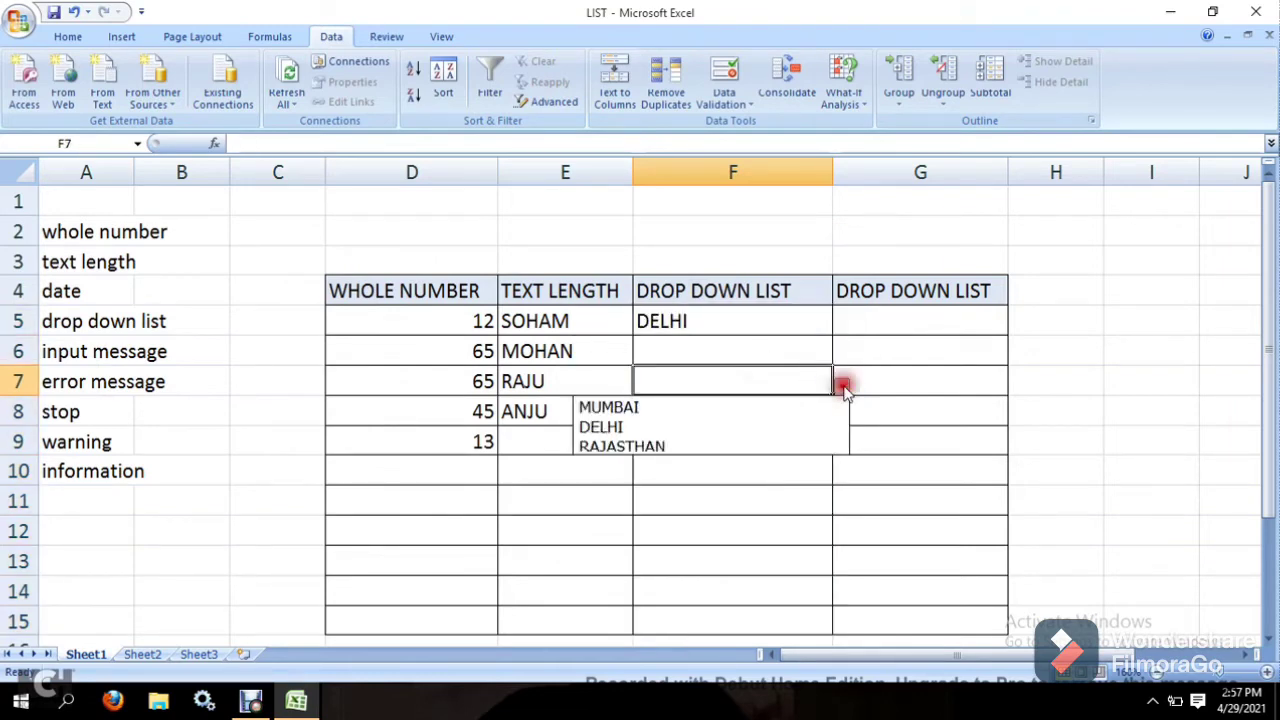
left_click(758, 410)
left_click(795, 350)
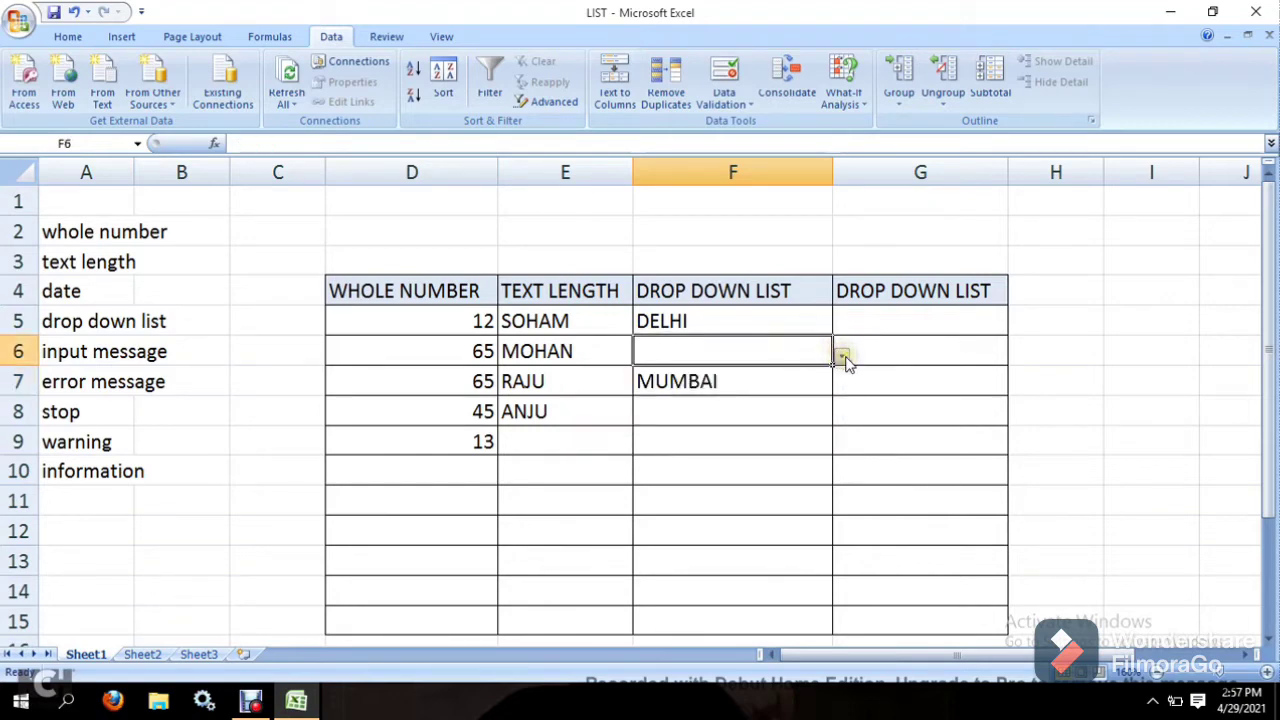
left_click(843, 357)
left_click(757, 412)
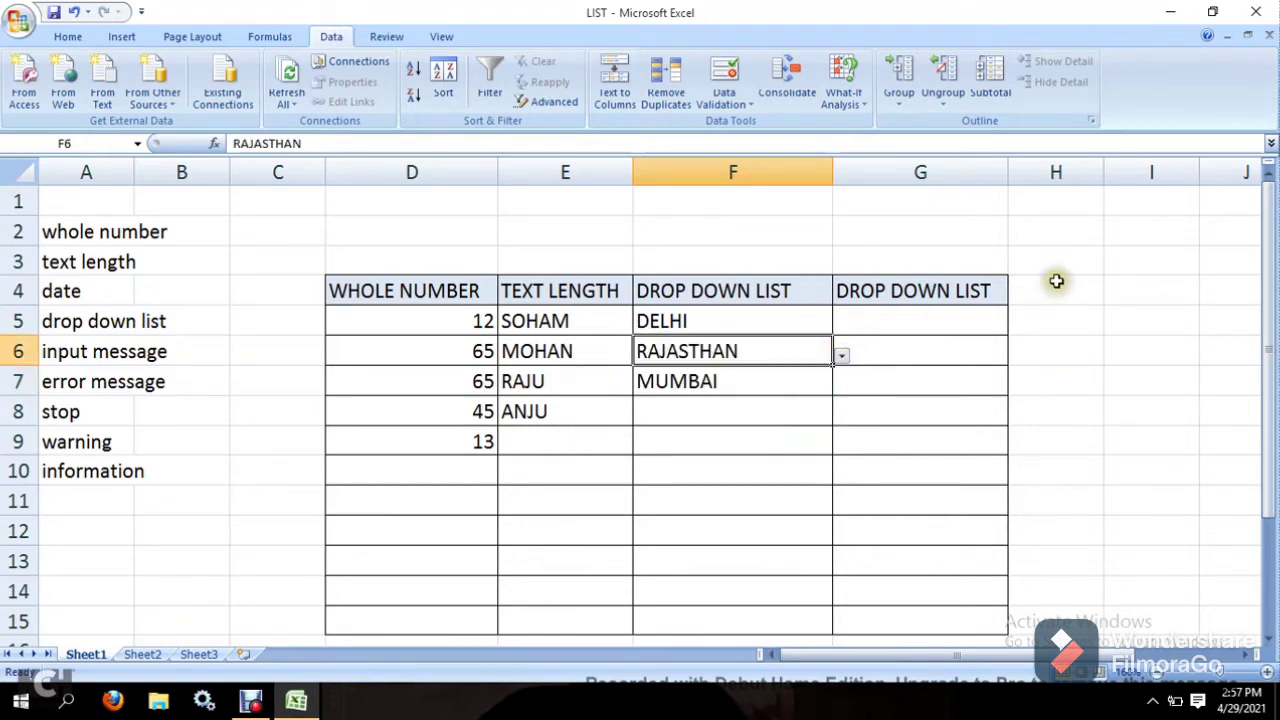
left_click(1056, 282)
- Type MUMBAI into H4, then erase it to leave H4 empty
type("MUMB")
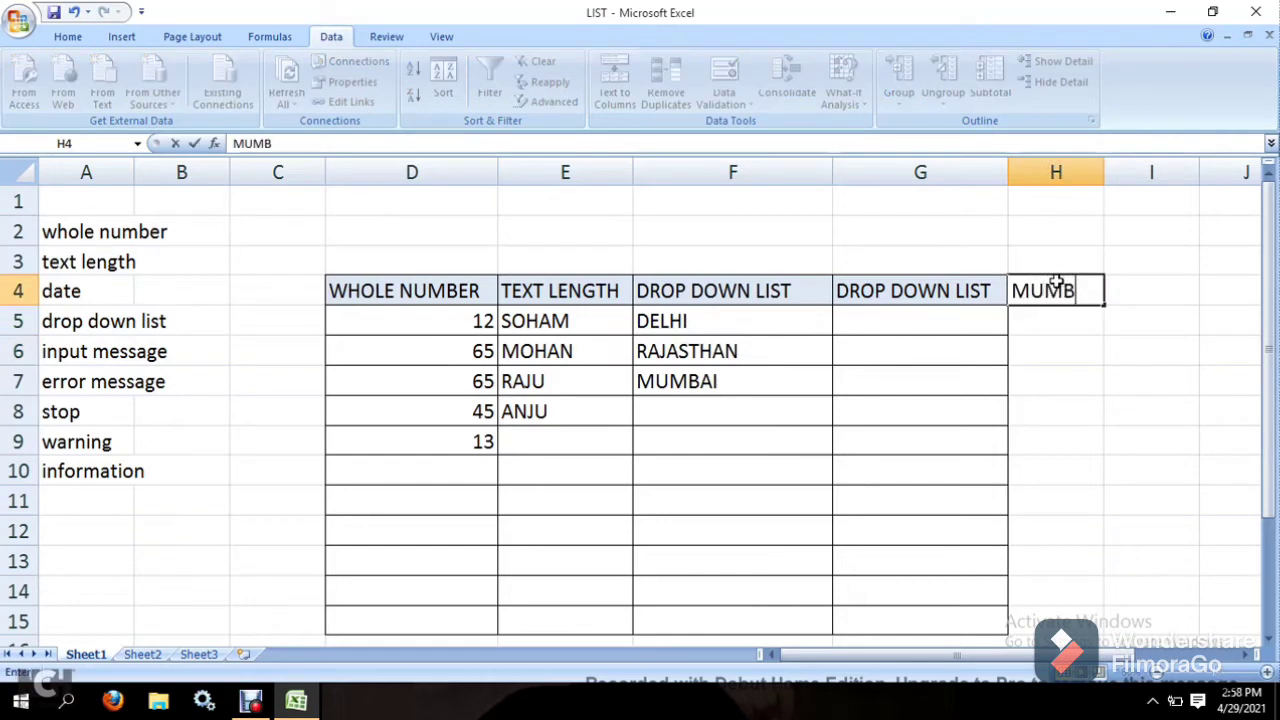
type("AI")
key("Return")
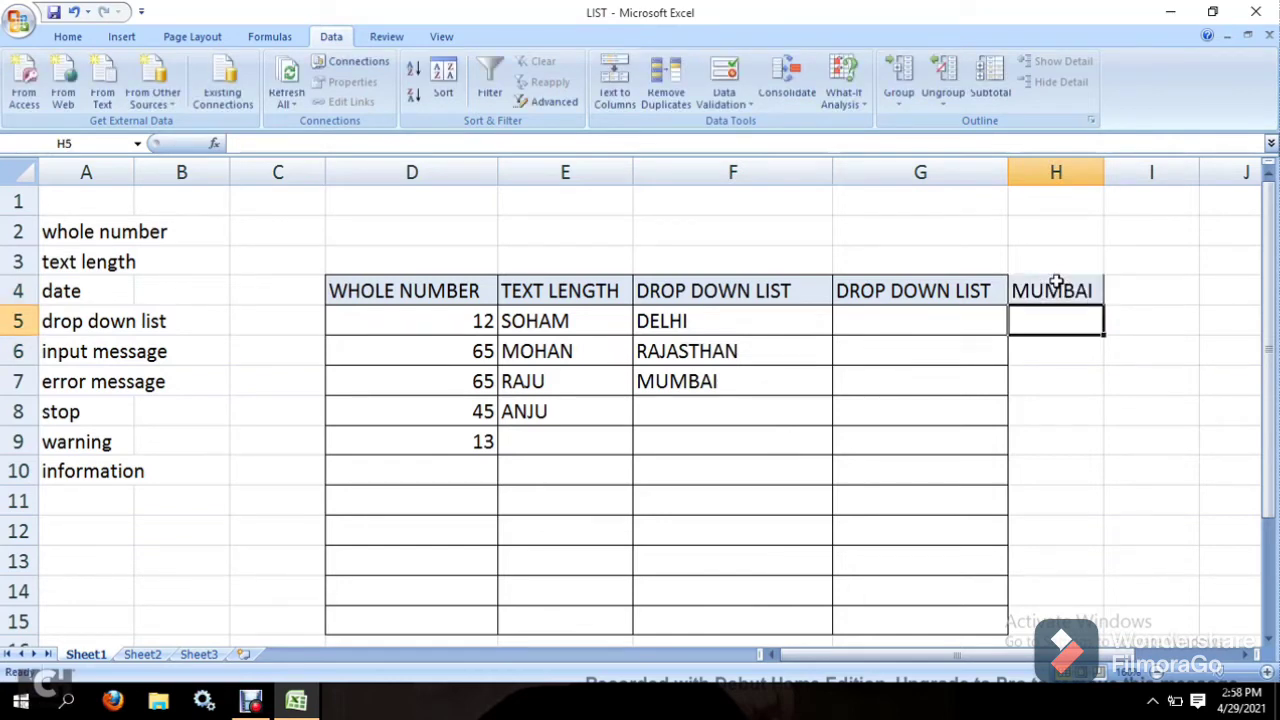
double_click(1056, 282)
key("BackSpace")
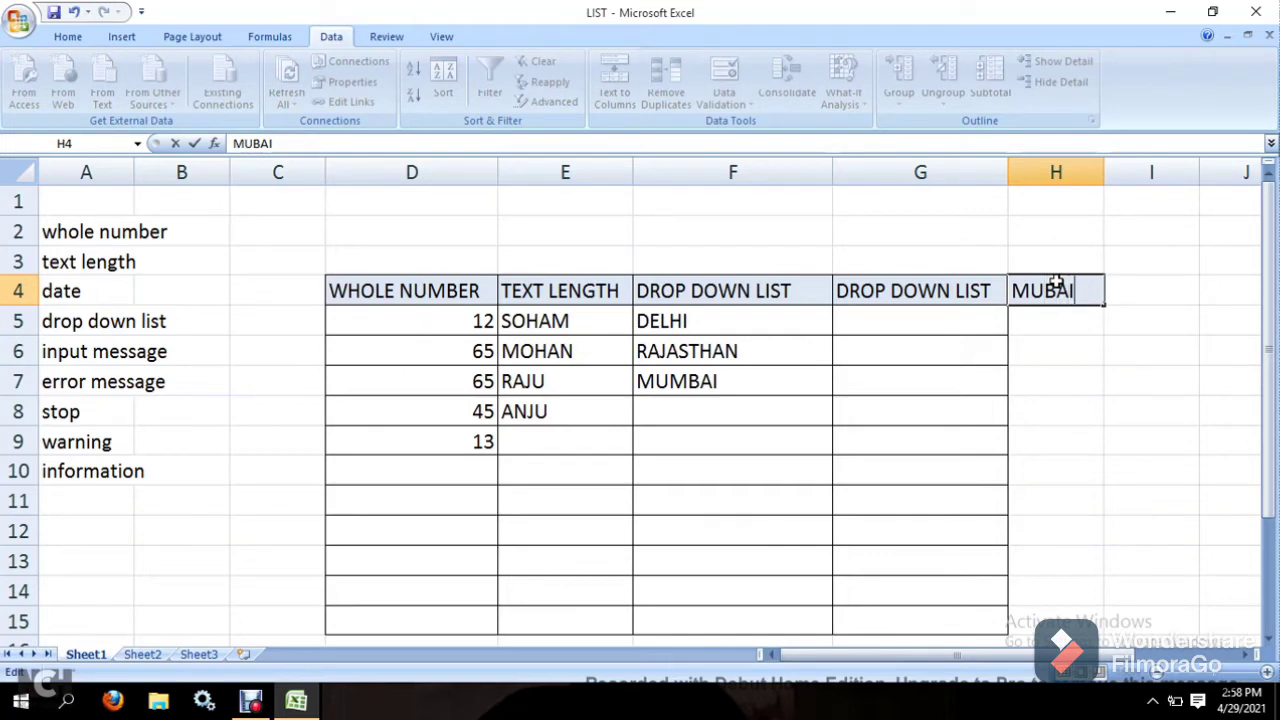
key("BackSpace")
key("BackSpace")
key("BackSpace")
key("BackSpace")
key("Return")
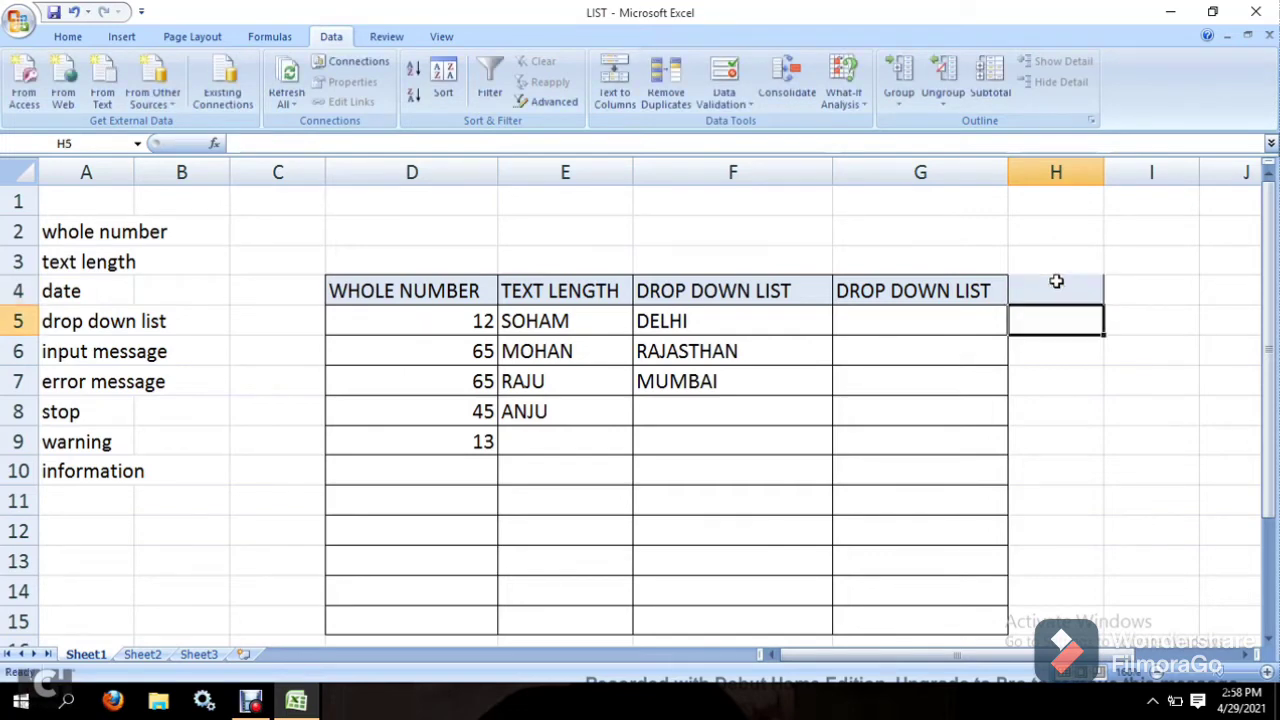
- Enter MUMBAI, RAJSTHAN and DELHI into H5, H6 and H7
type("MUMBAI")
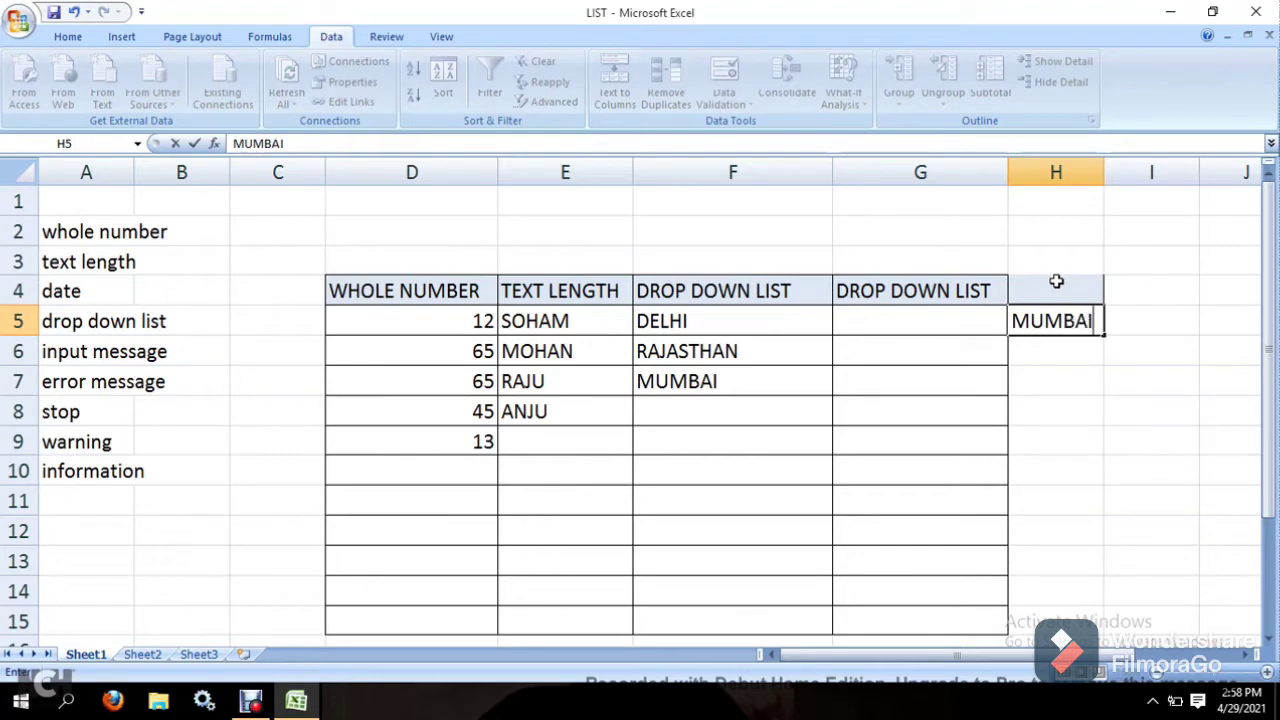
key("Return")
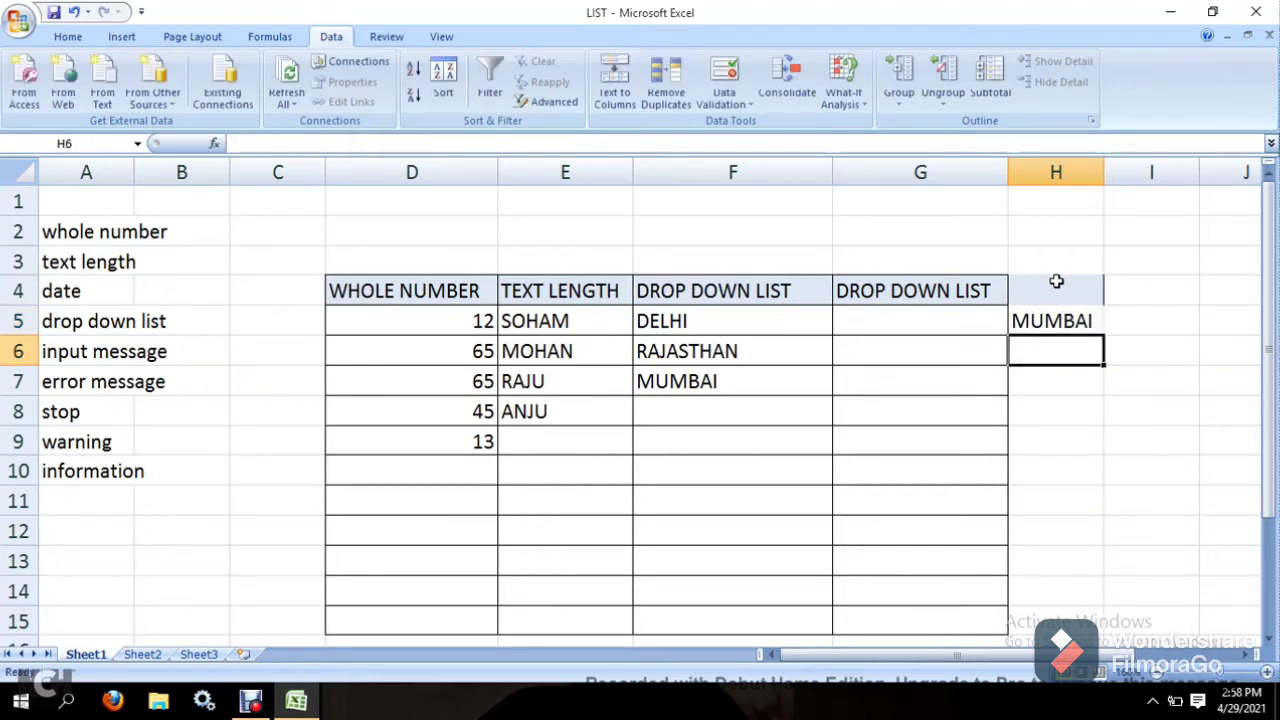
type("RAJAS")
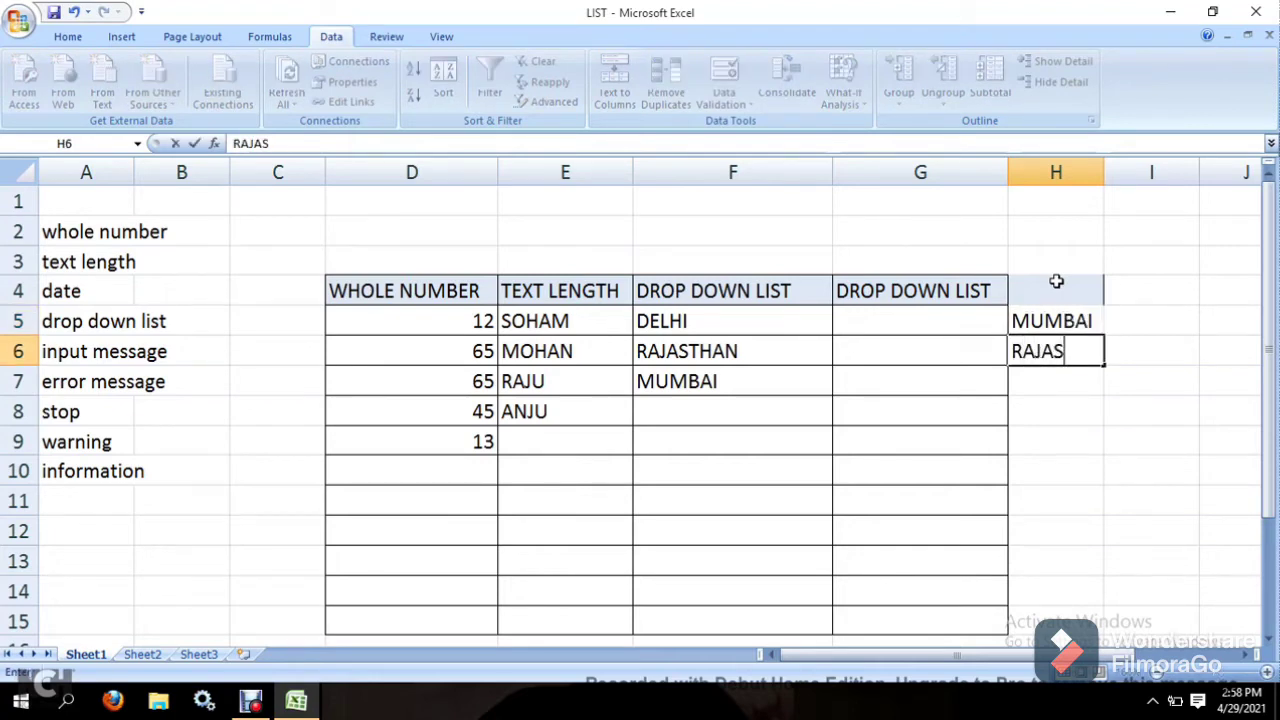
type("THAN")
key("Return")
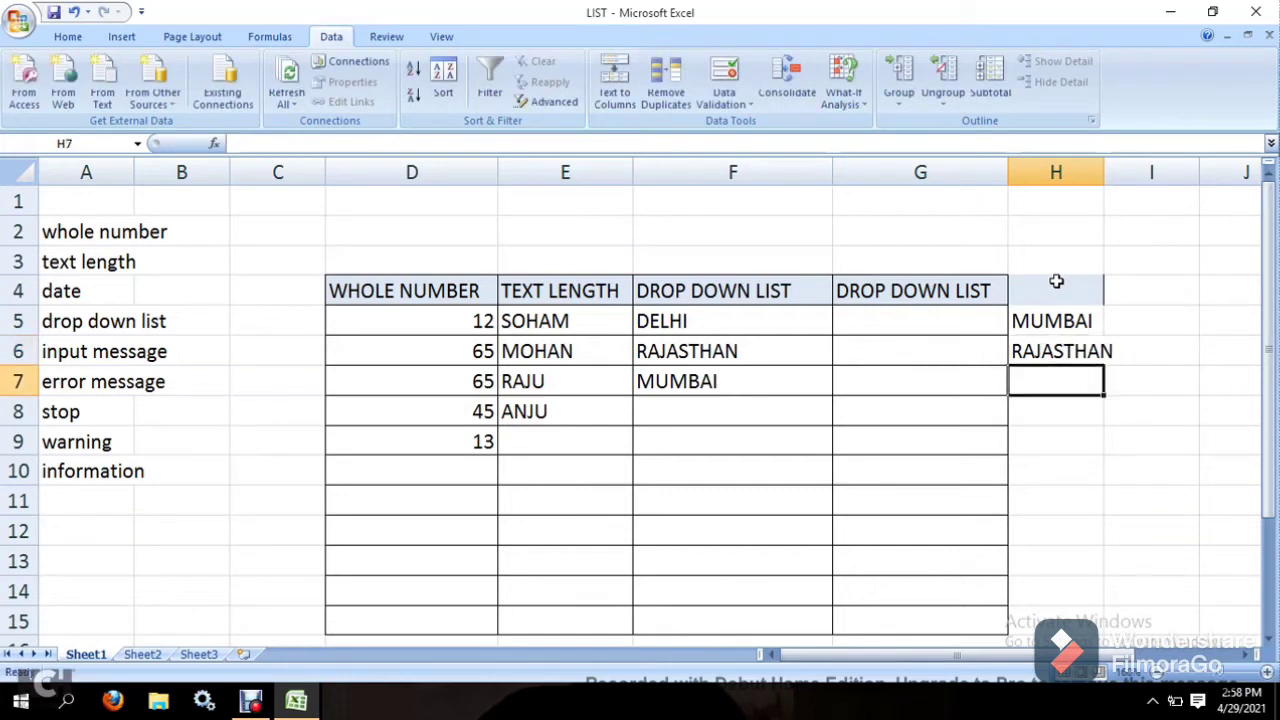
key("Up")
type("RA")
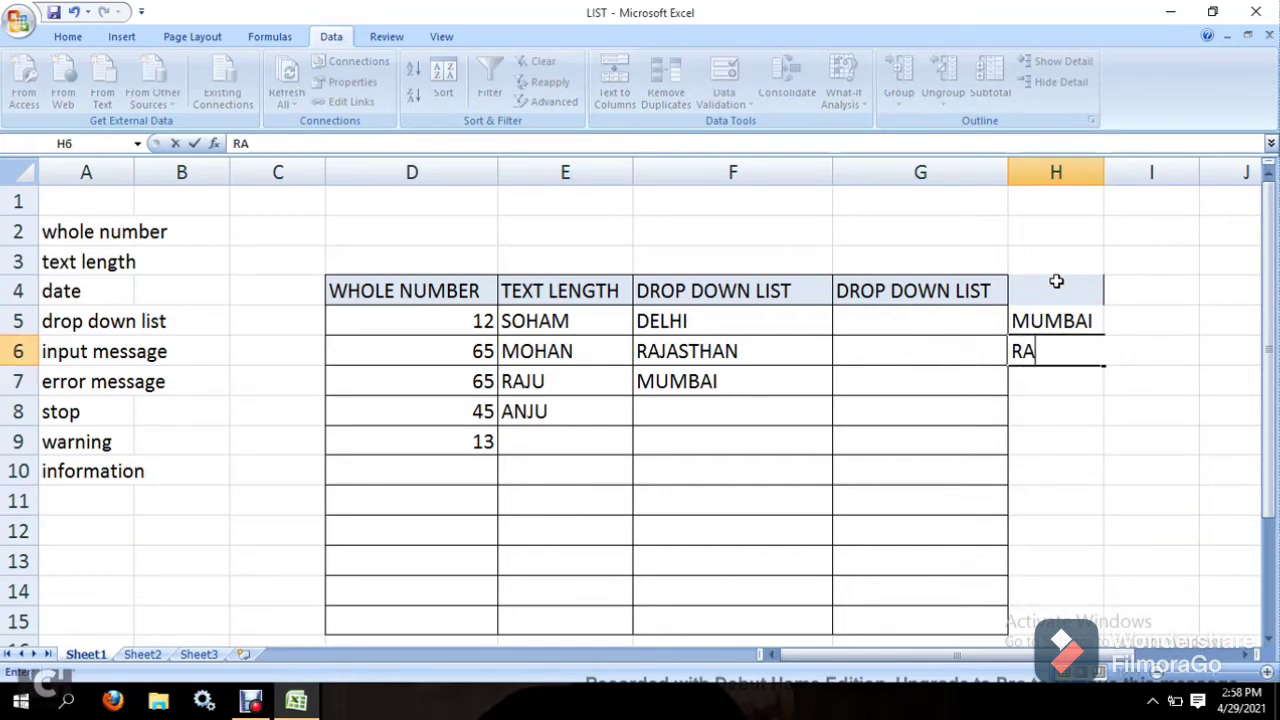
type("JSTHN")
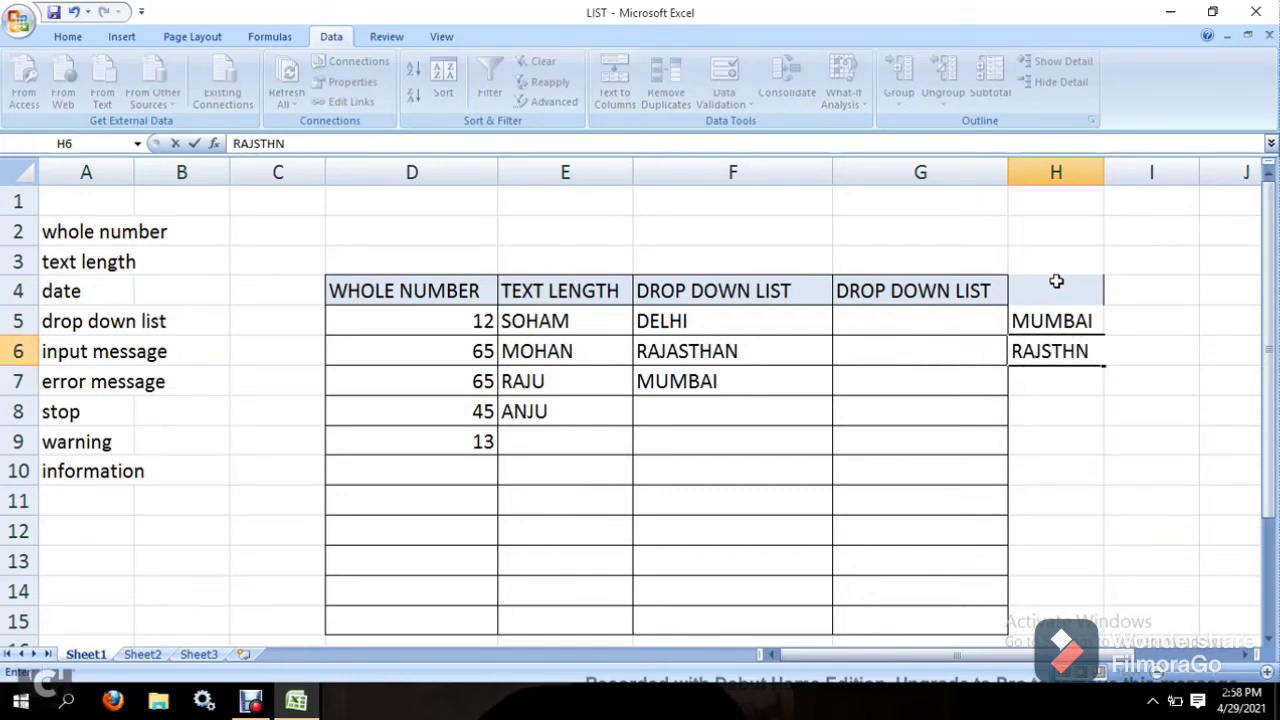
key("BackSpace")
type("AN")
key("Return")
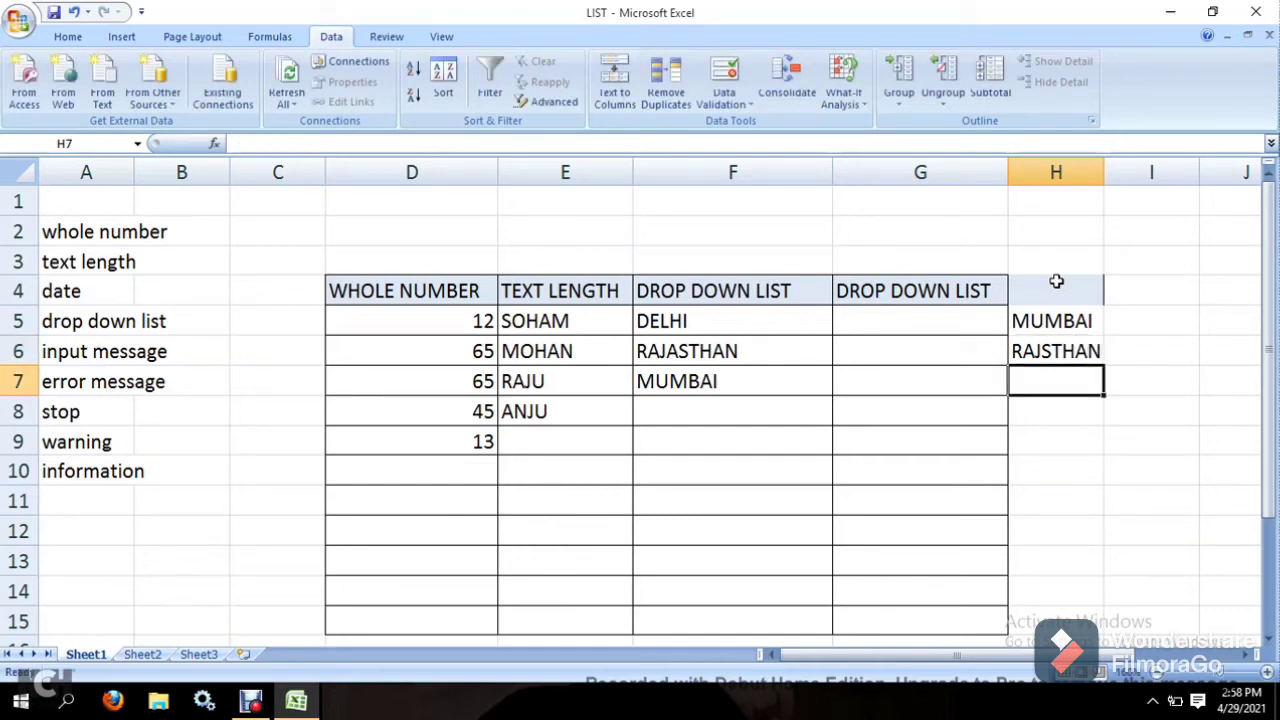
type("DELHI")
key("Return")
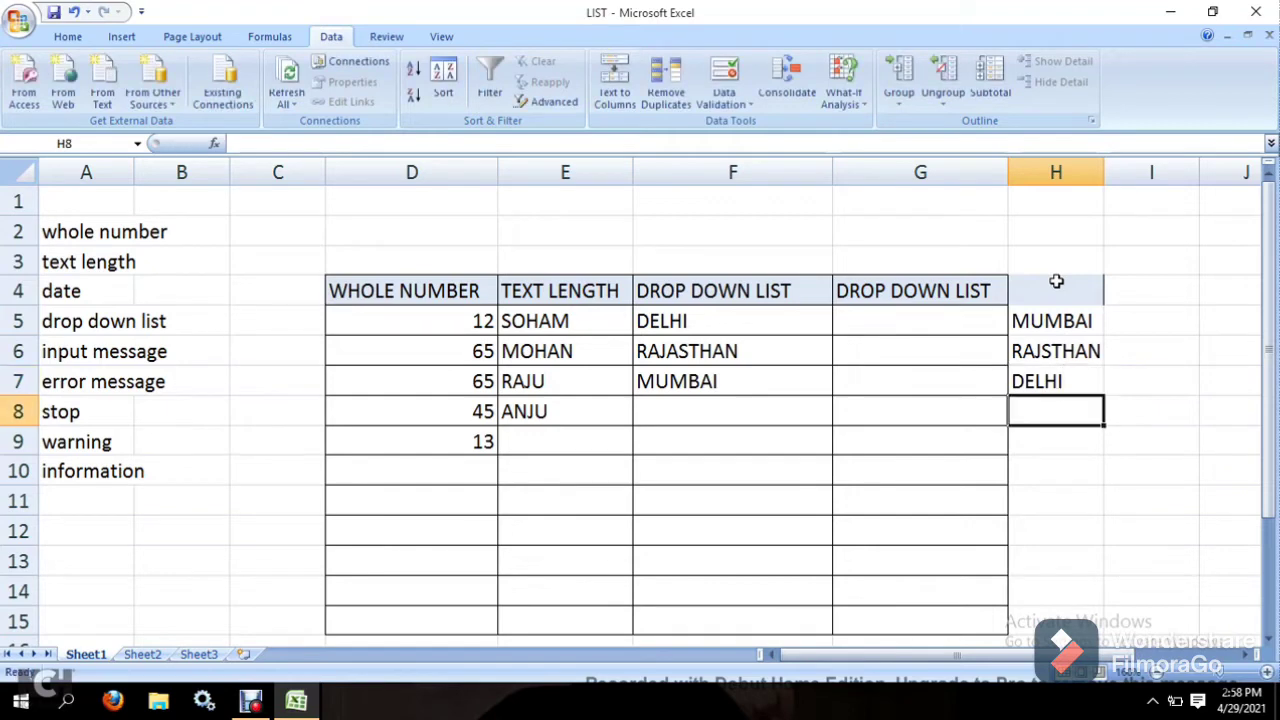
left_click(1057, 310)
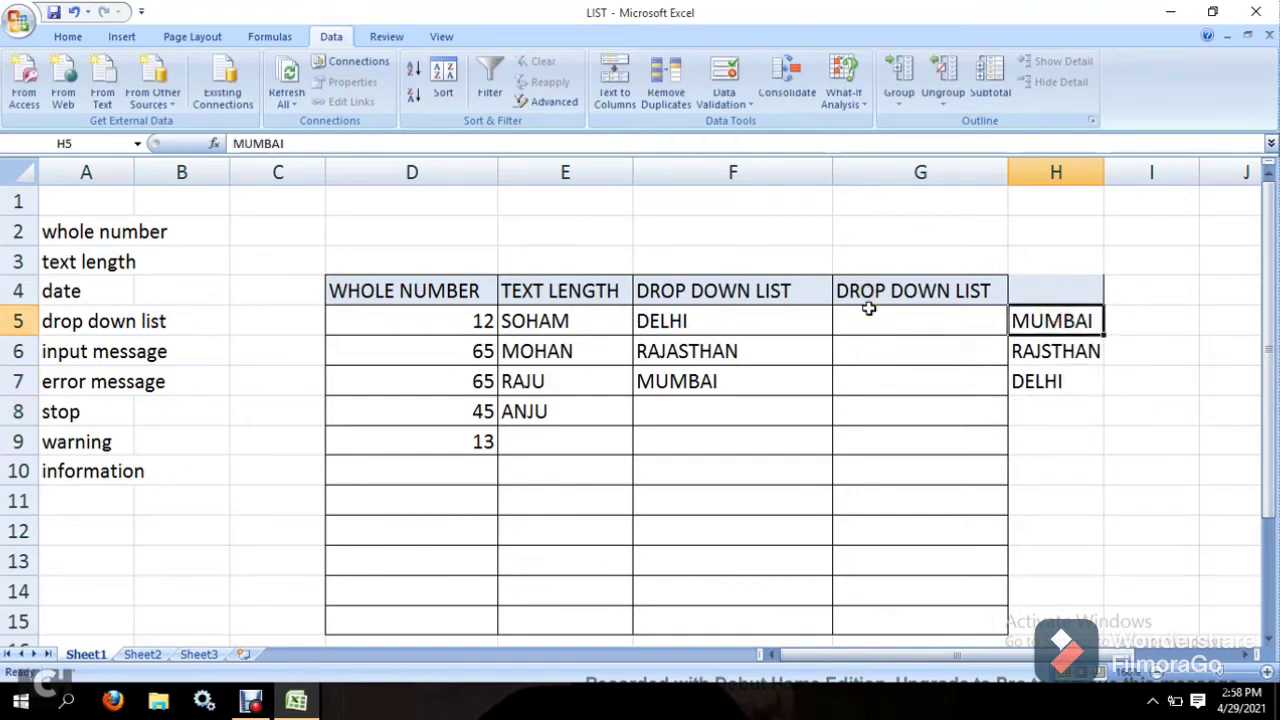
- Give column G's table cells a List validation sourced from H5:H7
mouse_move(867, 314)
left_mouse_down()
mouse_move(939, 497)
mouse_move(940, 620)
left_mouse_up()
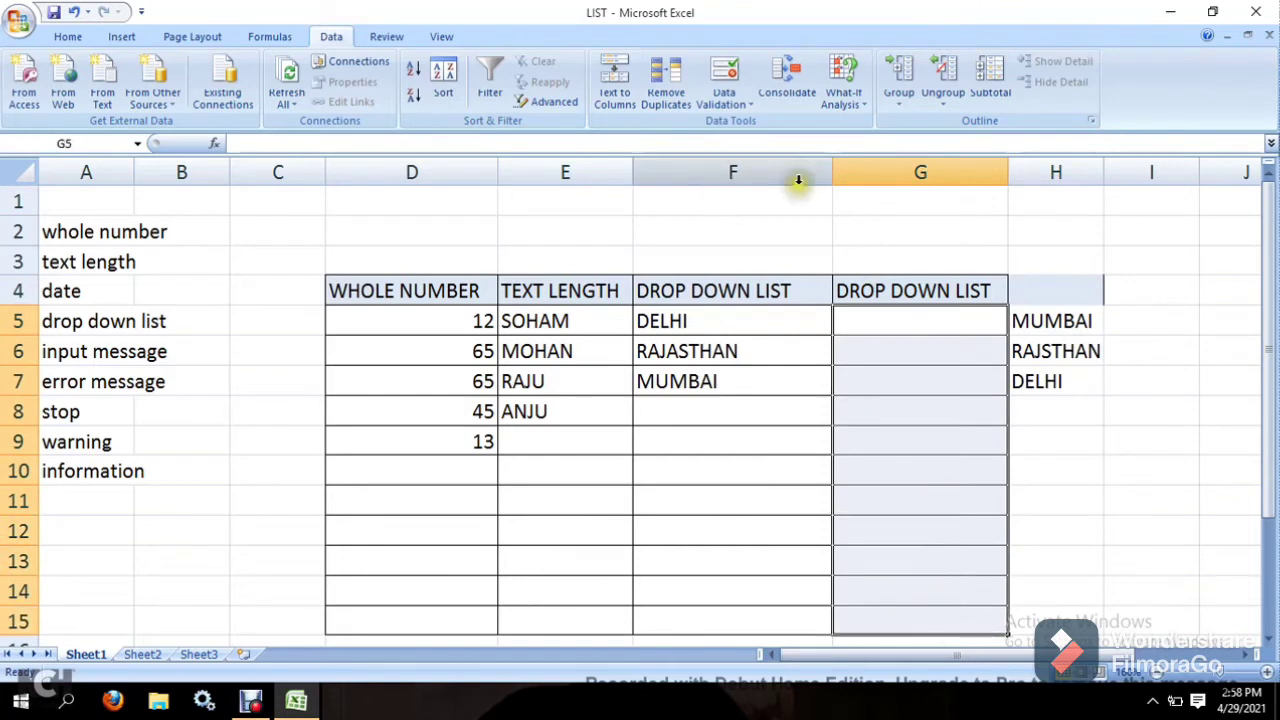
left_click(726, 75)
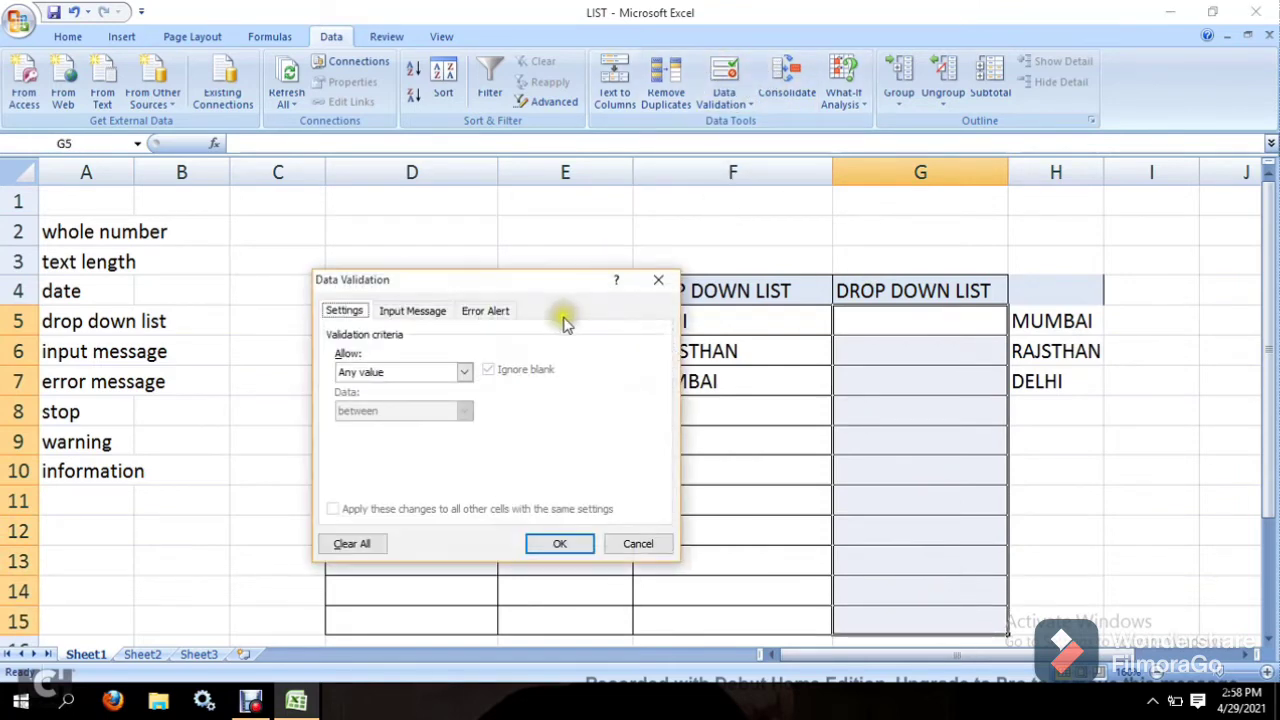
left_click(460, 371)
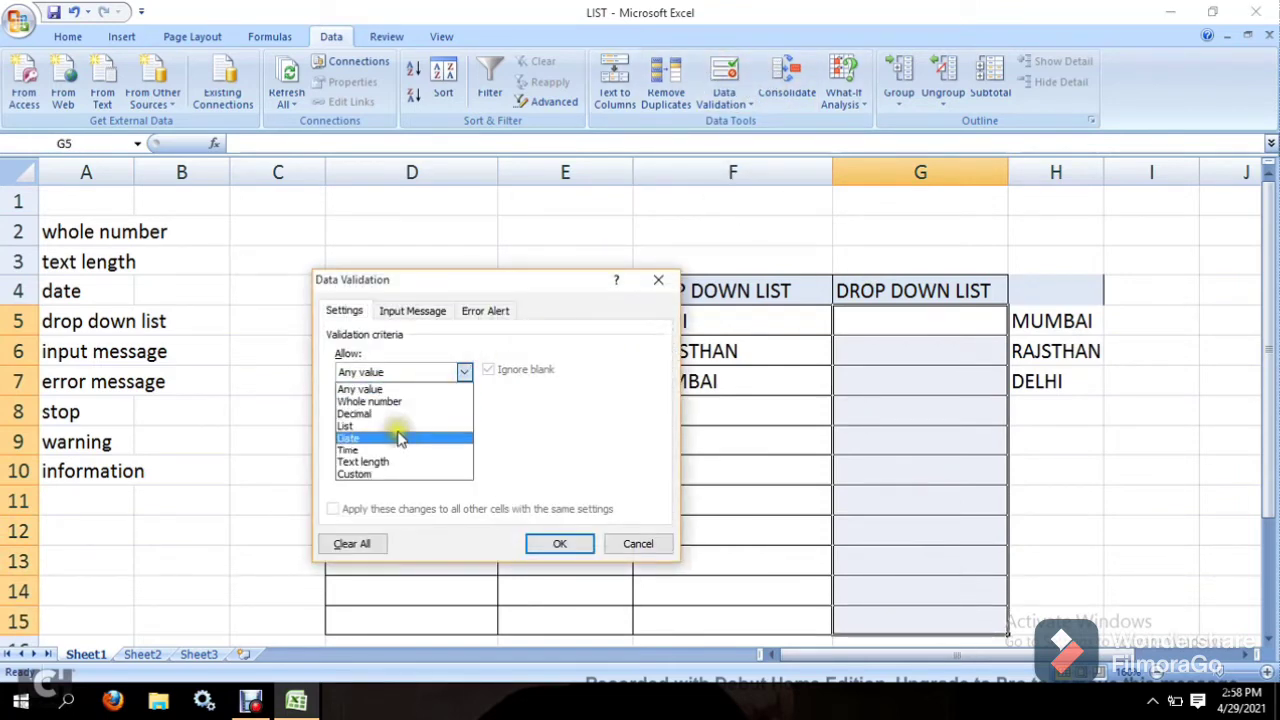
left_click(390, 426)
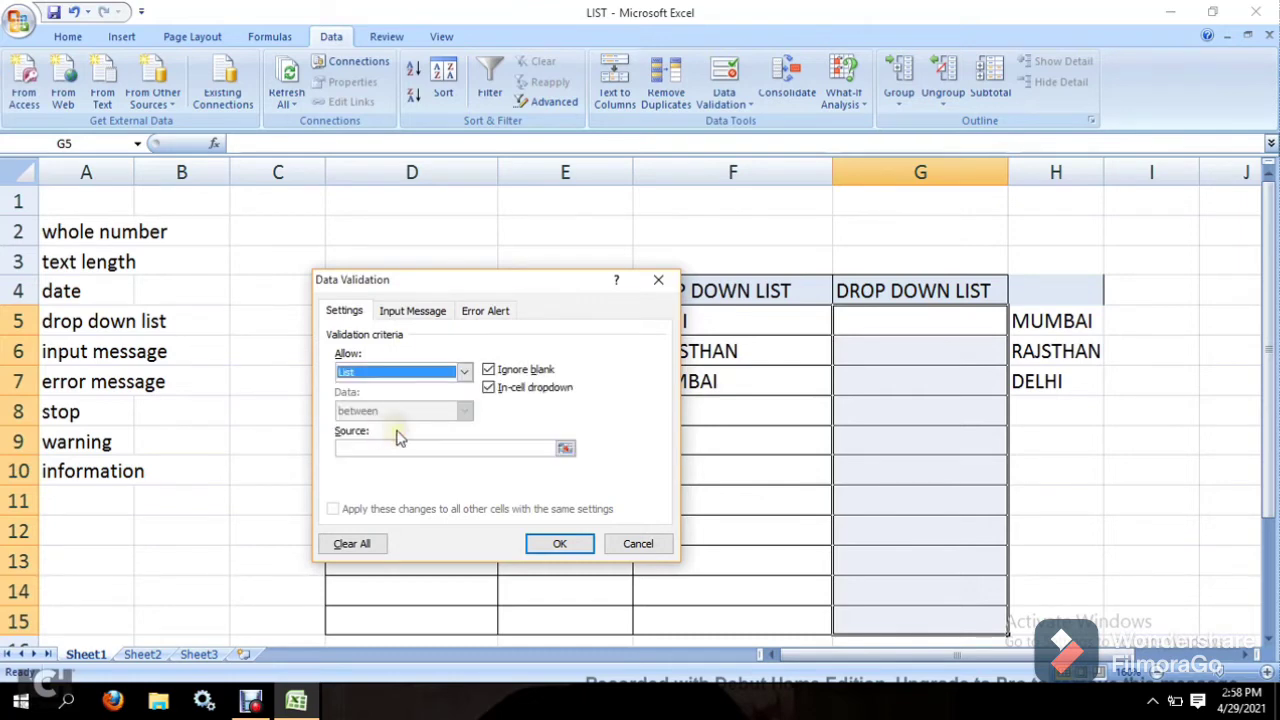
left_click(402, 449)
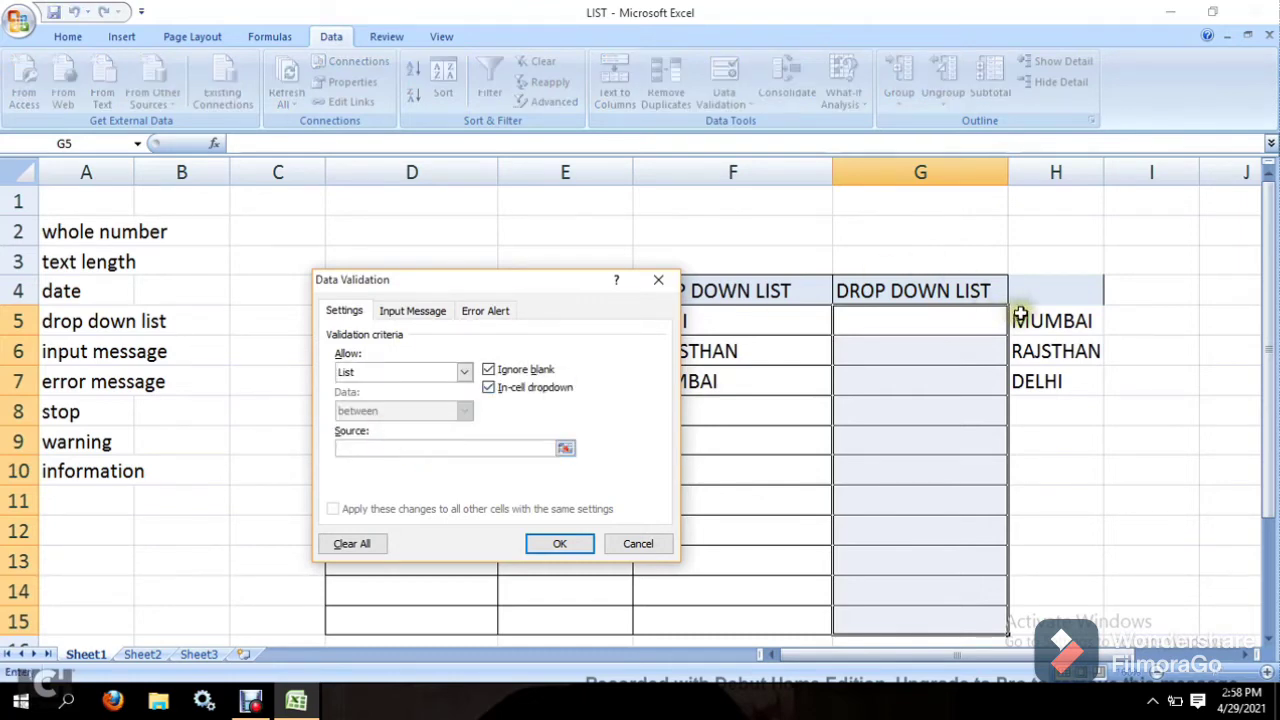
left_click_drag(1024, 316, 1035, 384)
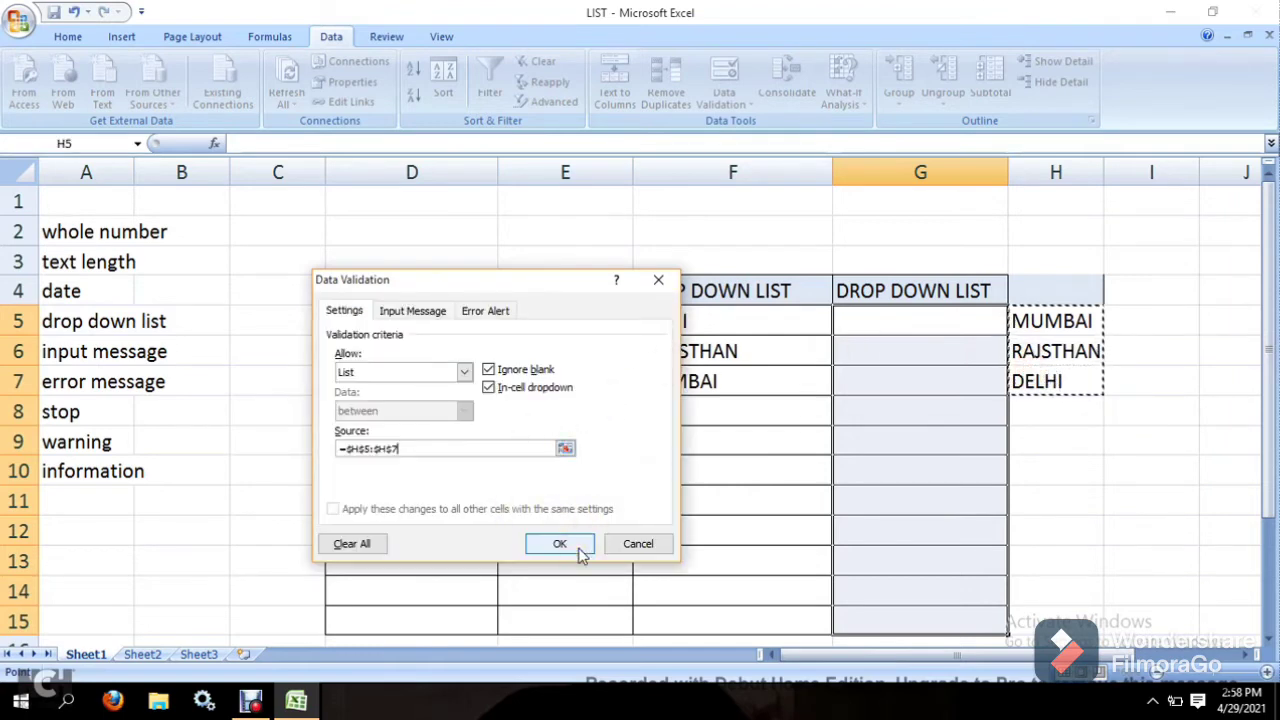
left_click(580, 550)
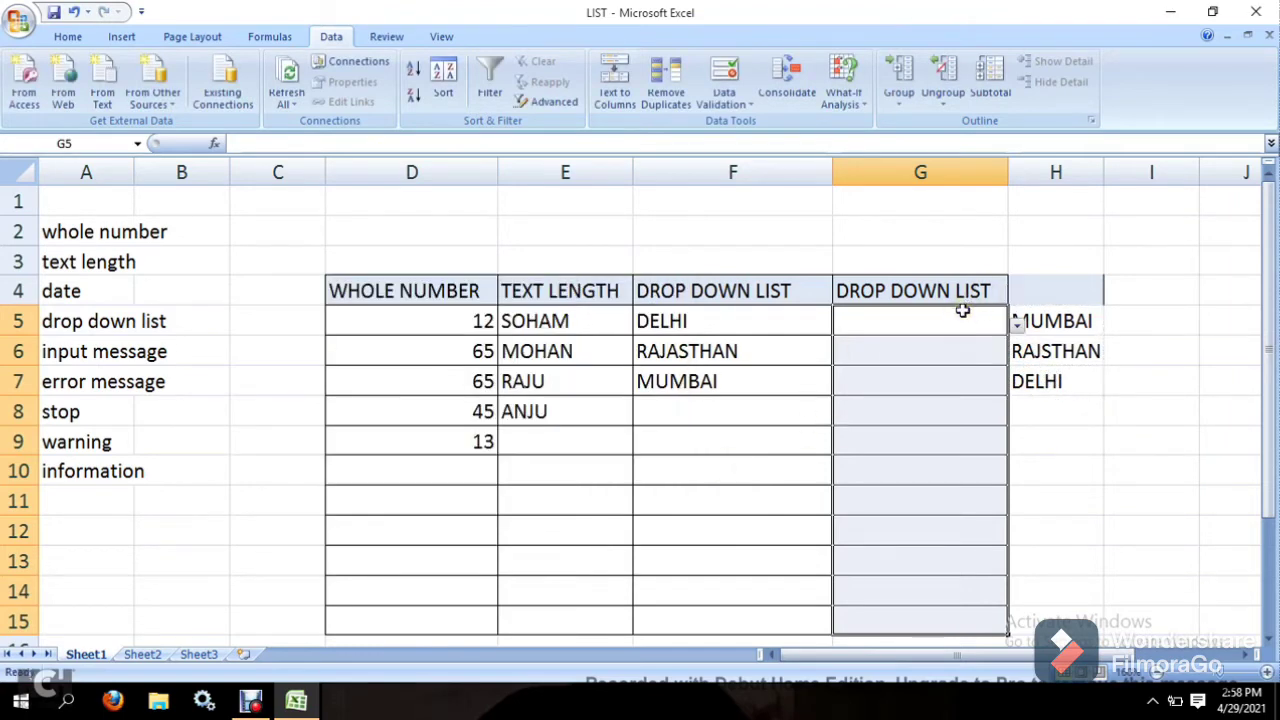
left_click(962, 311)
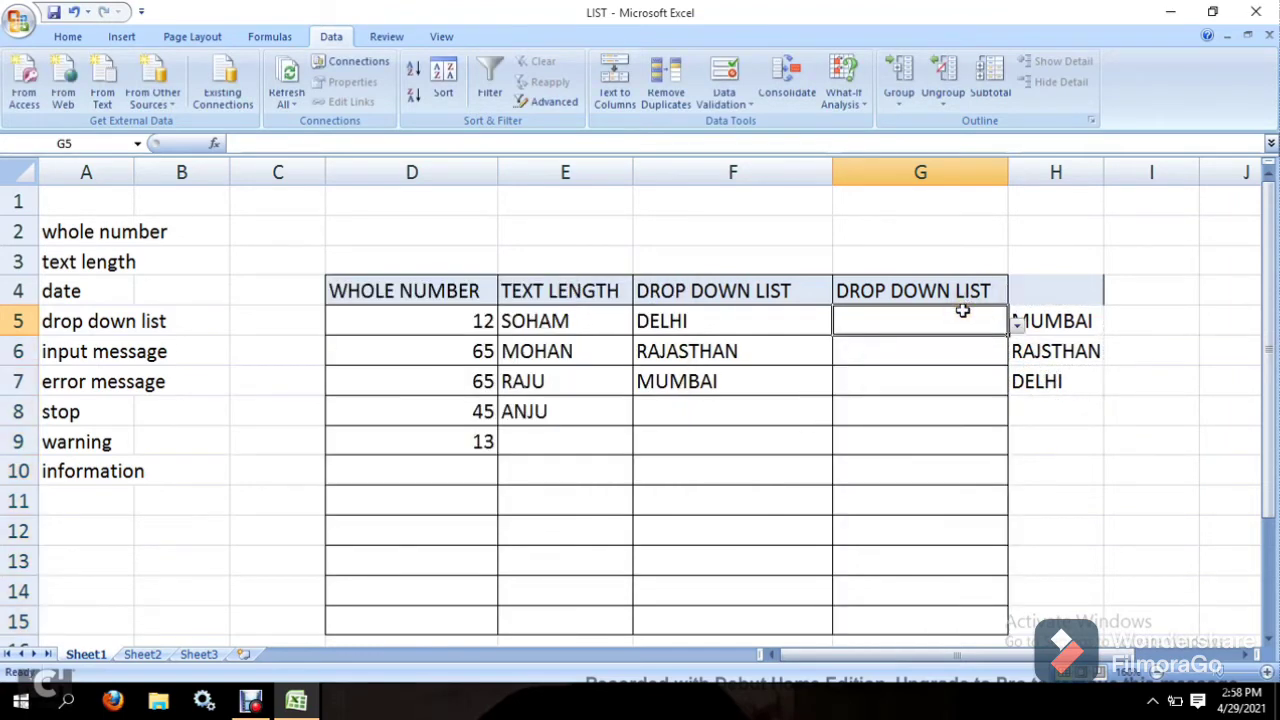
- Choose DELHI in G5 from its dropdown
left_click(1018, 328)
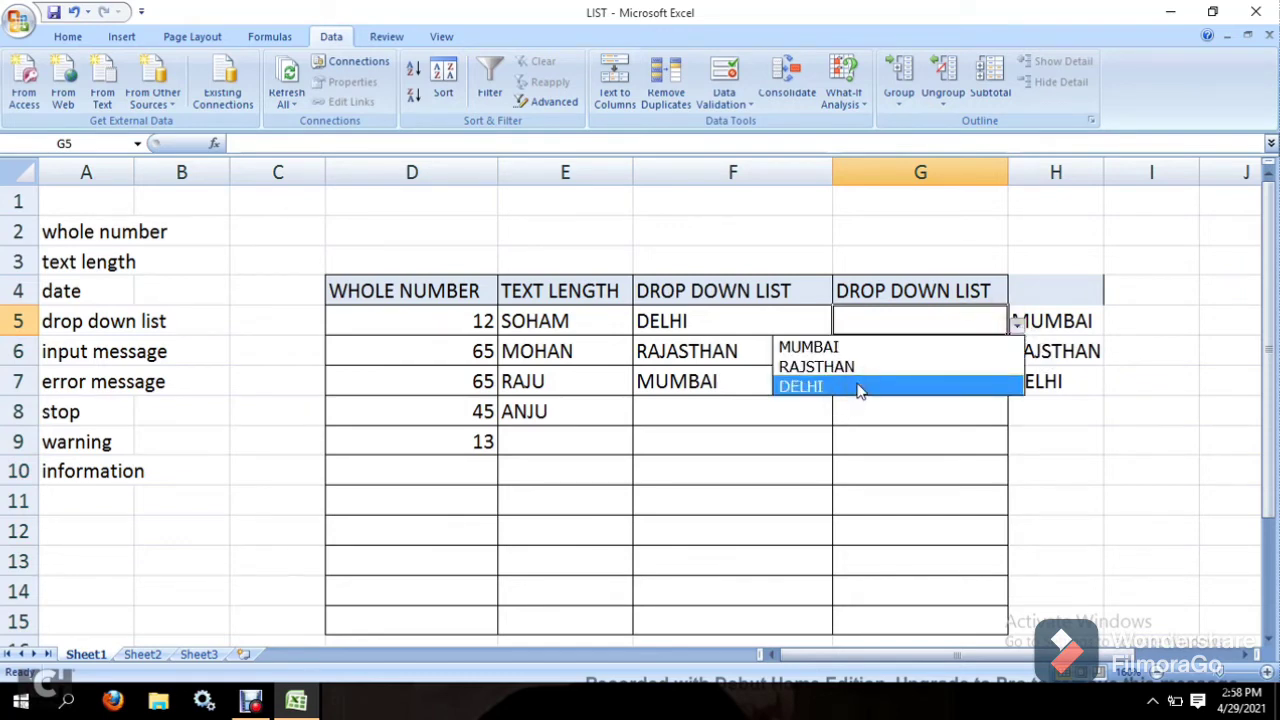
left_click(858, 386)
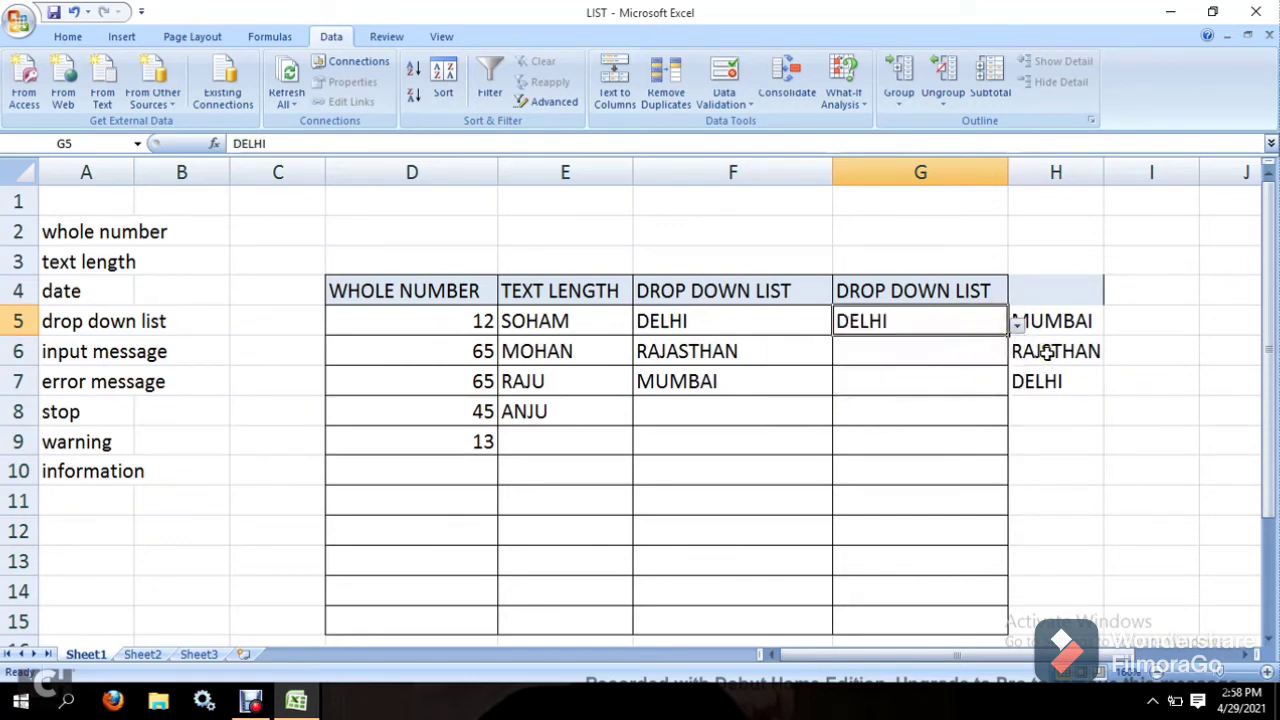
key("BackSpace")
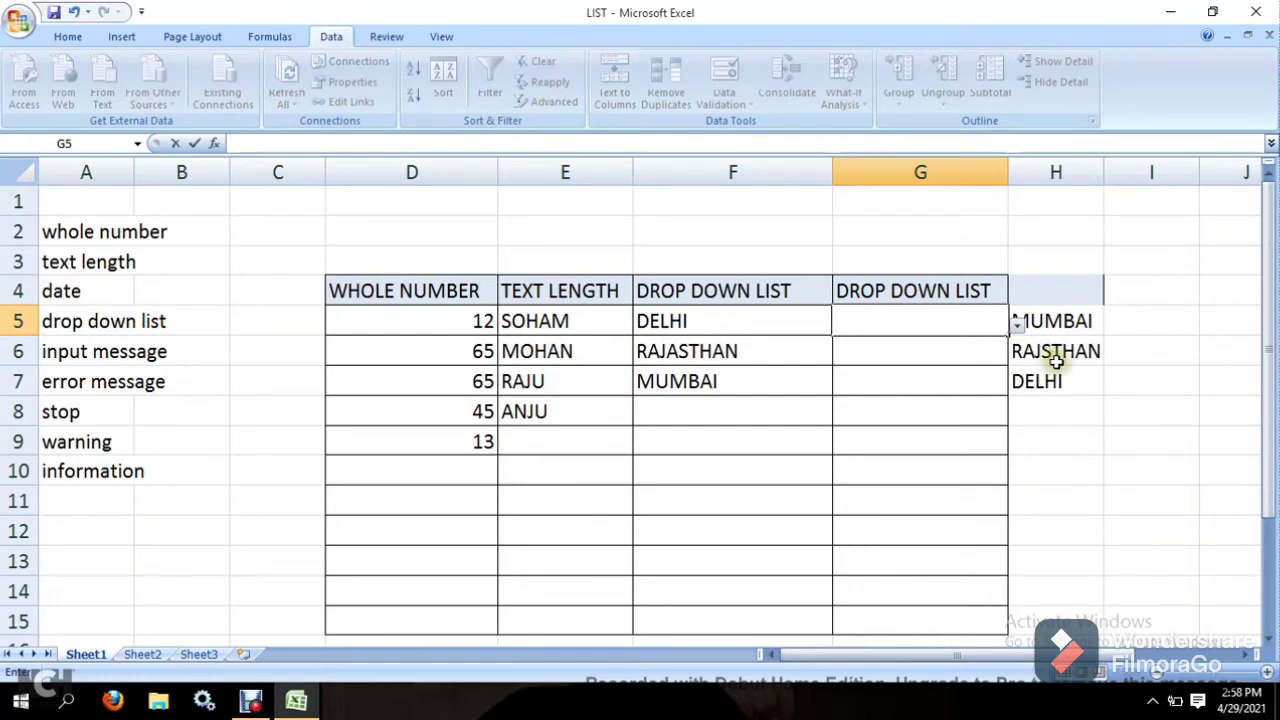
left_click(1016, 324)
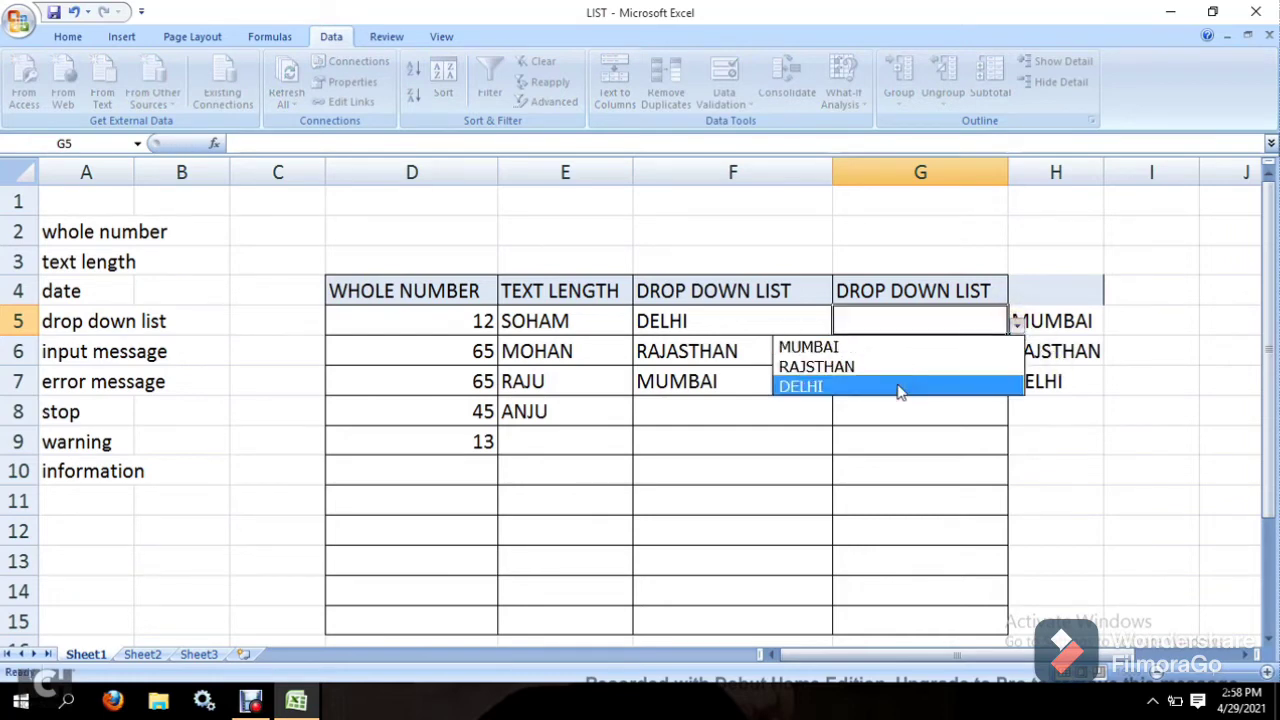
left_click(897, 386)
- Delete RAJSTHAN from H6 and check G5's dropdown, leaving DELHI unchanged
left_click(1057, 345)
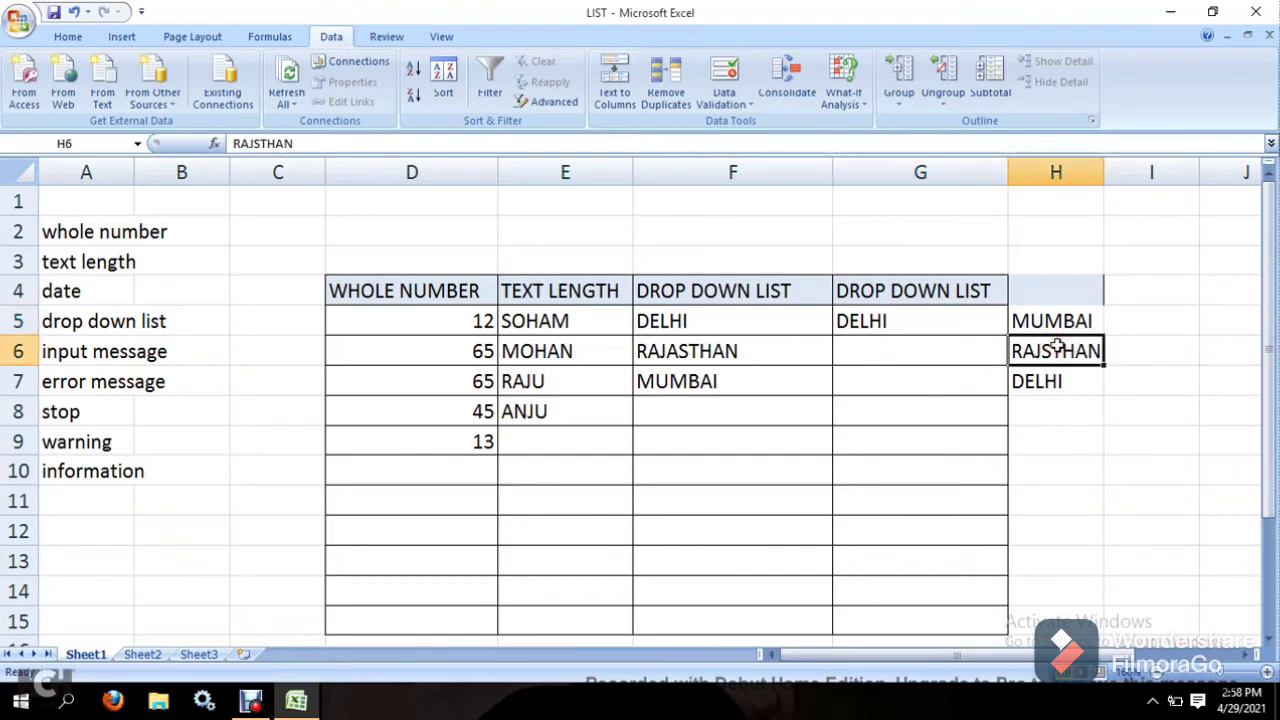
key("BackSpace")
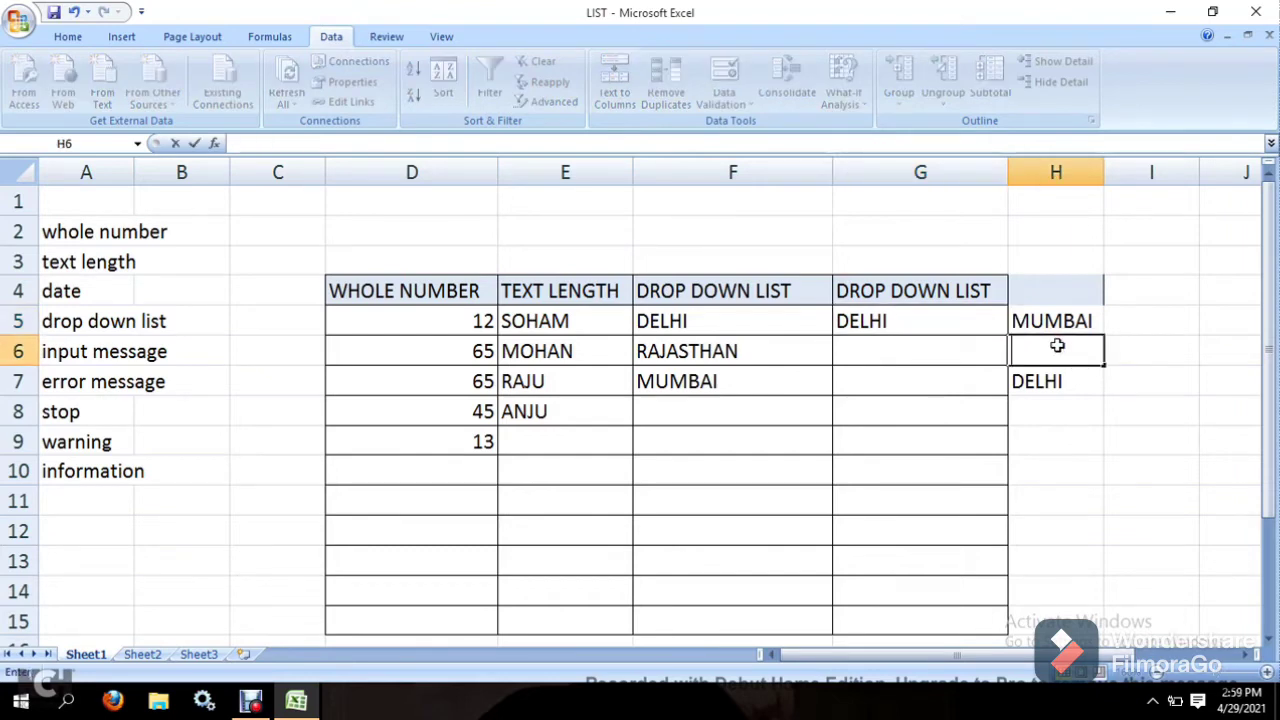
left_click(931, 323)
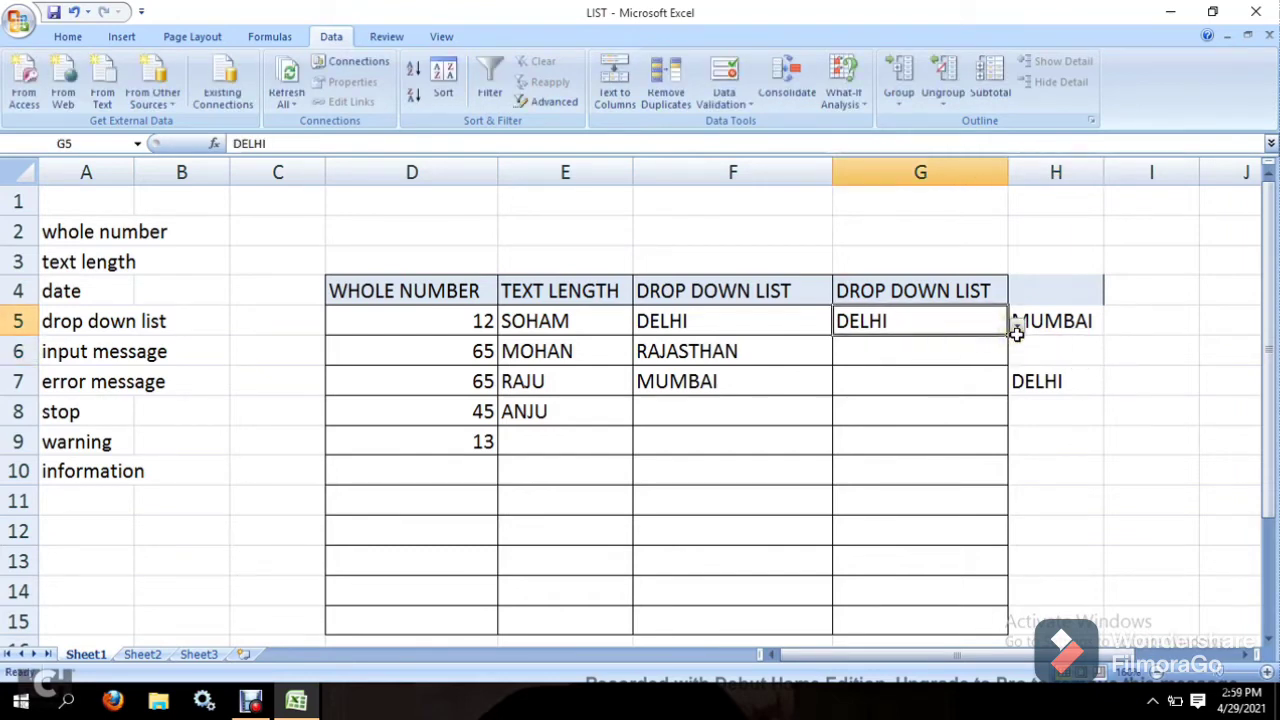
left_click(1019, 329)
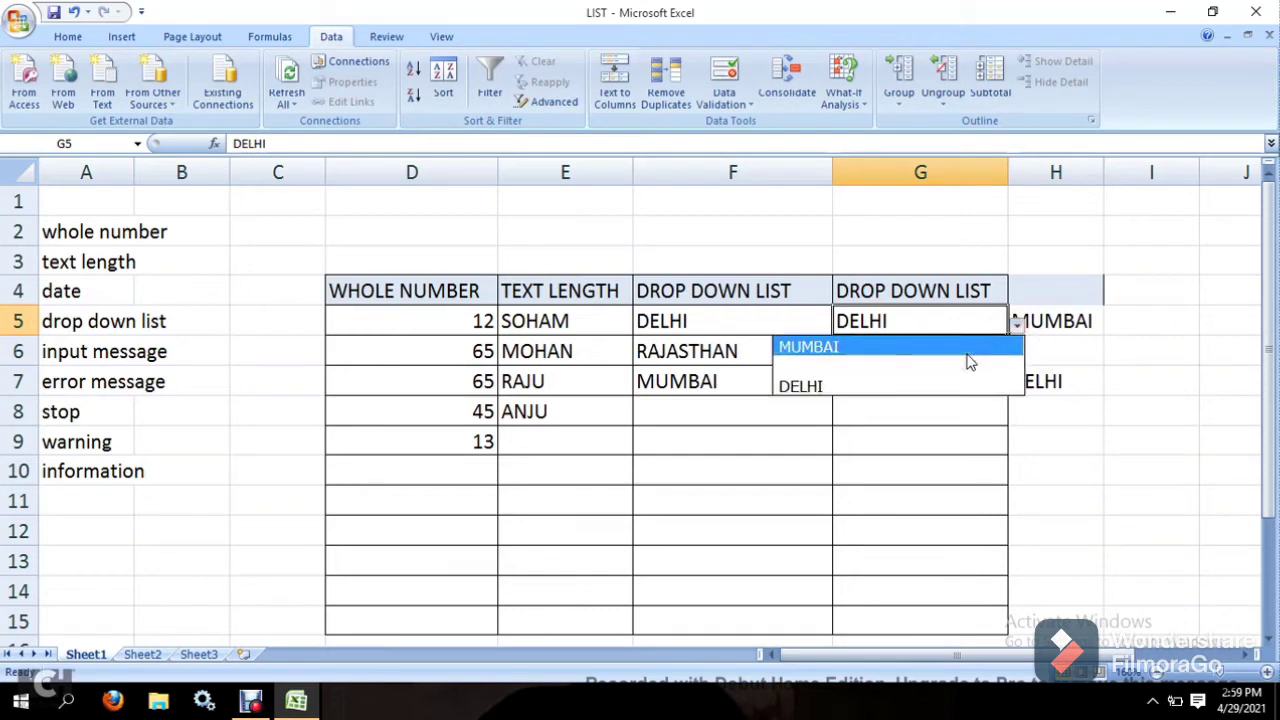
key("Escape")
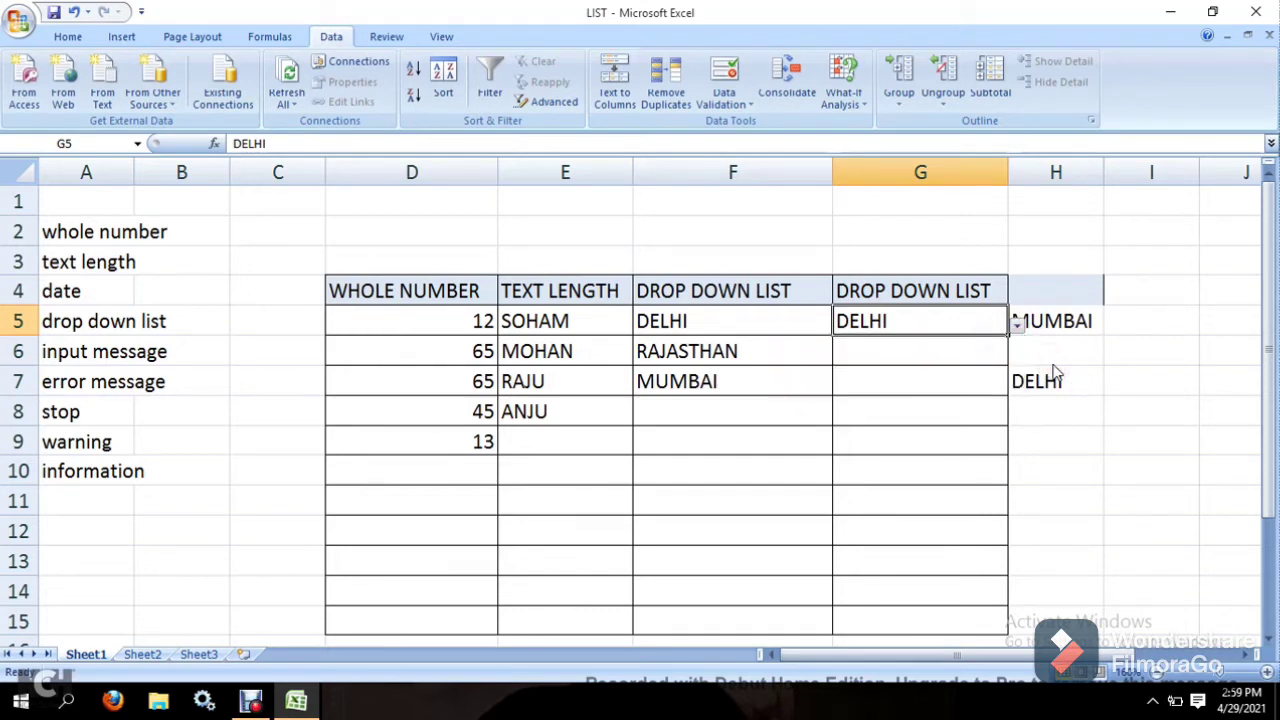
- Clear MUMBAI and DELHI from the helper list in H5:H7
left_click(1097, 321)
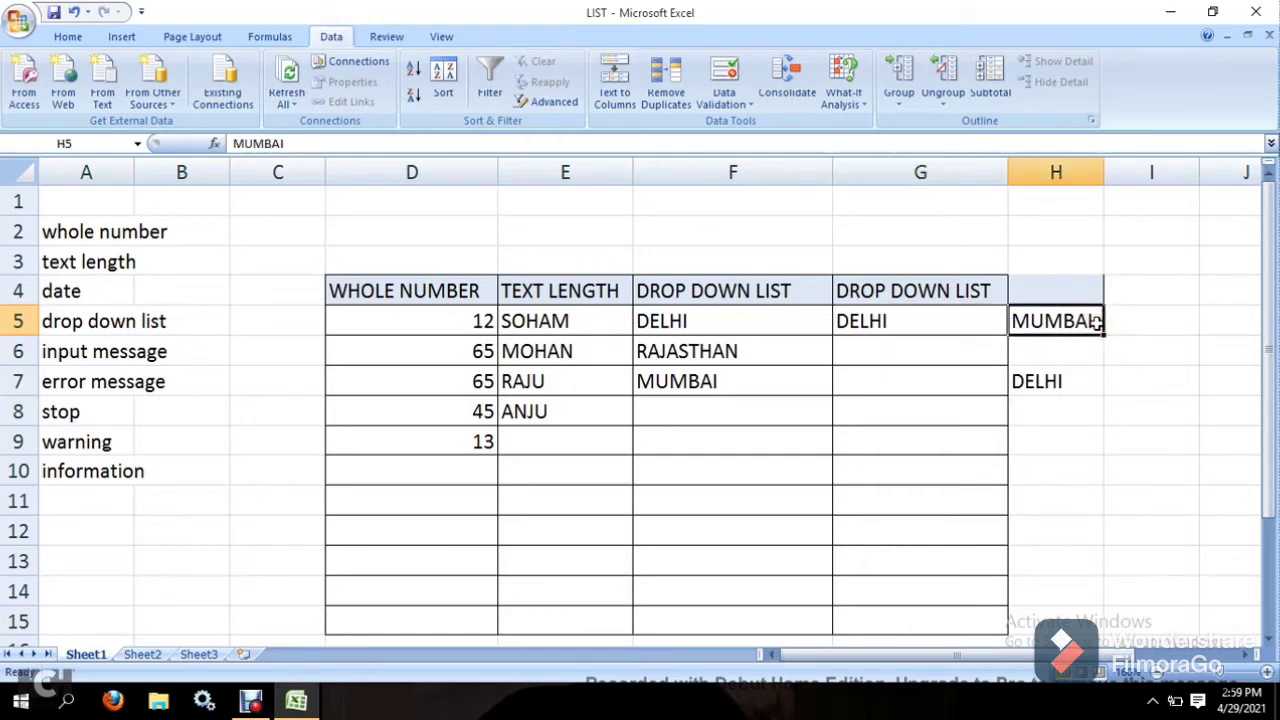
key("shift+Down")
key("shift+Down")
key("BackSpace")
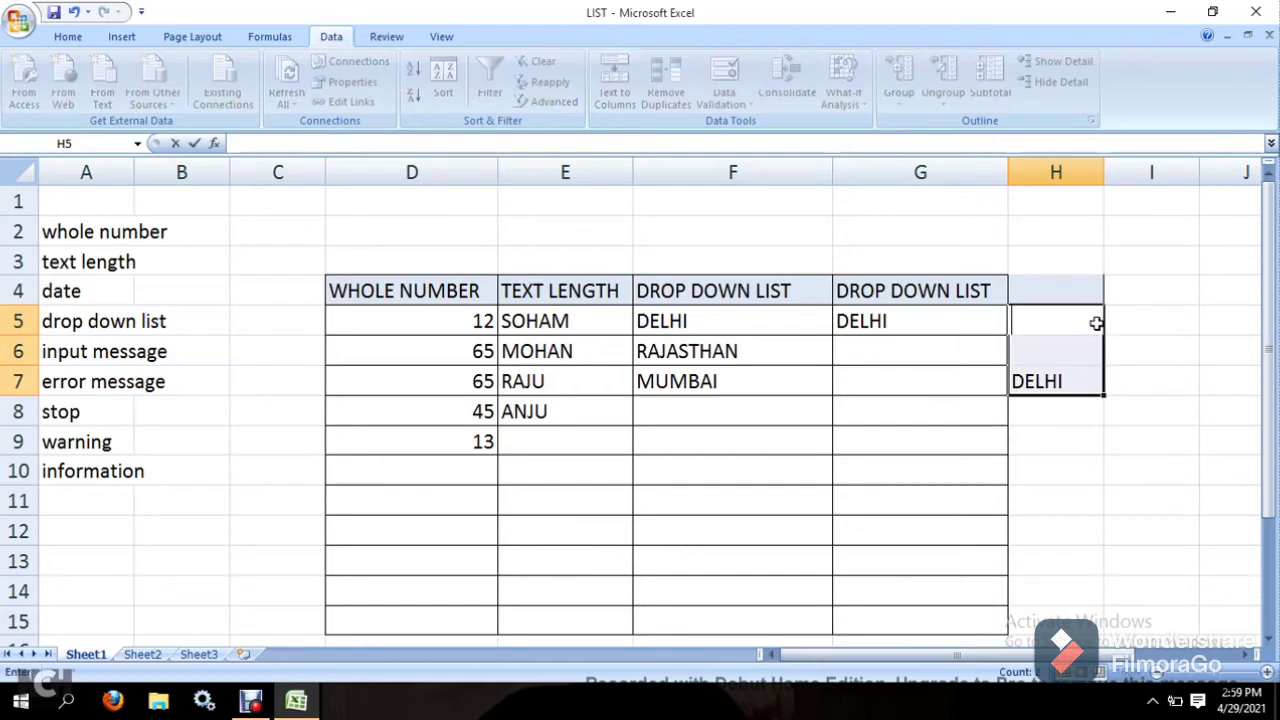
key("Down")
key("Down")
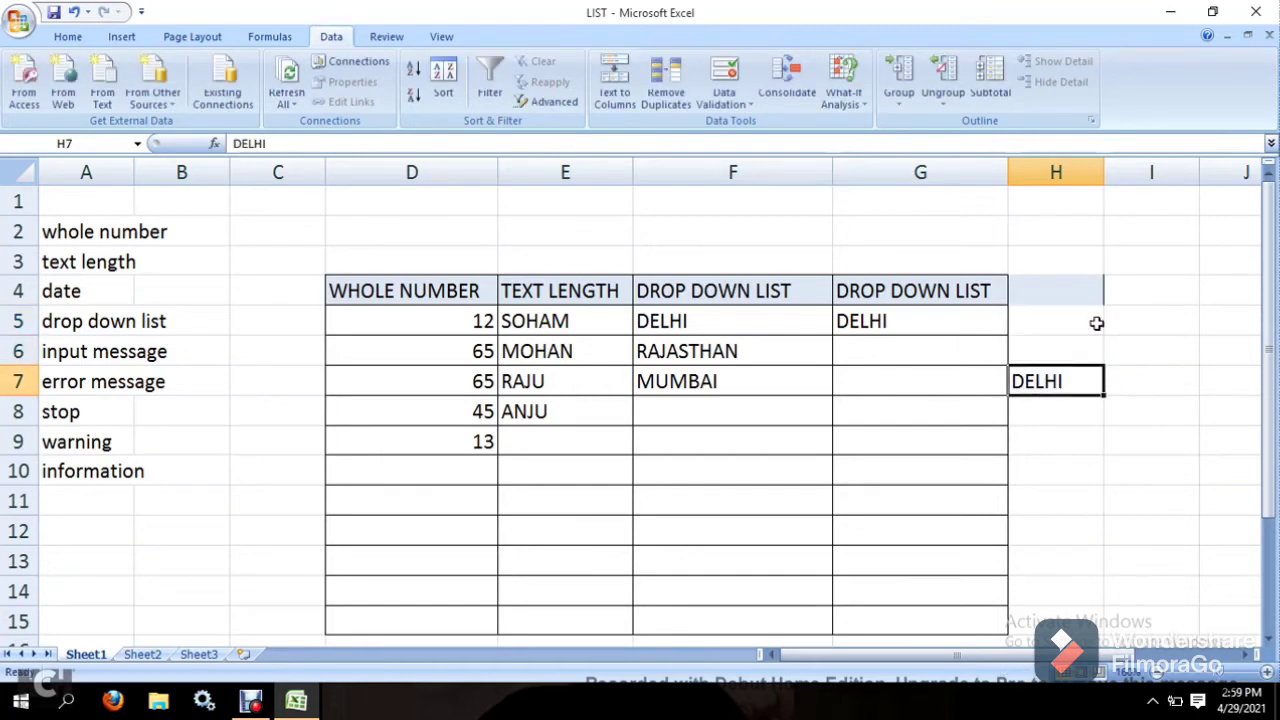
key("Delete")
left_click(896, 380)
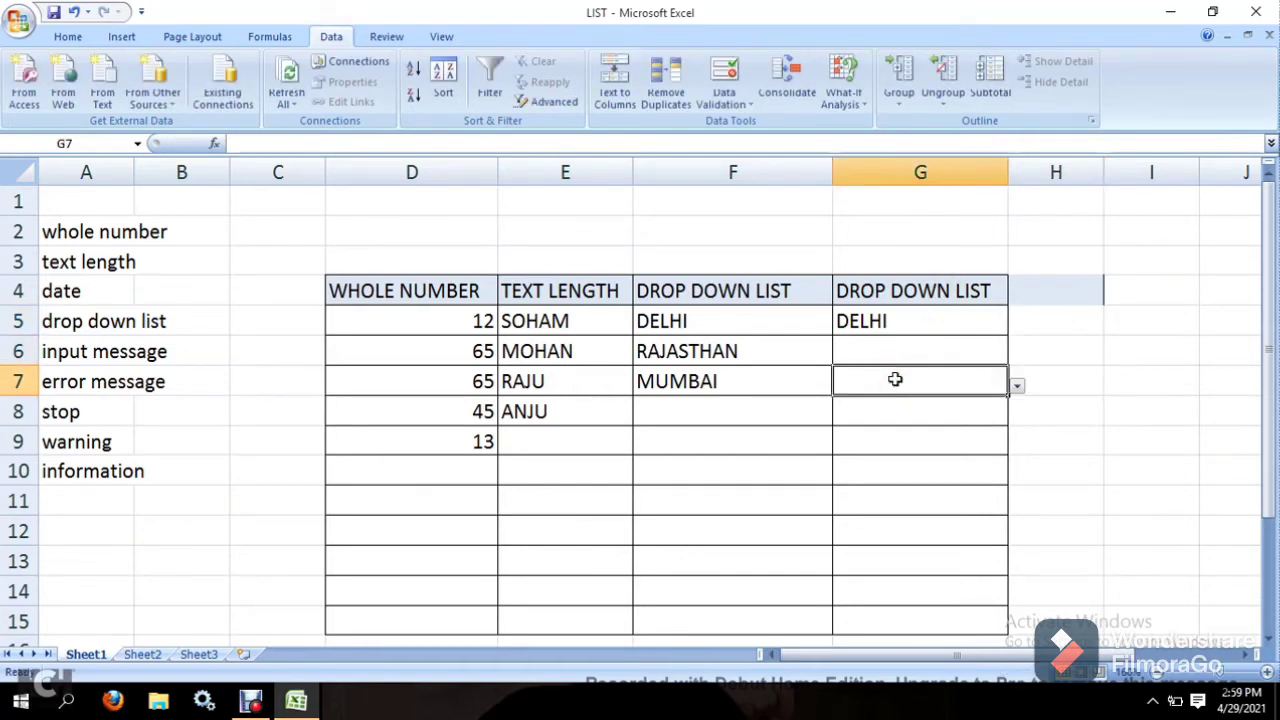
left_click(645, 372)
- Select the WHOLE NUMBER cells D4:D15 and title their Stop error alert NOT VALID
left_click_drag(416, 296, 426, 613)
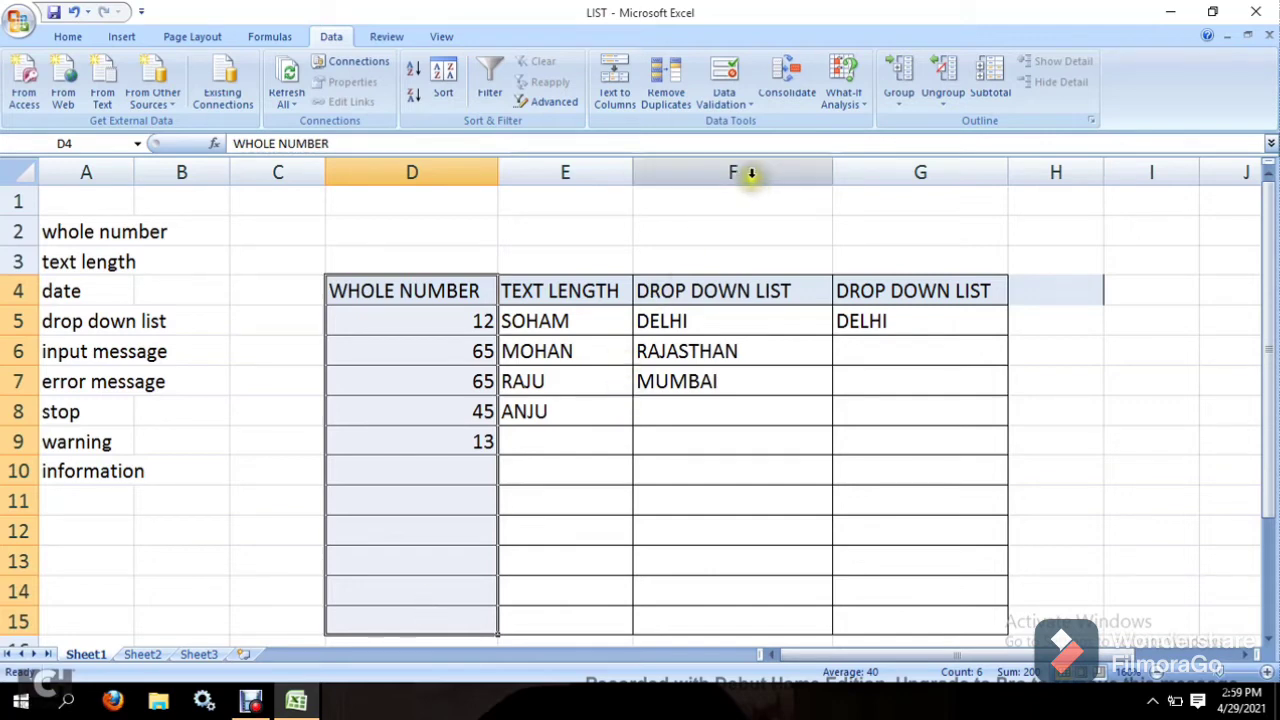
left_click(733, 103)
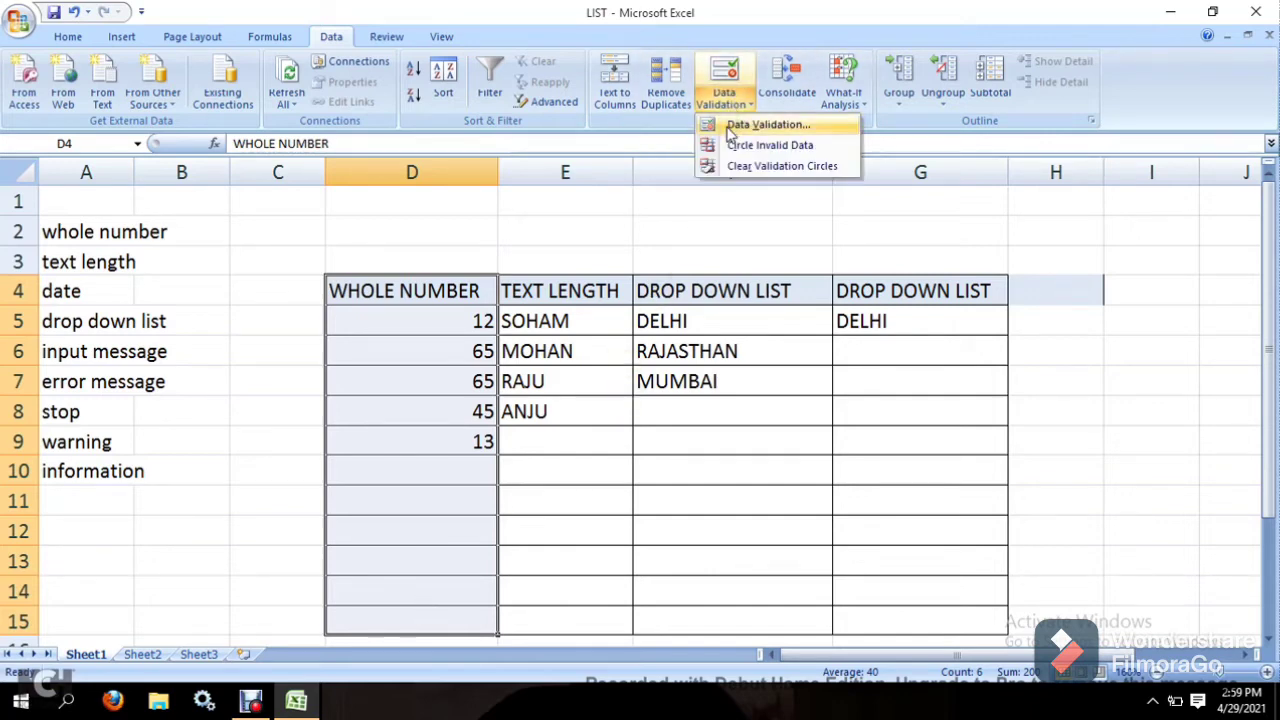
left_click(740, 125)
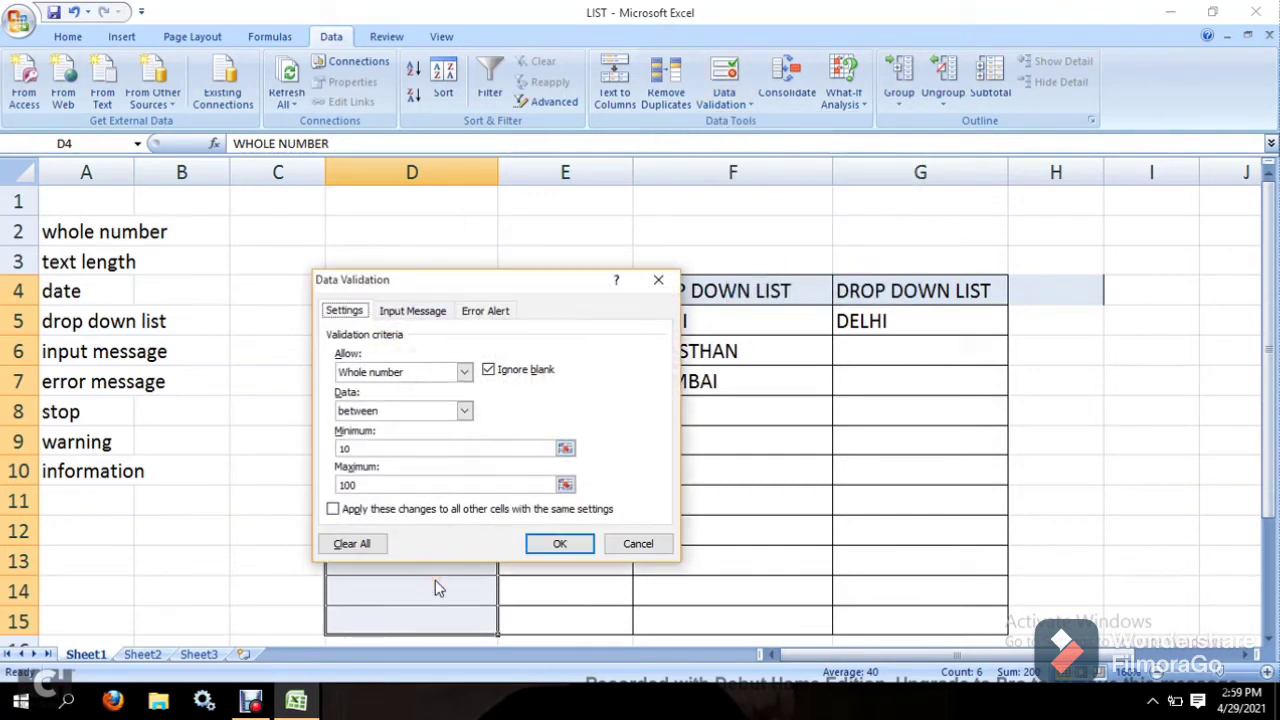
left_click(490, 312)
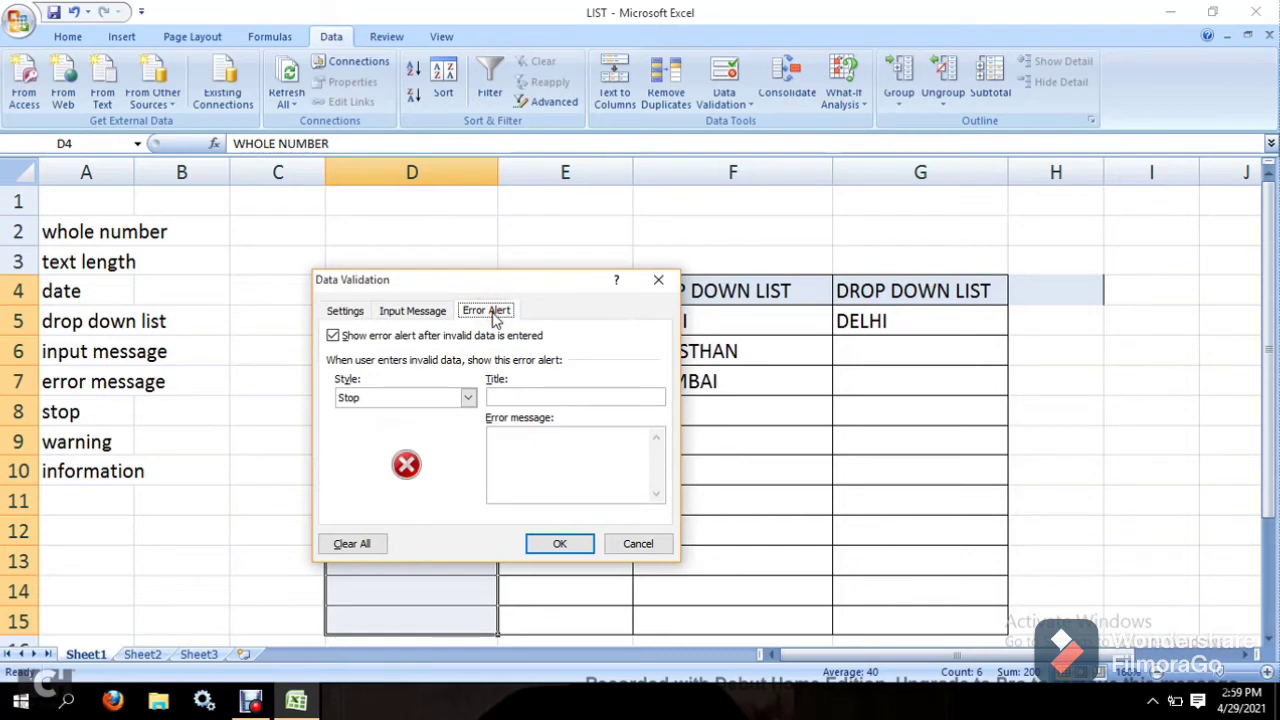
left_click(497, 398)
type("NO")
type("T")
type(" V")
type("AK")
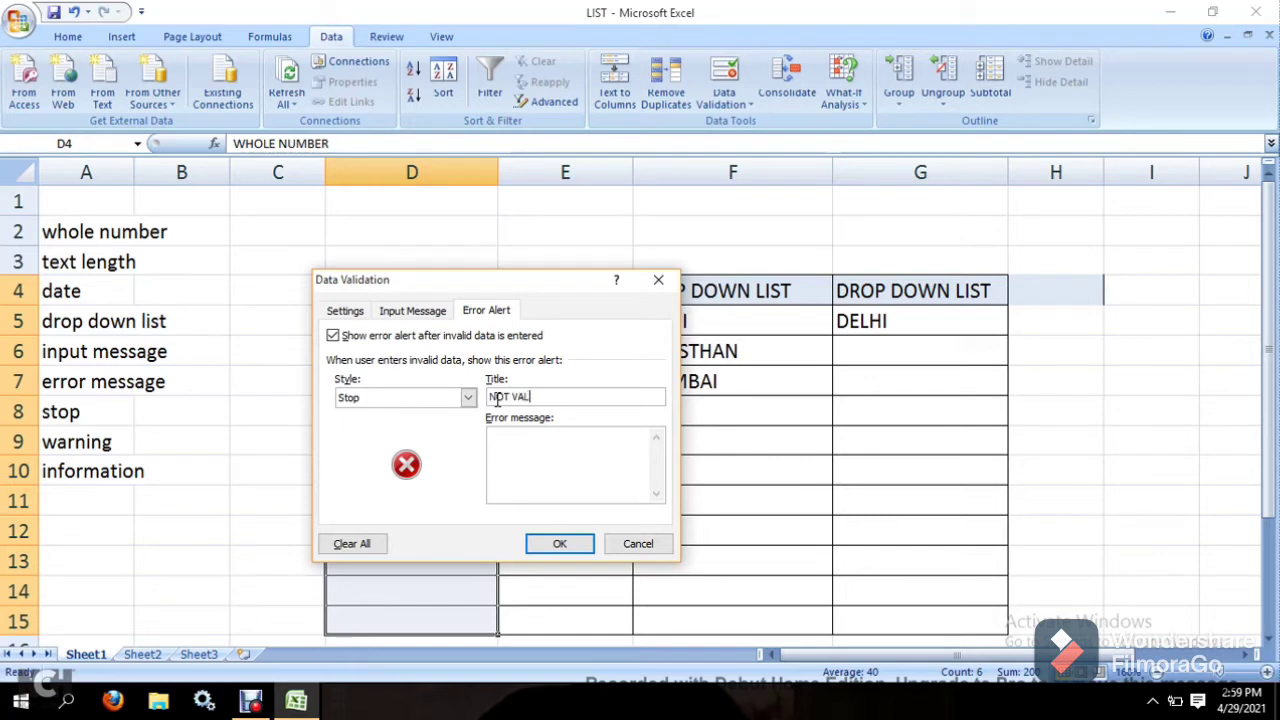
- Add the alert message 'PLEASE ENTERD NUMBERS BETWEEN 10 TO 100' and confirm the rule
left_click(509, 436)
type("AS")
type("ENT")
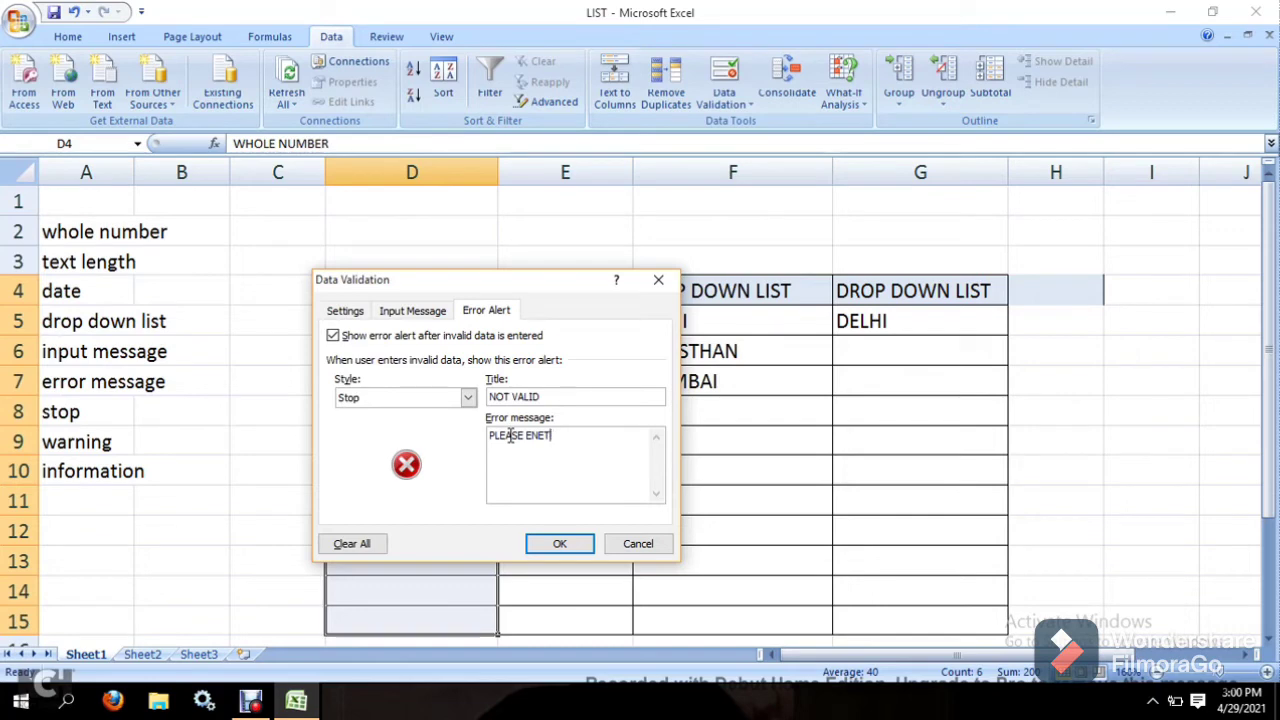
type("ER")
key("BackSpace")
type("MBERS ")
type("BETWEEN ")
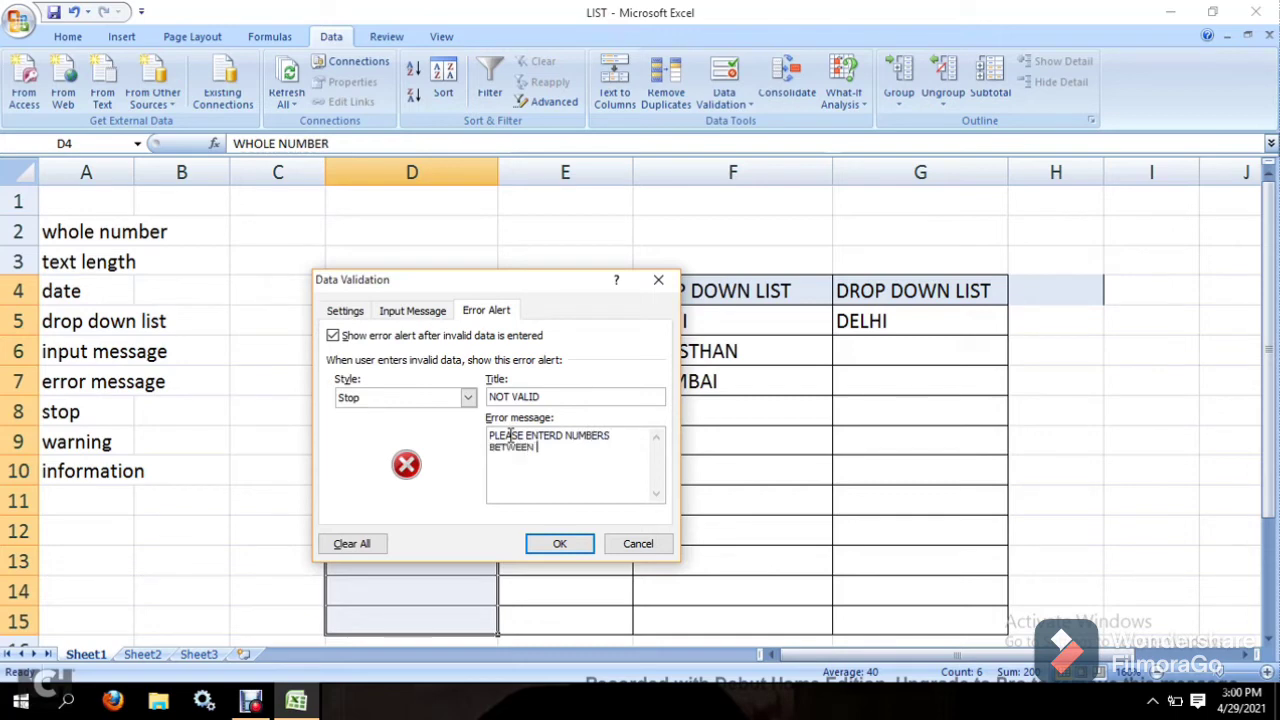
type("10 TO 100")
left_click(571, 541)
left_click(470, 362)
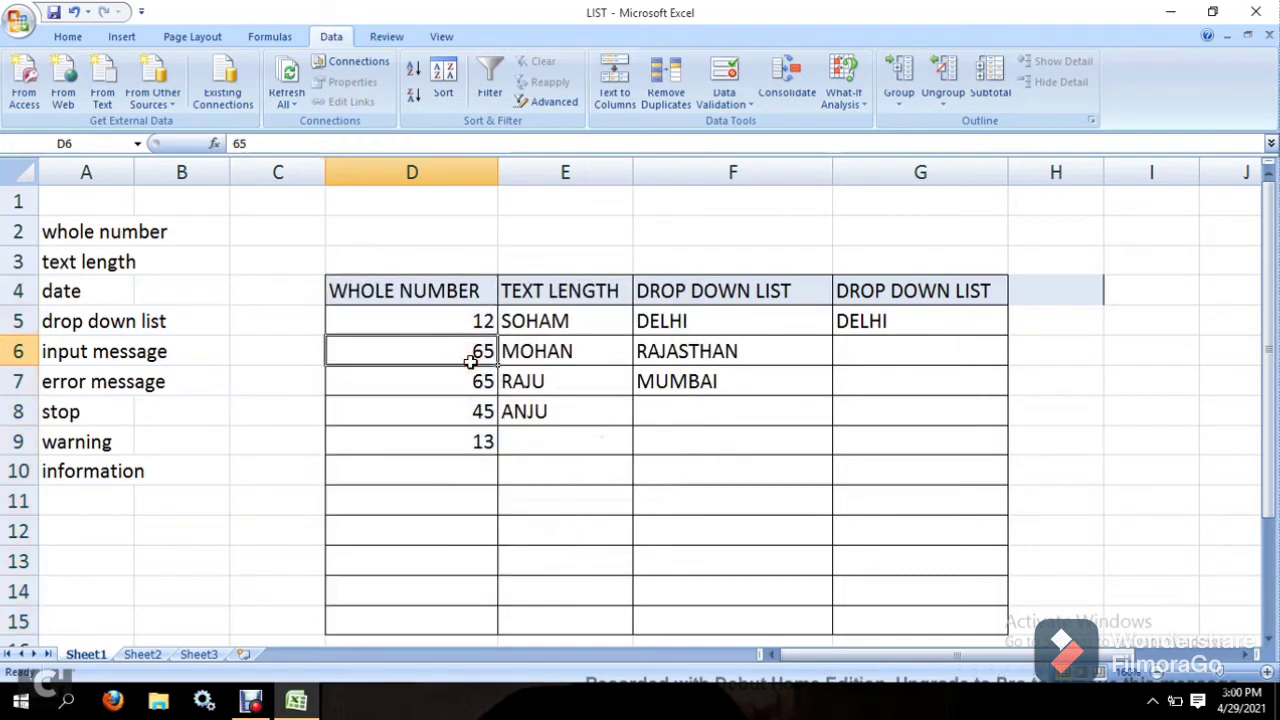
type("56+")
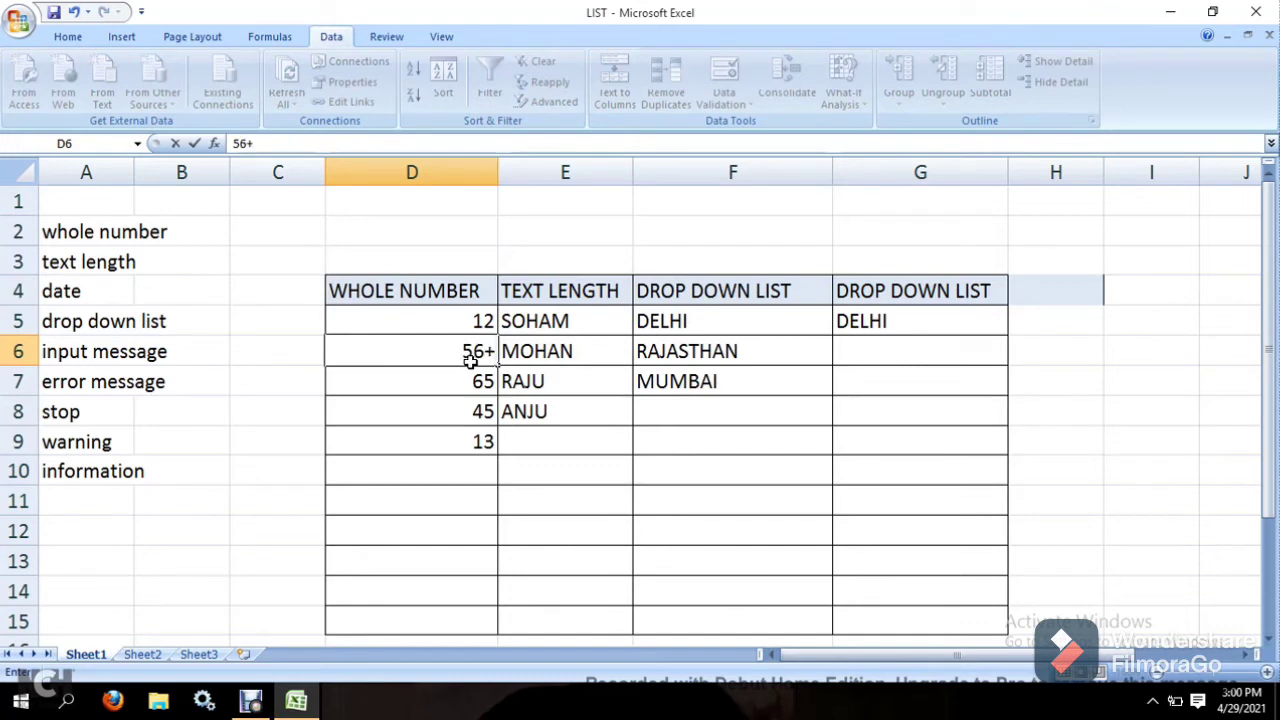
key("BackSpace")
type("0")
key("Return")
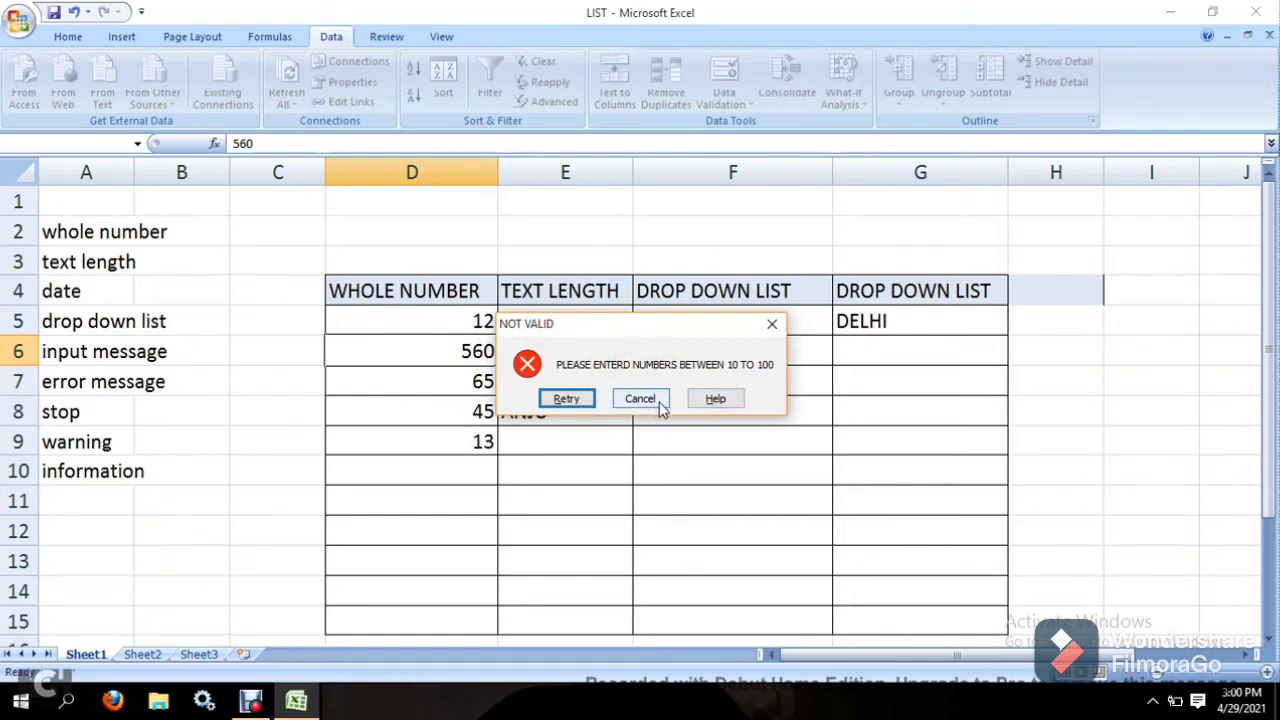
left_click(645, 398)
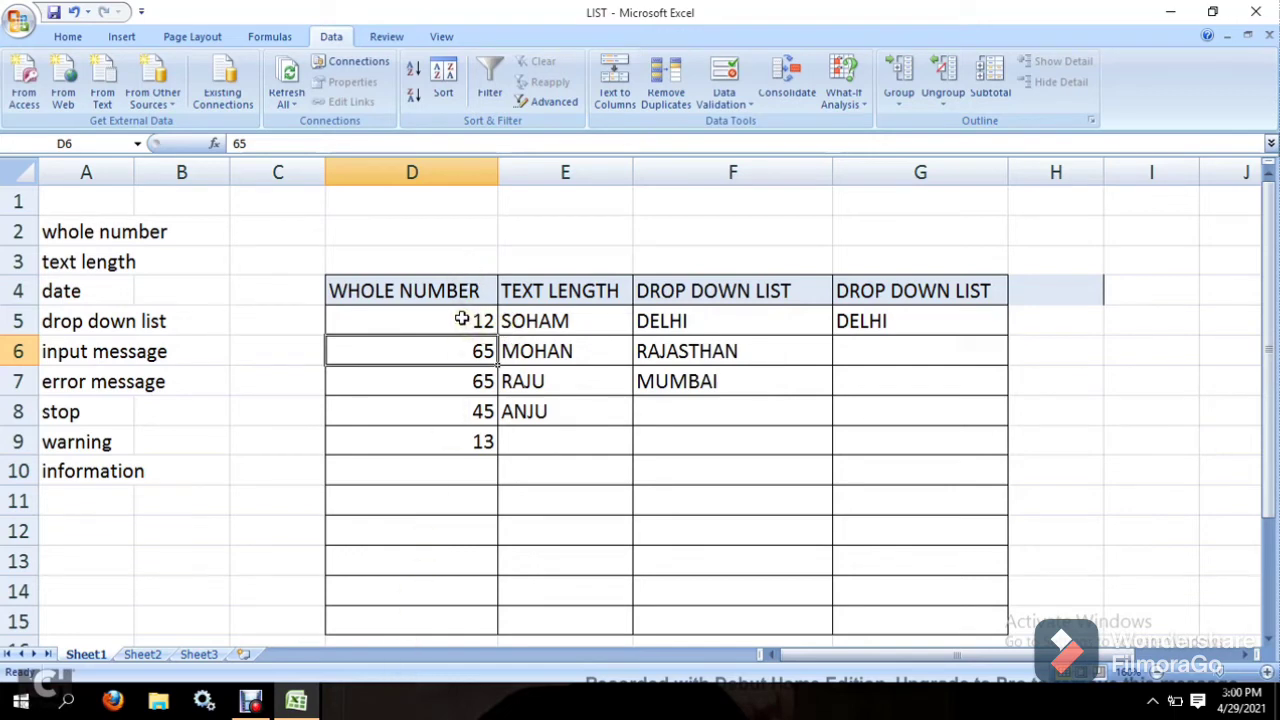
- Select TEXT LENGTH cells E5 down and draft input message INFORMATIN: PLEASE TYPE ONLY 3 TO 5 CHARACTER
left_click_drag(461, 319, 471, 610)
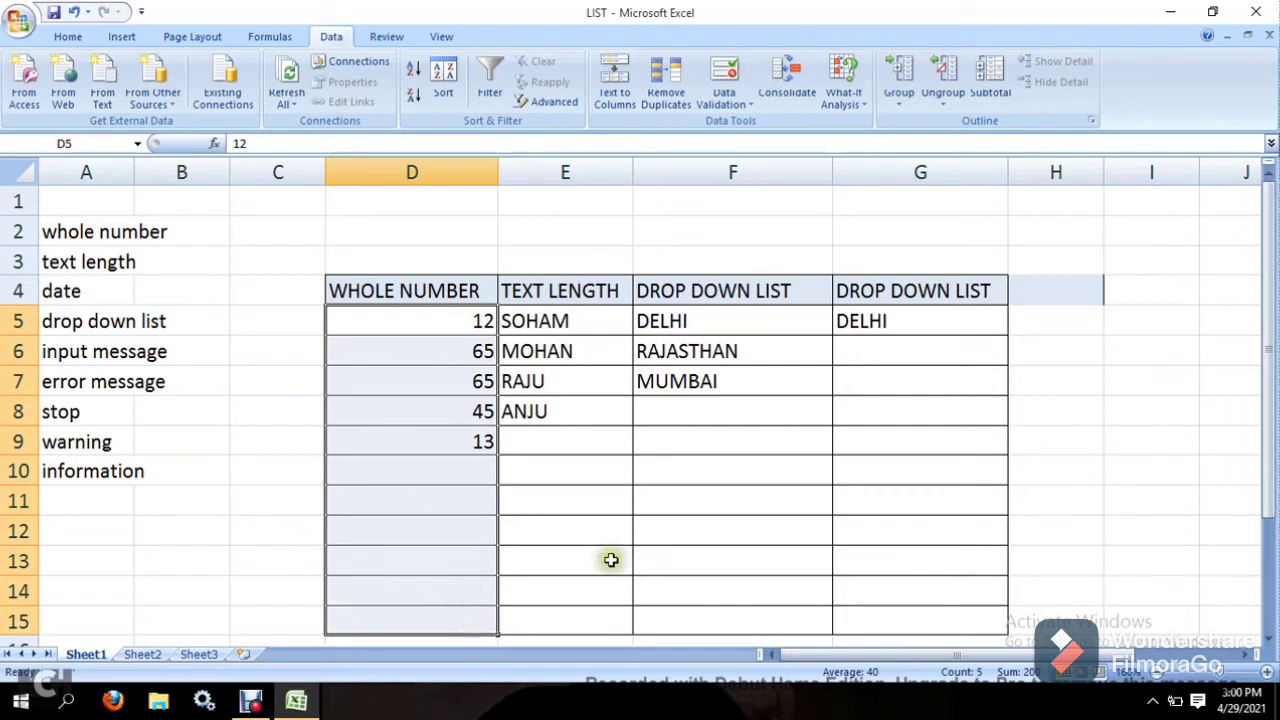
left_click(698, 510)
left_click_drag(588, 318, 569, 612)
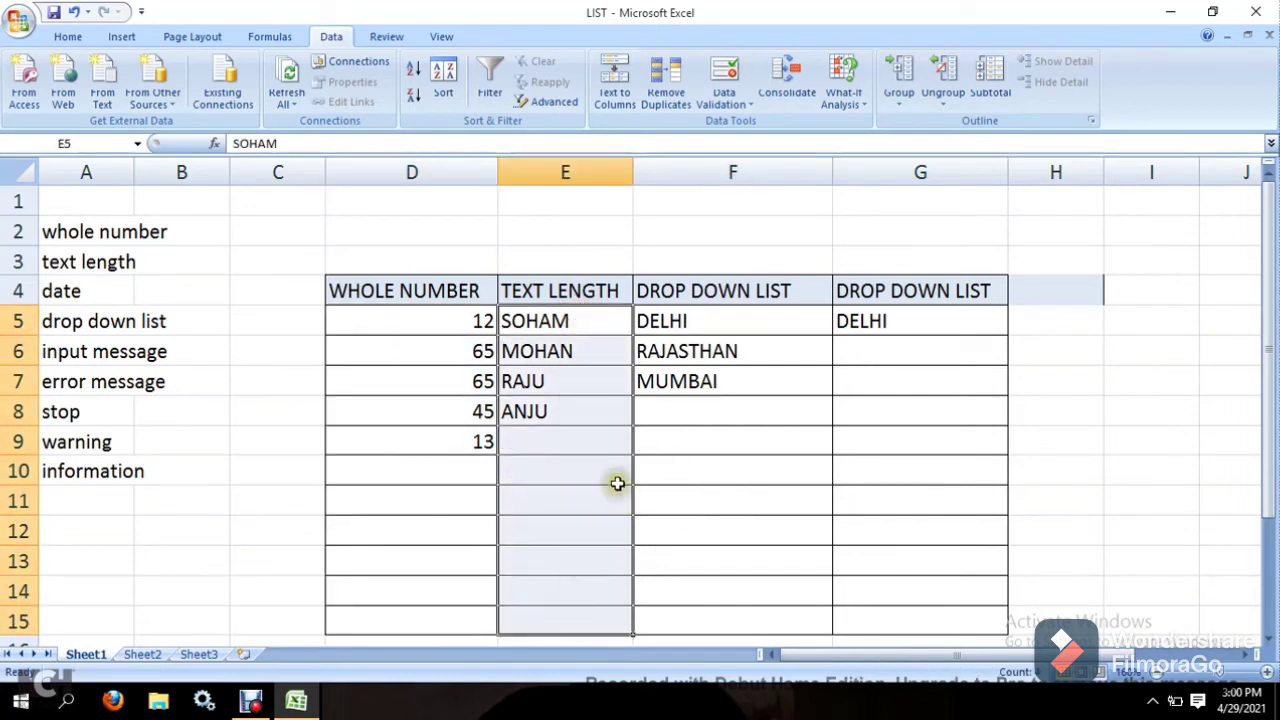
left_click(738, 104)
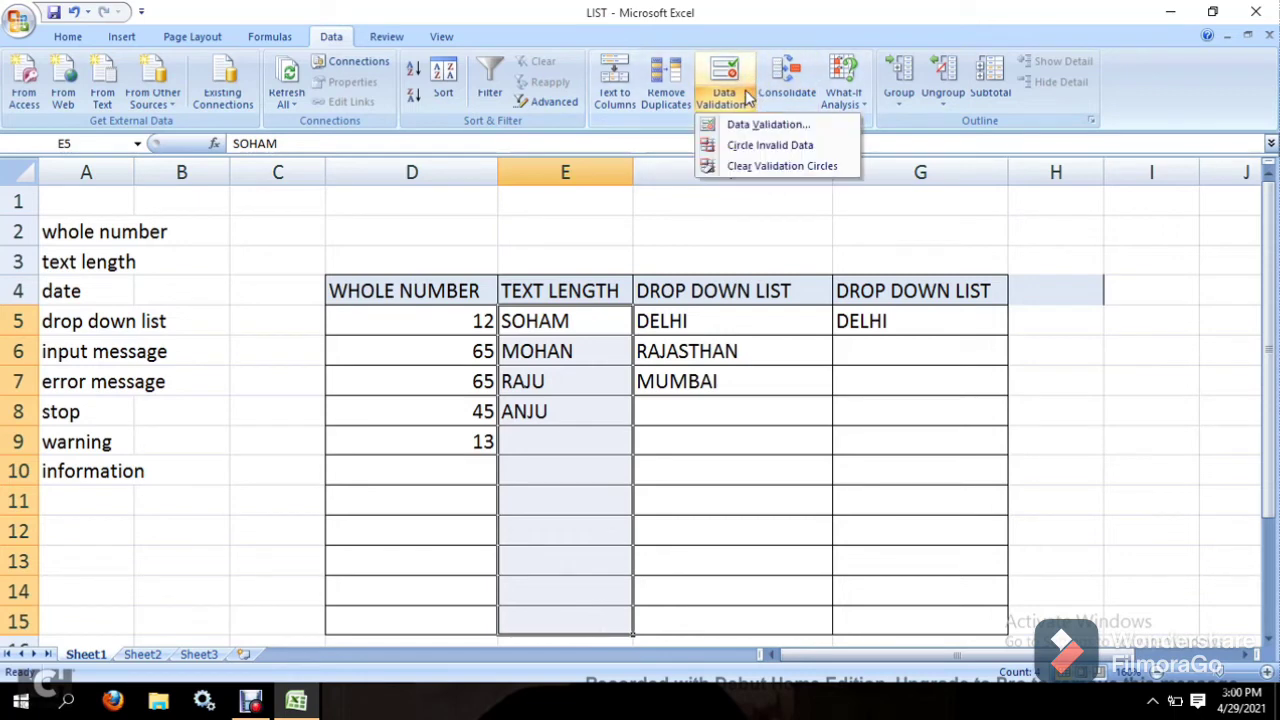
mouse_move(768, 125)
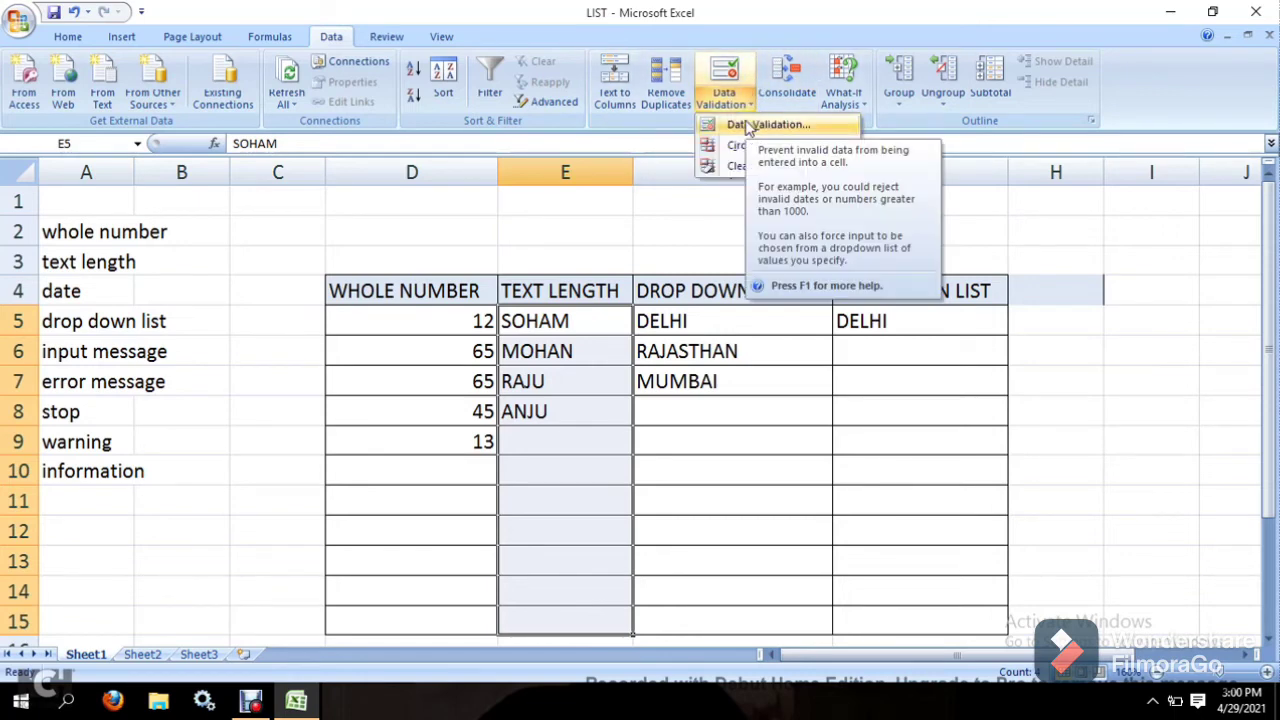
left_click(748, 125)
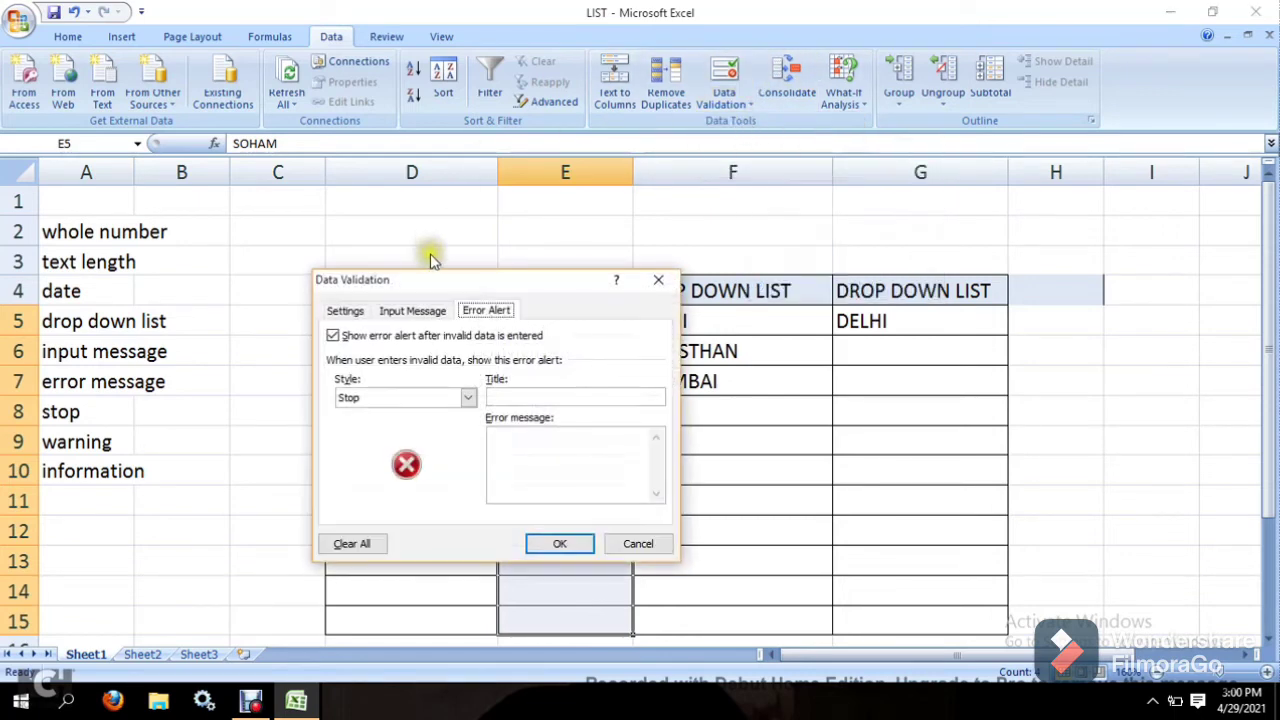
left_click(415, 311)
left_click(401, 396)
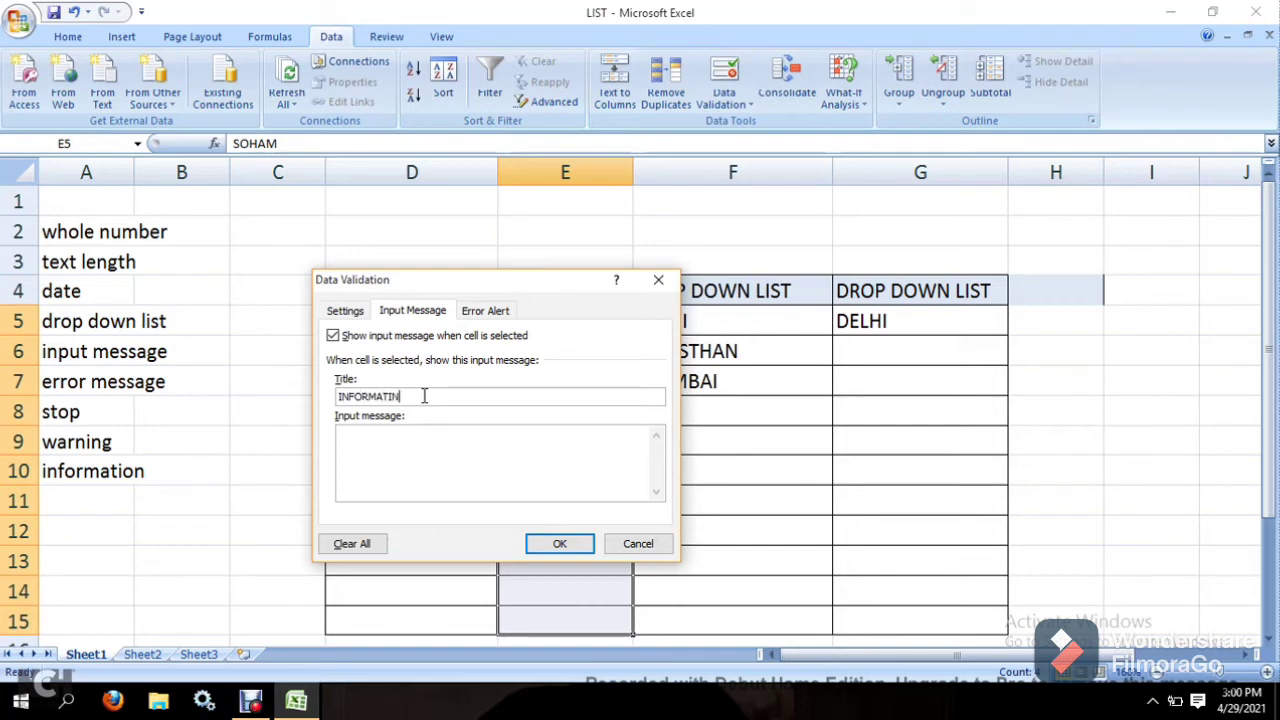
left_click(424, 450)
type("PLEASE TYPE ONLY 3 TO 5 CHARACTER")
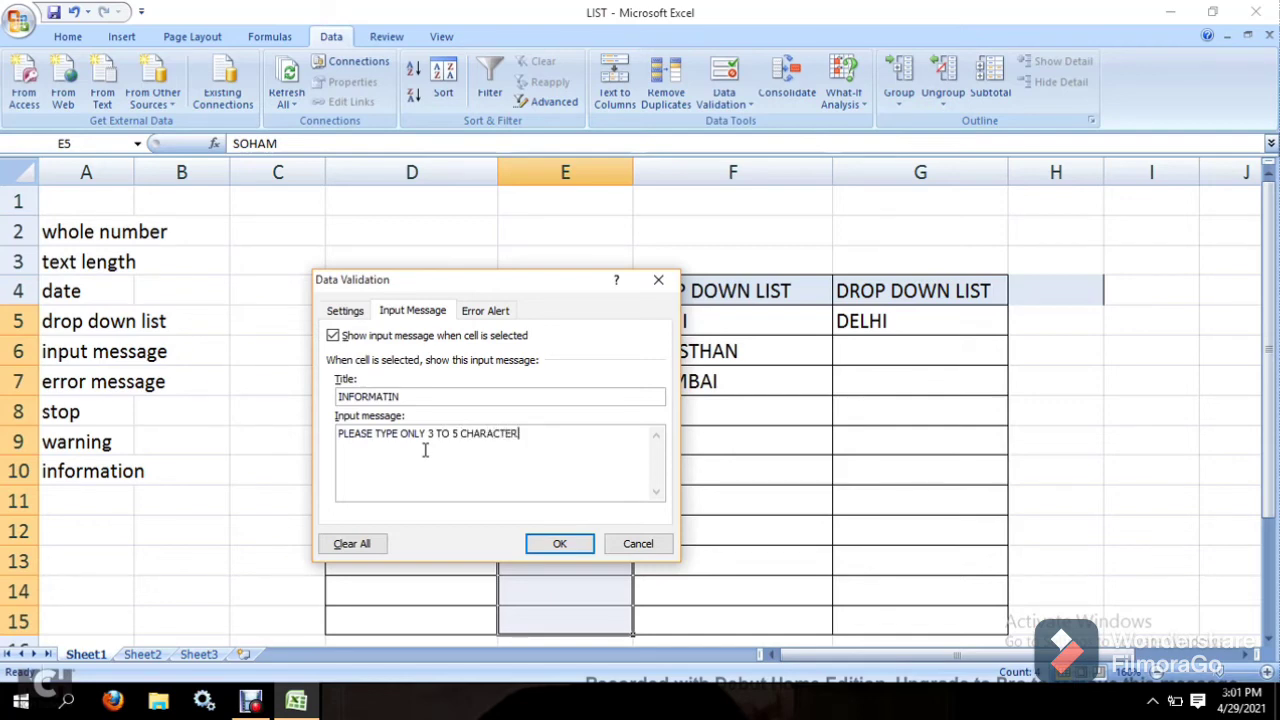
- Confirm the input message and check it appears on the ANJU, RAJU, MOHAN and SOHAM cells
left_click(558, 550)
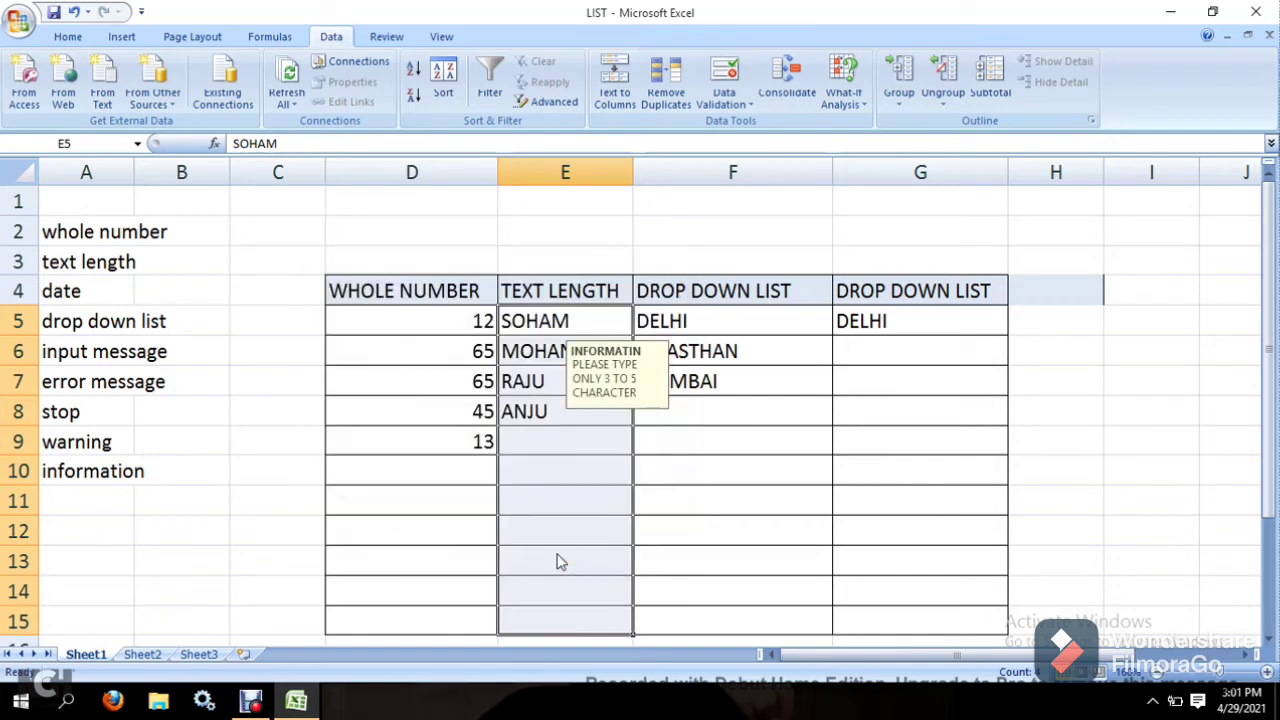
left_click(557, 466)
left_click(553, 408)
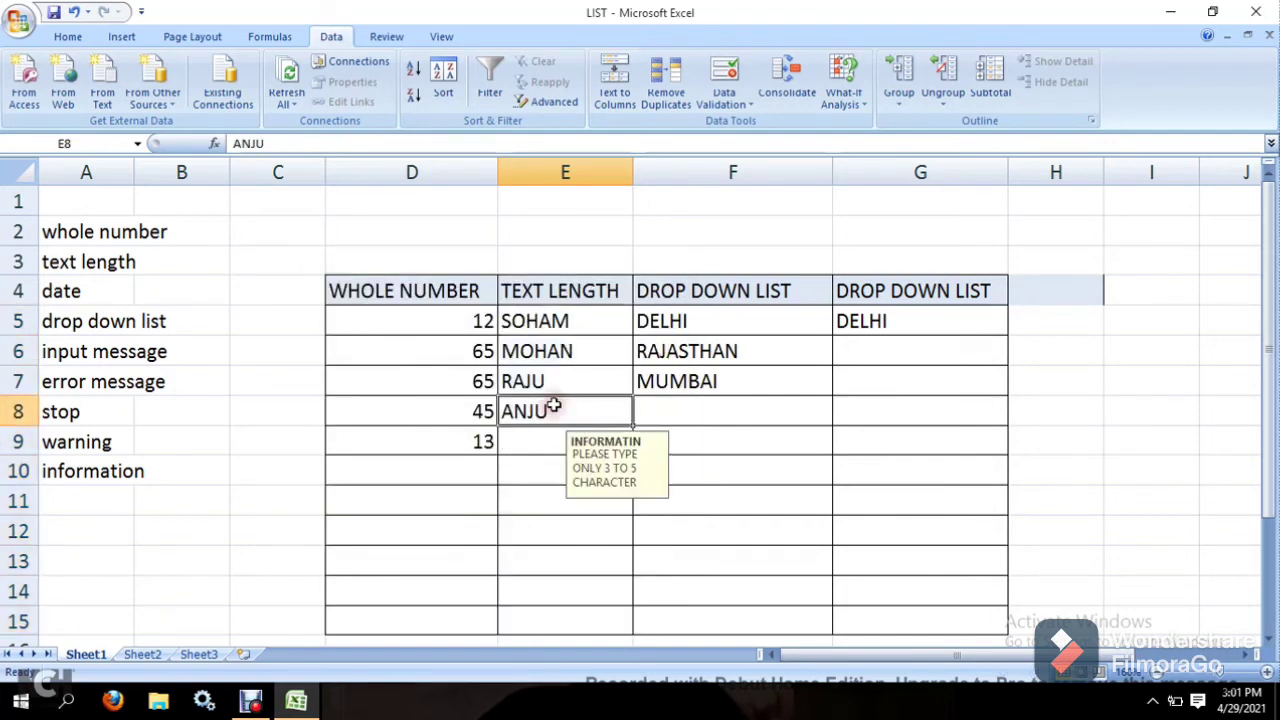
left_click(558, 390)
left_click(557, 355)
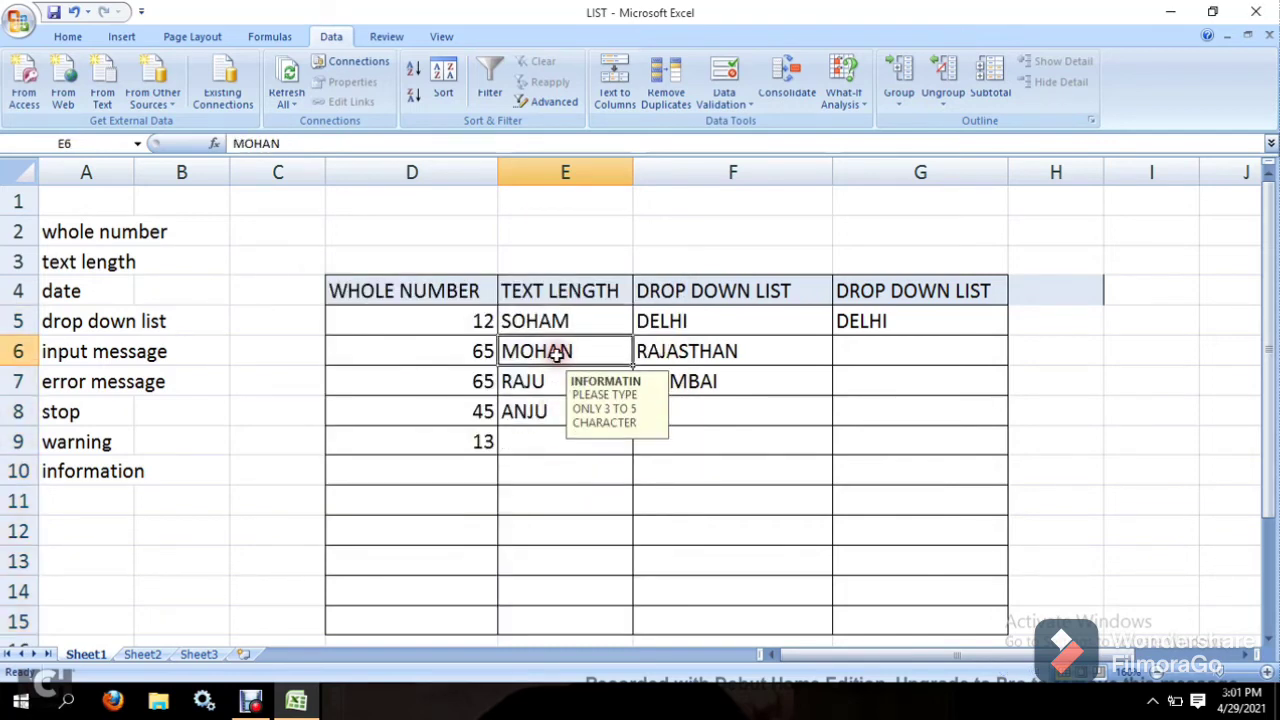
left_click(576, 320)
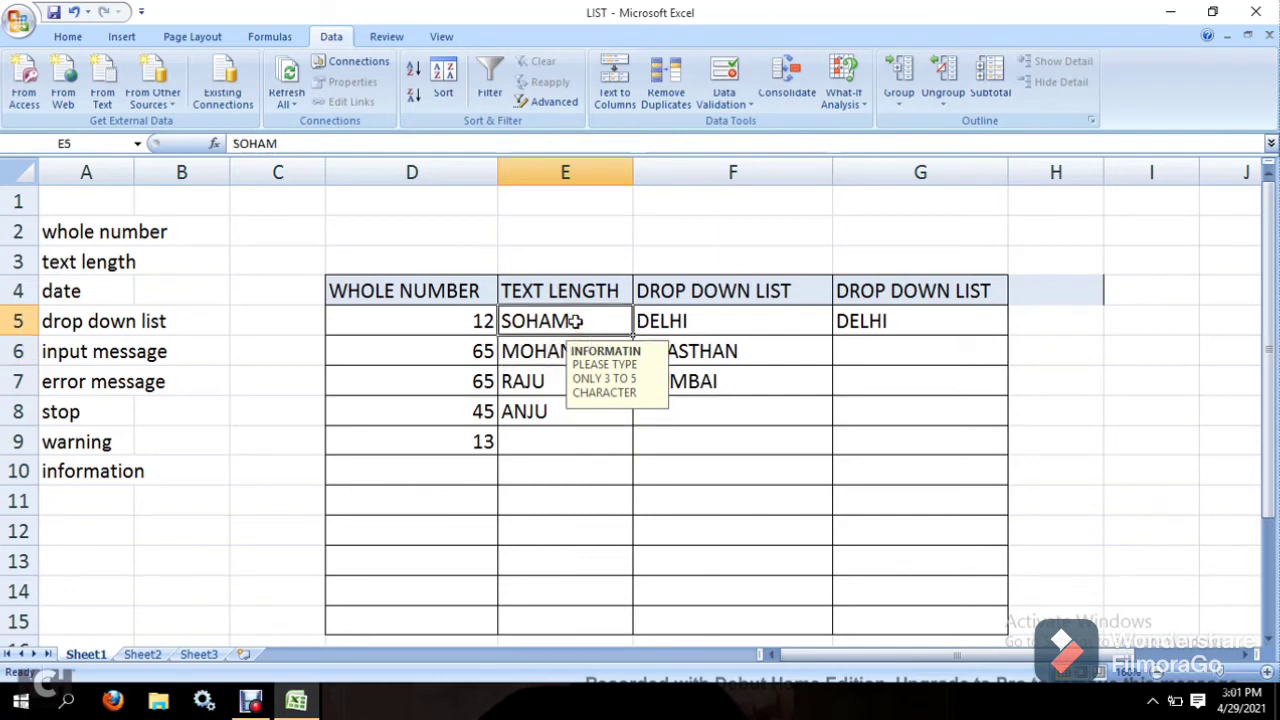
left_click(554, 408)
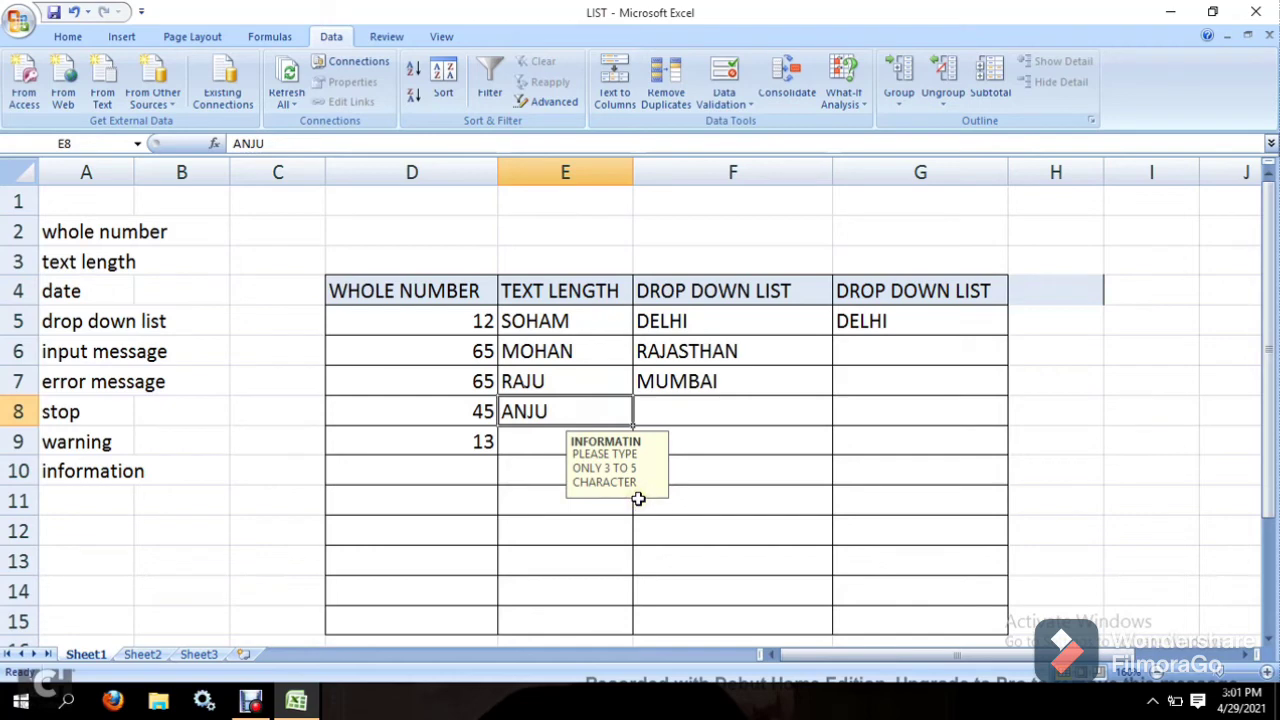
- Confirm a WHOLE NUMBER cell shows no message, recheck TEXT LENGTH cells, then select F5:F15
left_click(478, 379)
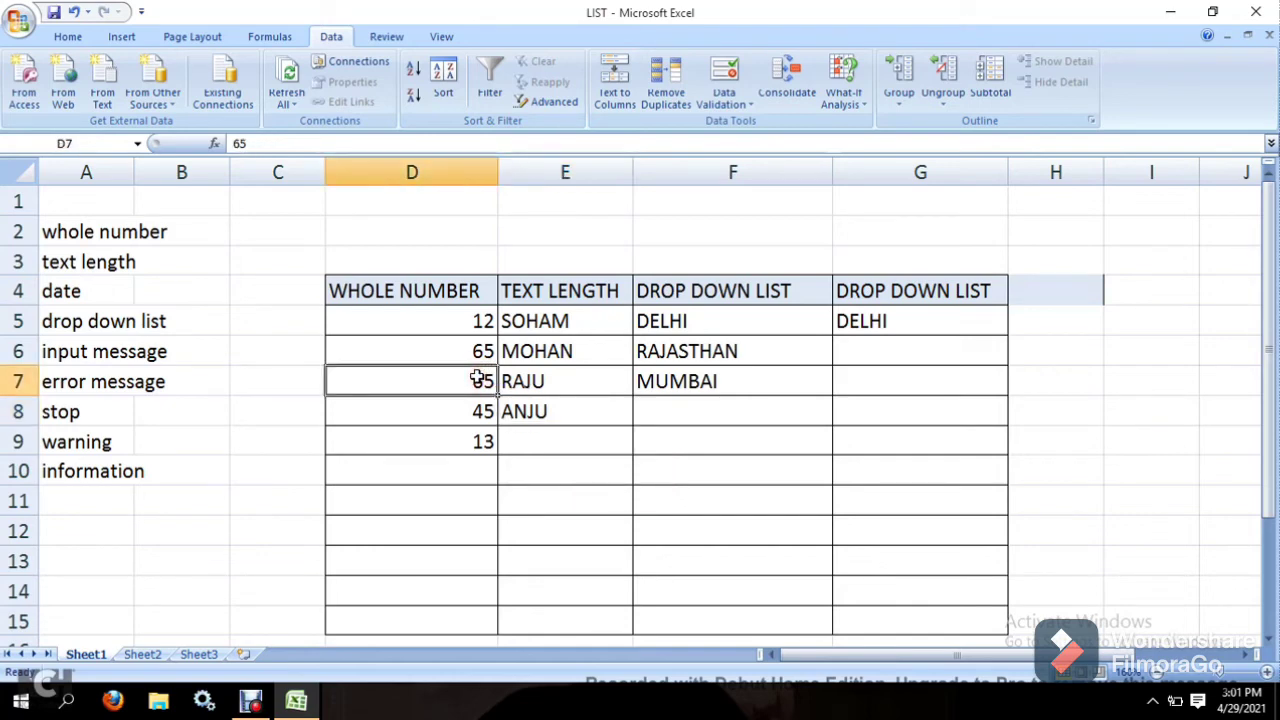
left_click(567, 377)
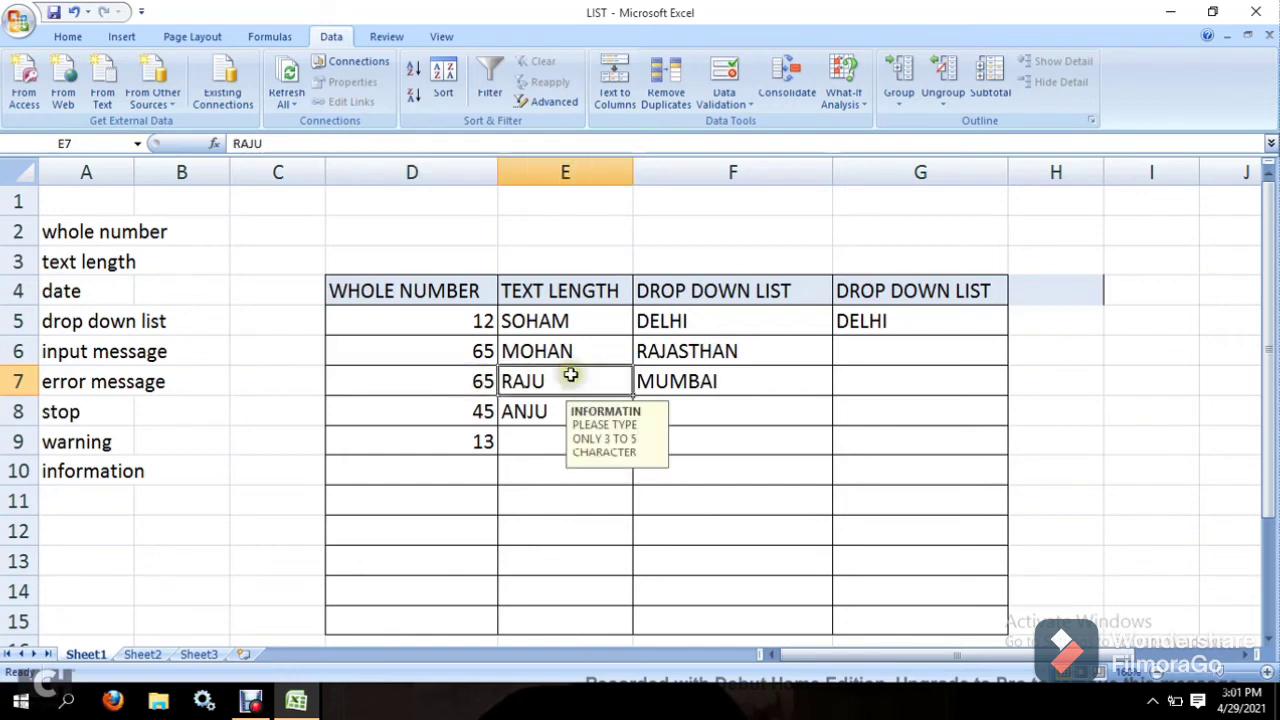
left_click(569, 347)
left_click(537, 319)
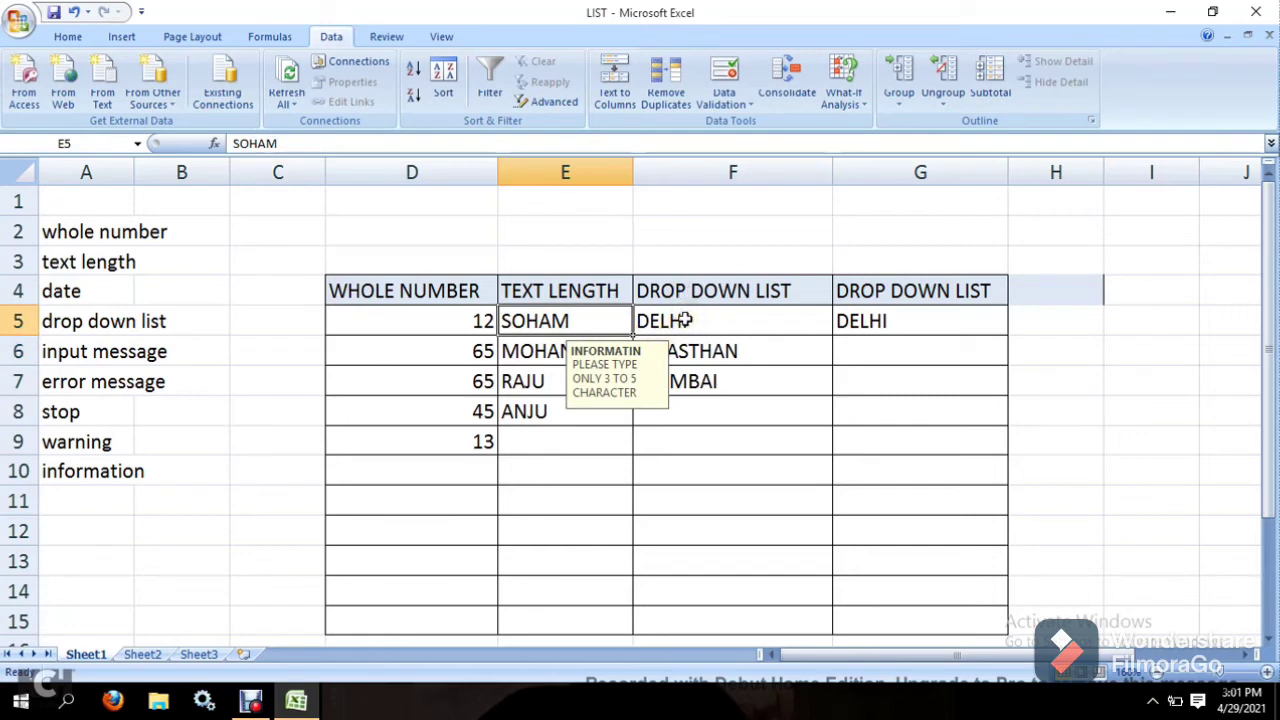
left_click_drag(686, 320, 703, 612)
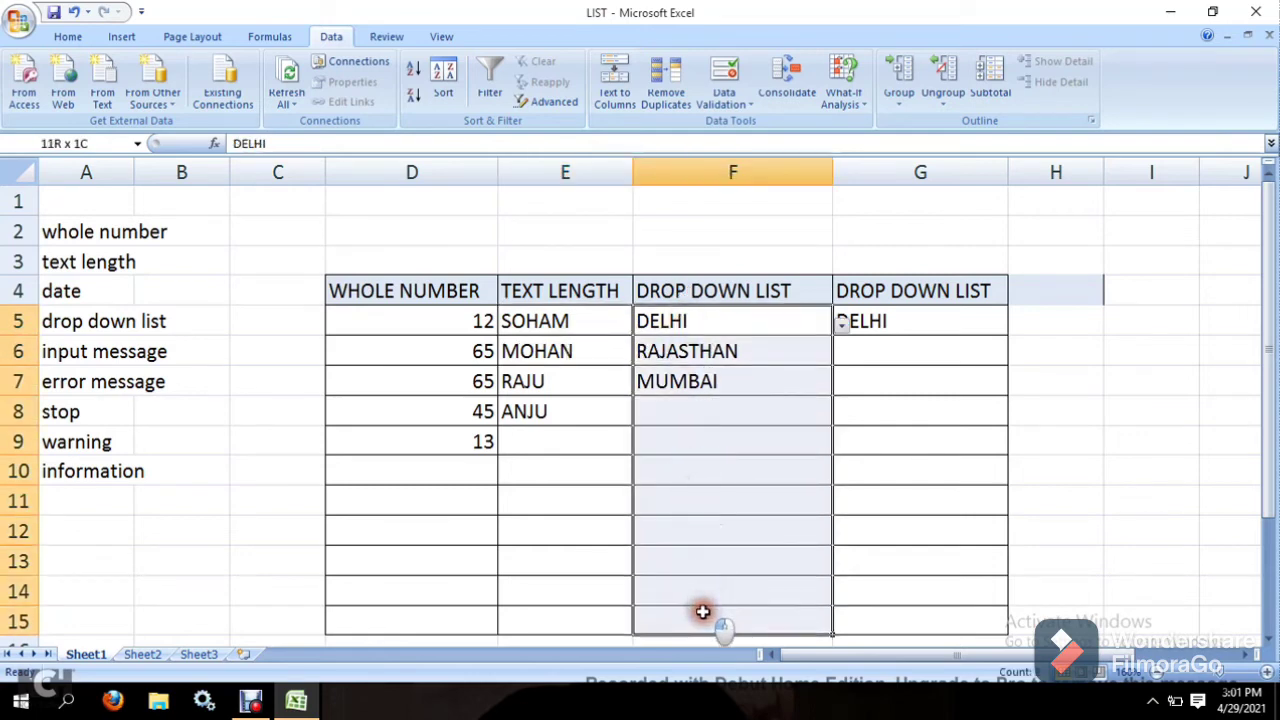
- Cycle the F5:F15 error alert style through Warning and Information, then back to Stop
left_click(745, 100)
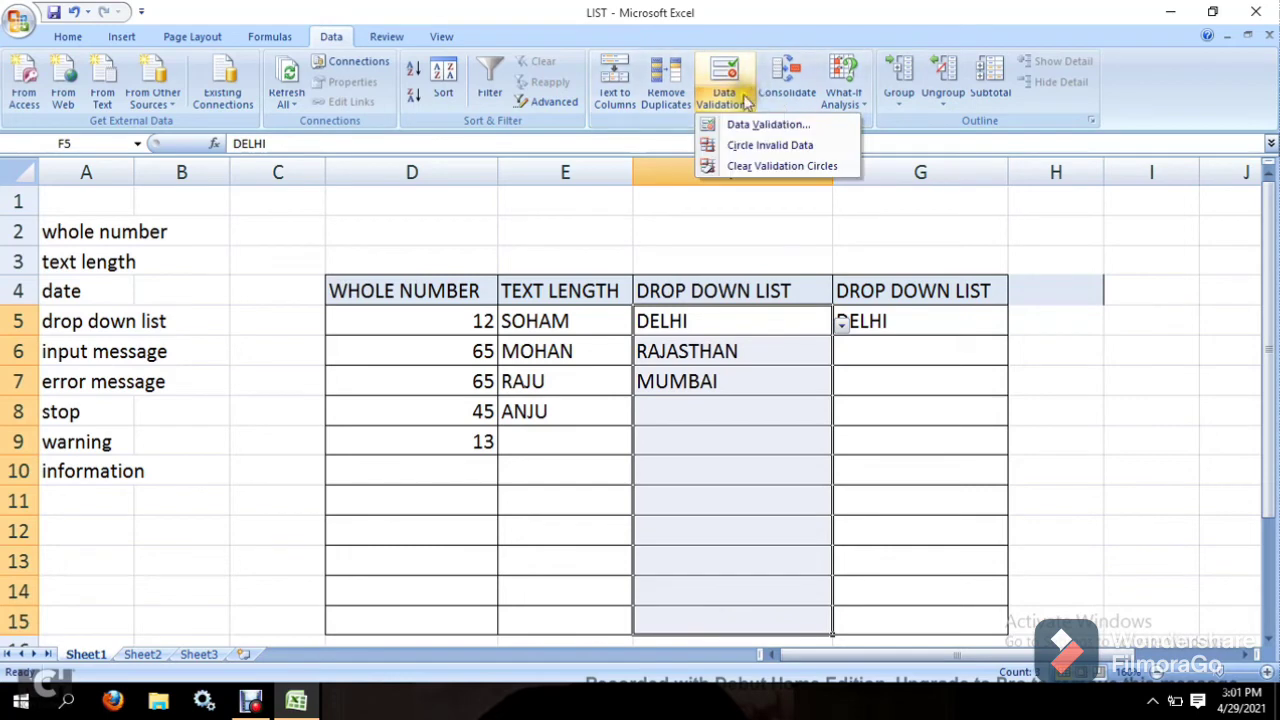
left_click(740, 125)
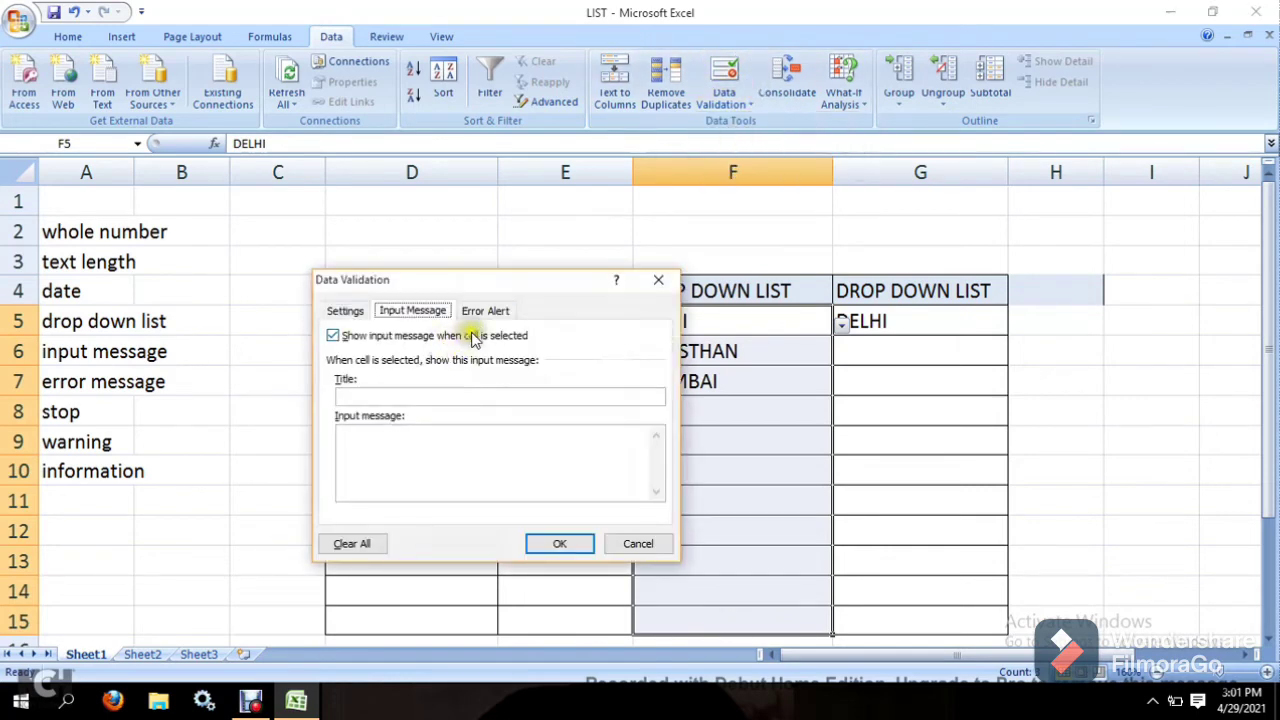
left_click(486, 311)
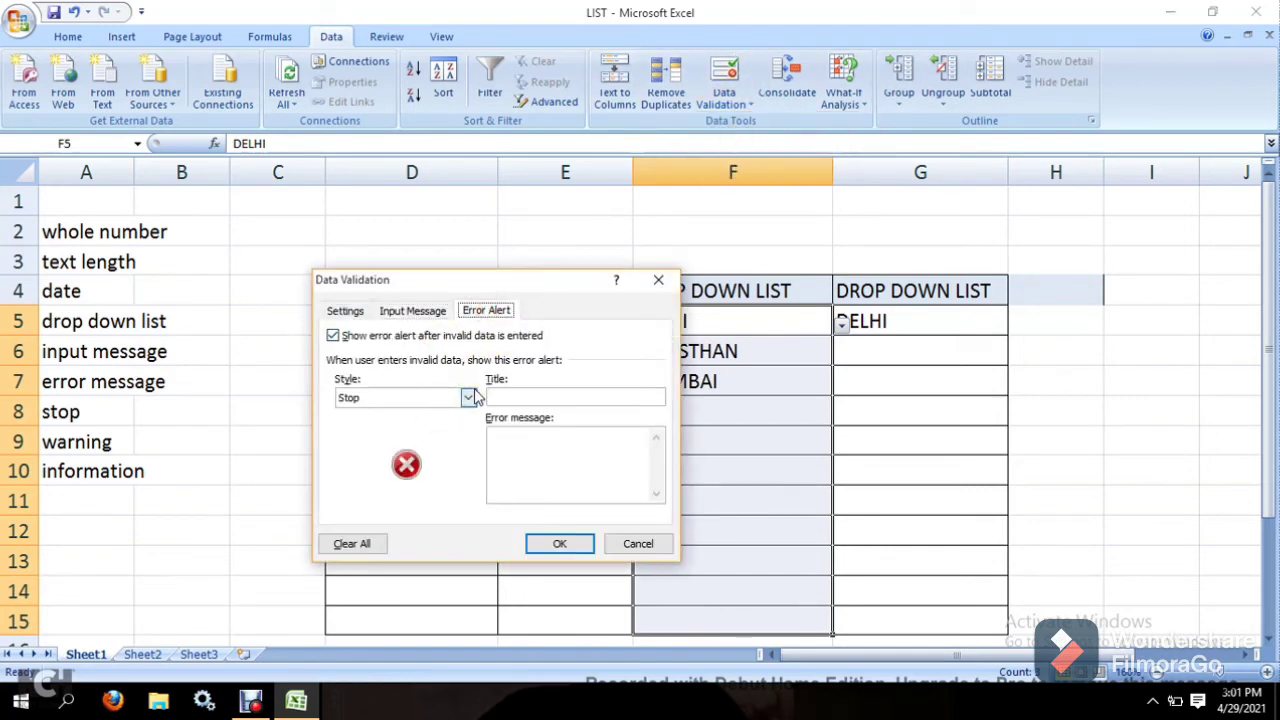
left_click(468, 397)
left_click(458, 424)
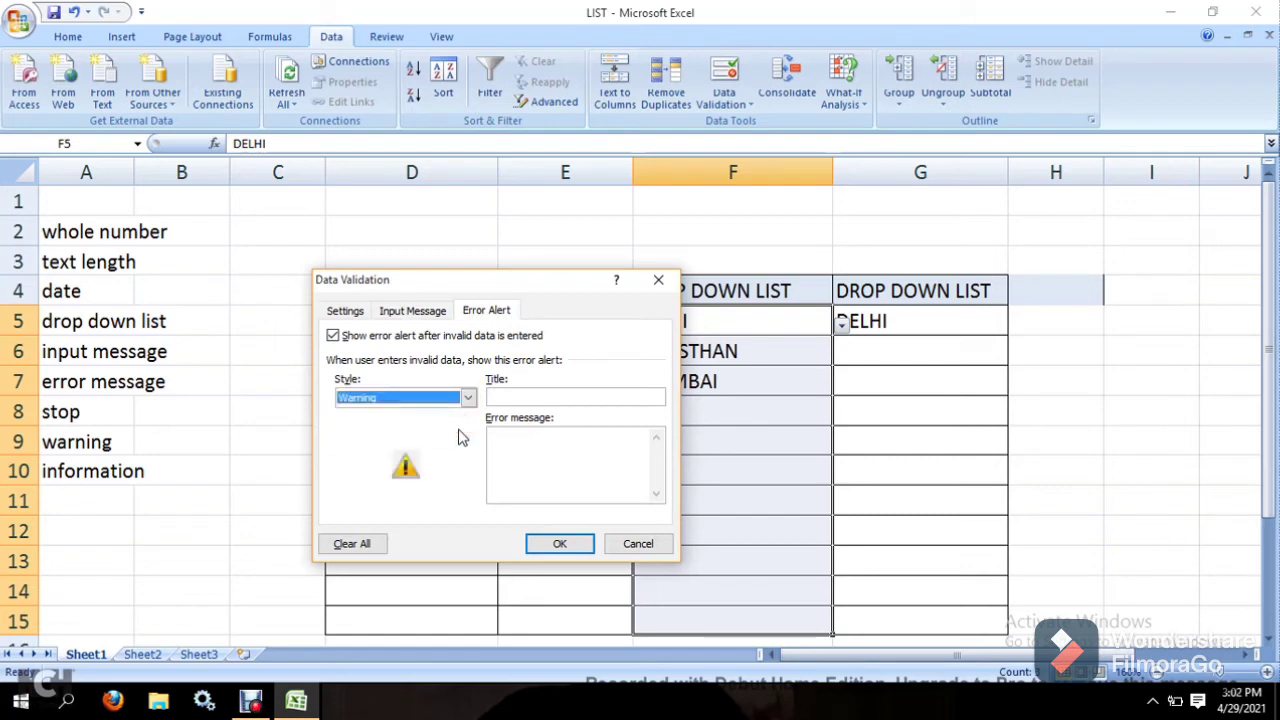
left_click(468, 397)
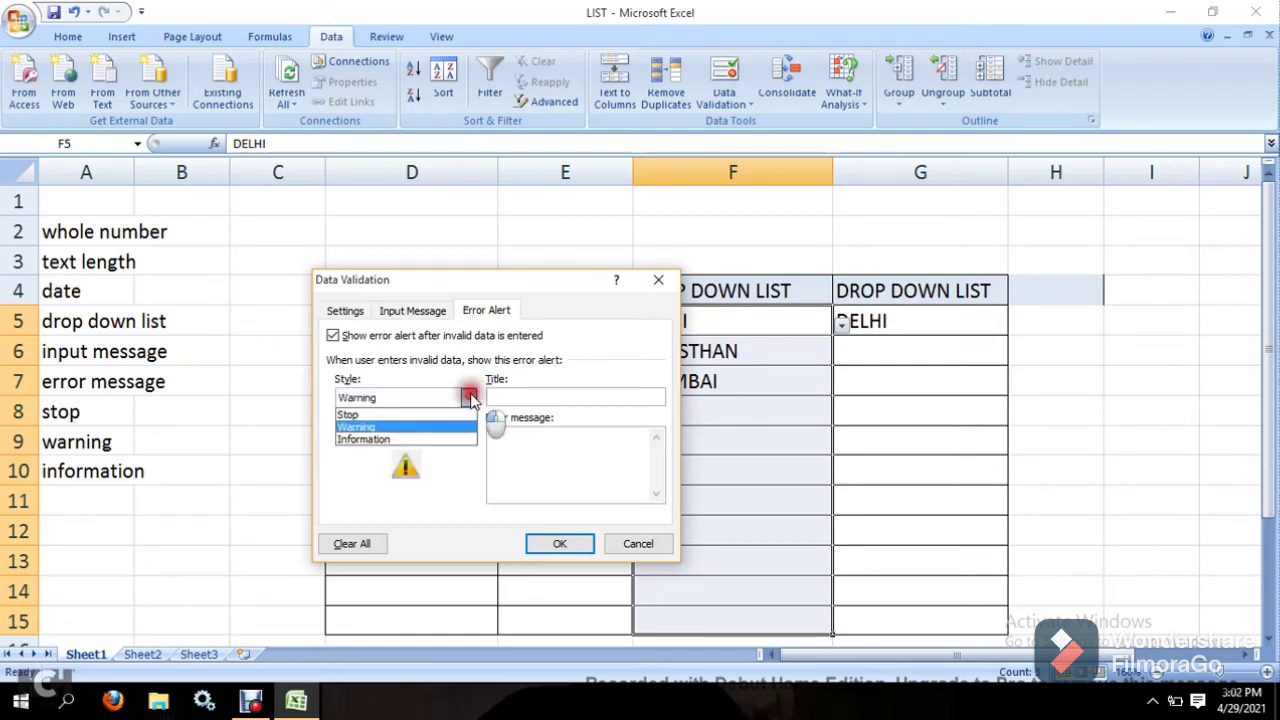
left_click(430, 440)
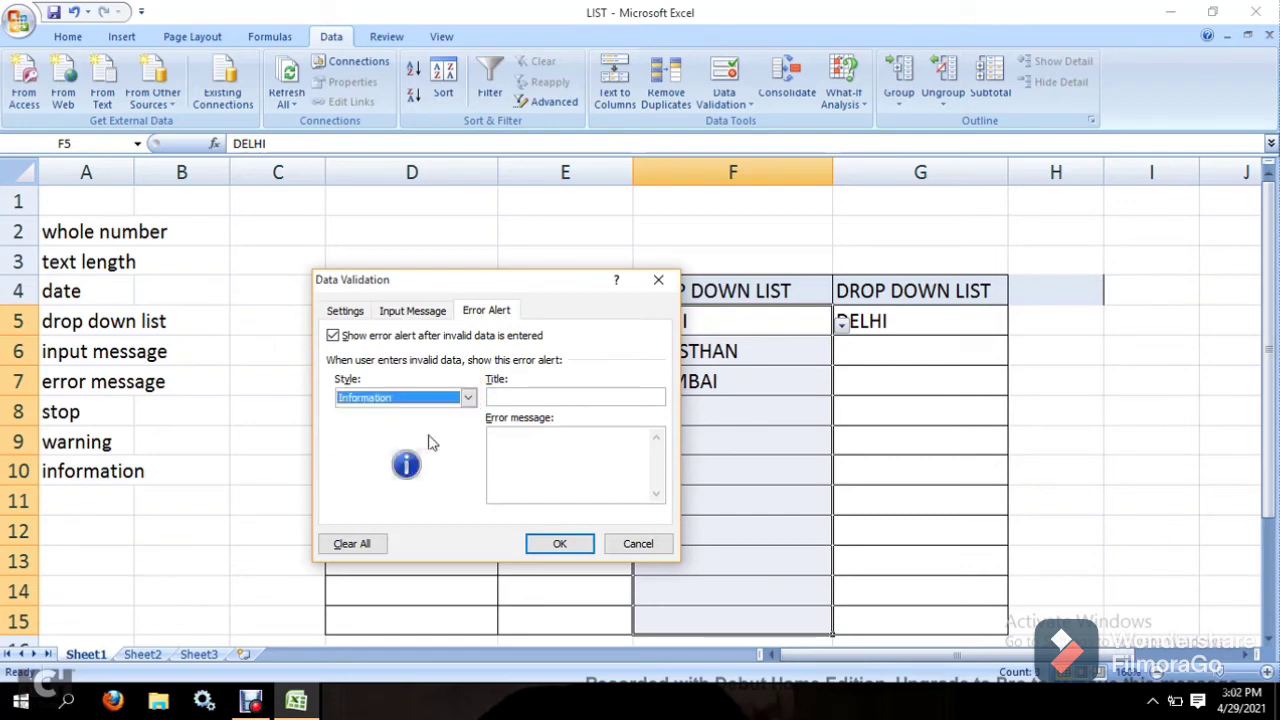
left_click(465, 399)
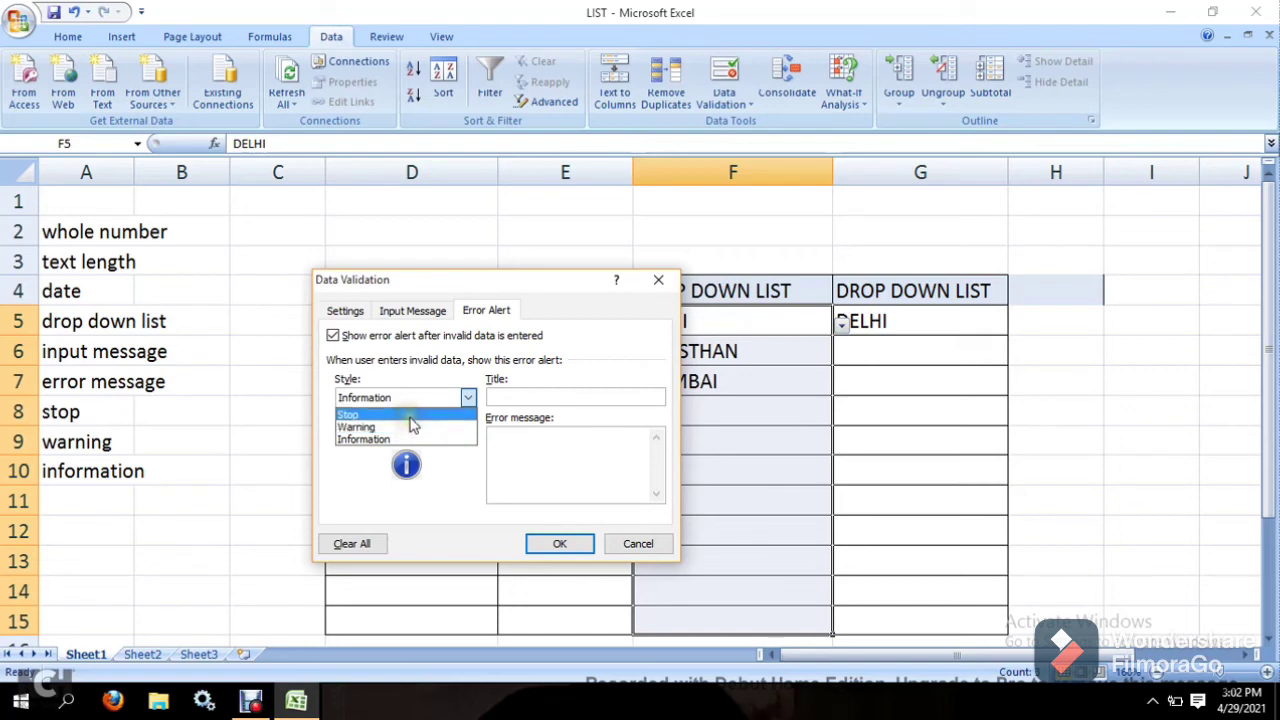
left_click(408, 414)
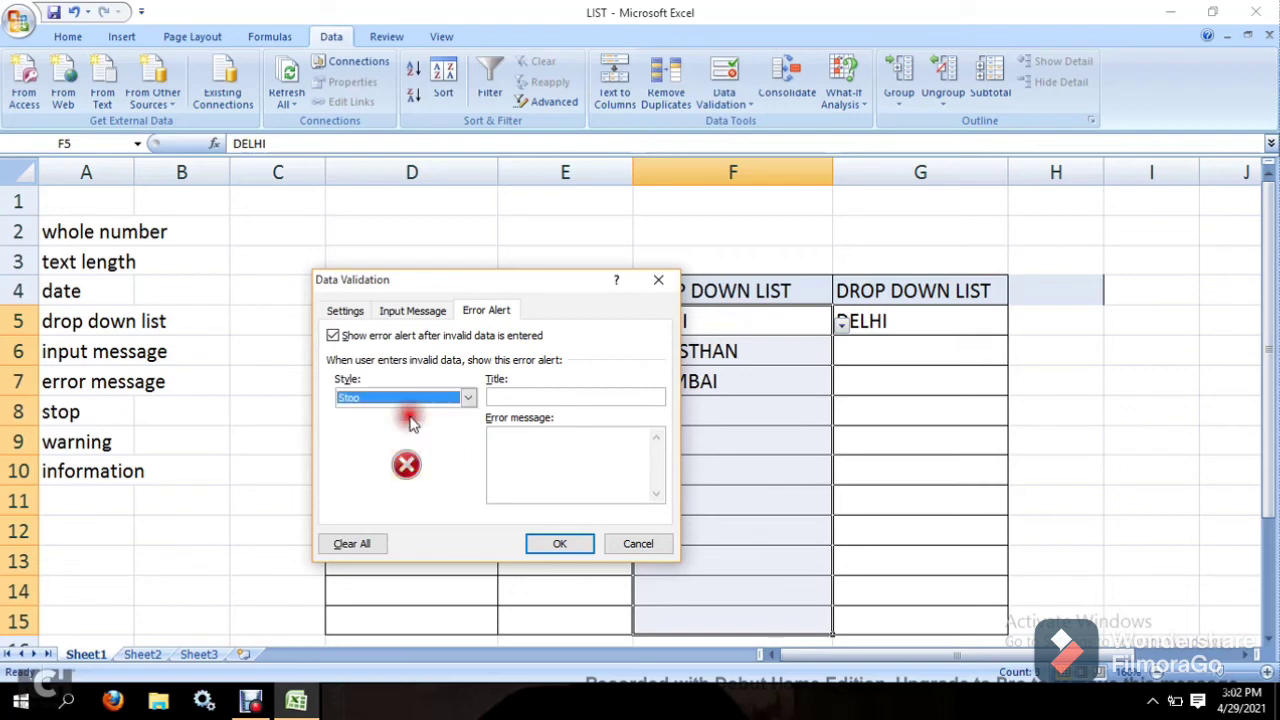
- Cancel the validation dialog and add a WHOLE NUMBER heading in cell I4
left_click(638, 544)
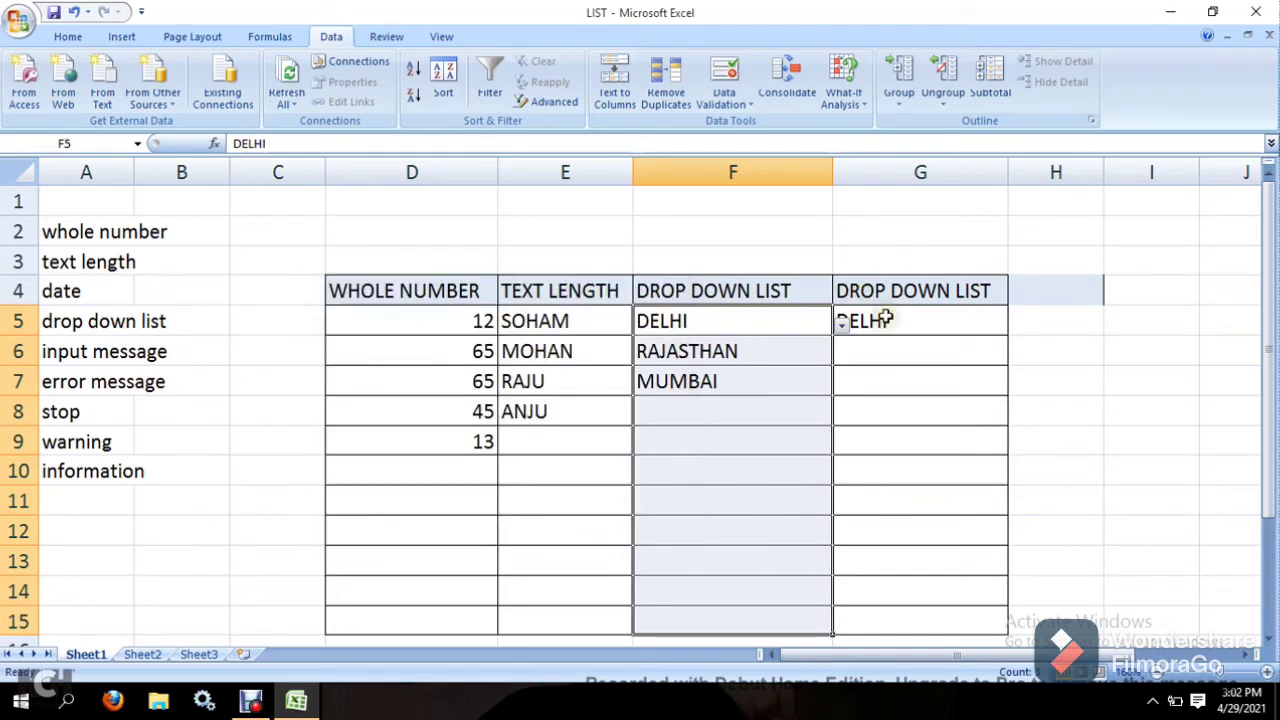
left_click(973, 343)
left_click(1206, 358)
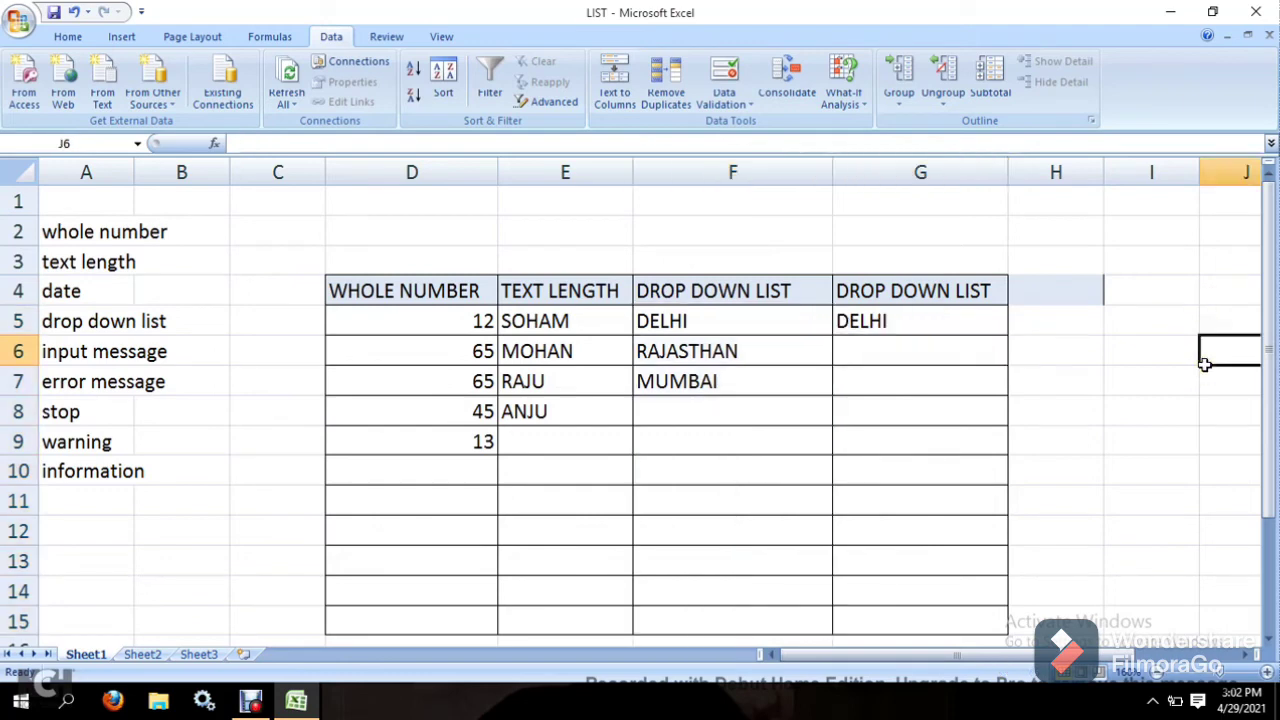
left_click(1247, 654)
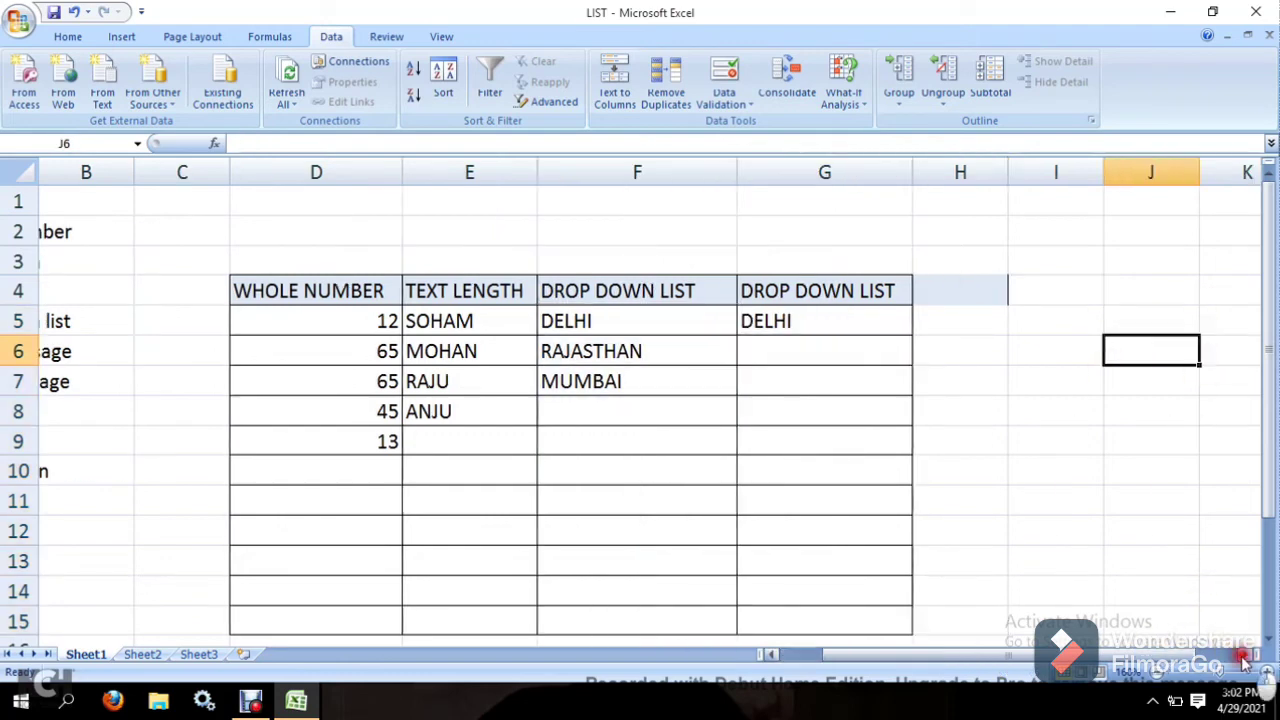
left_click(1039, 286)
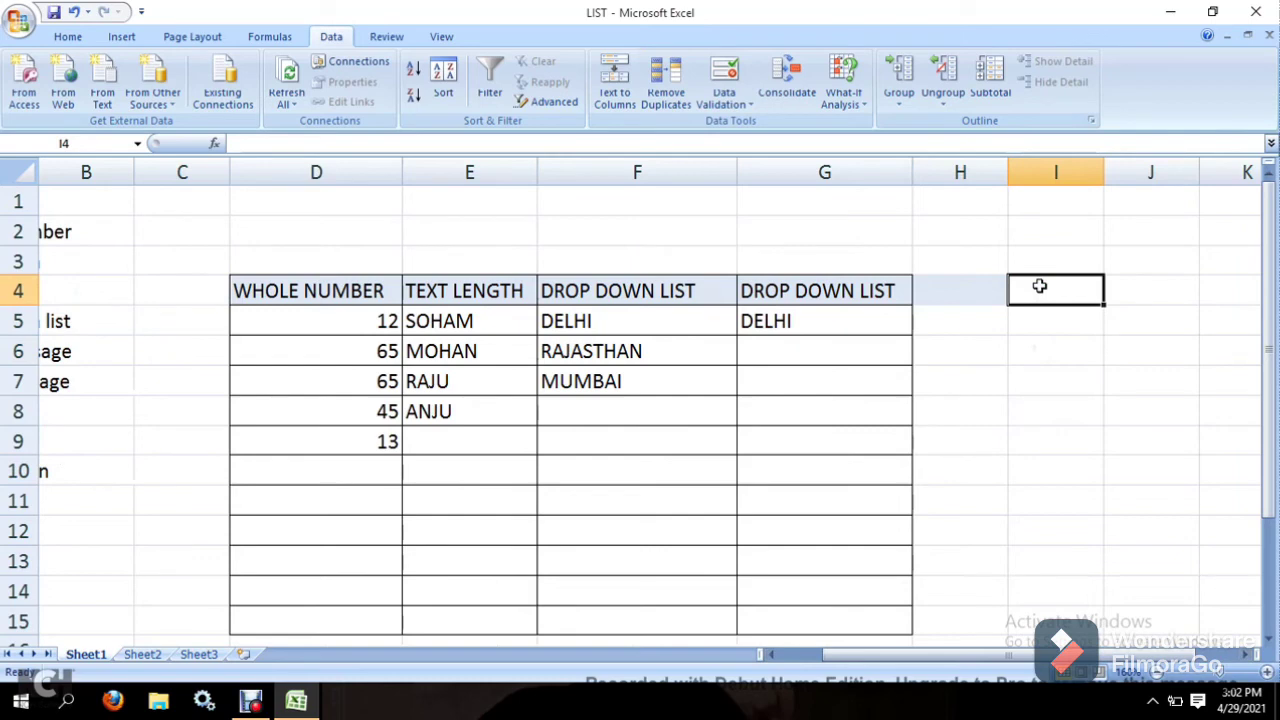
type("WH")
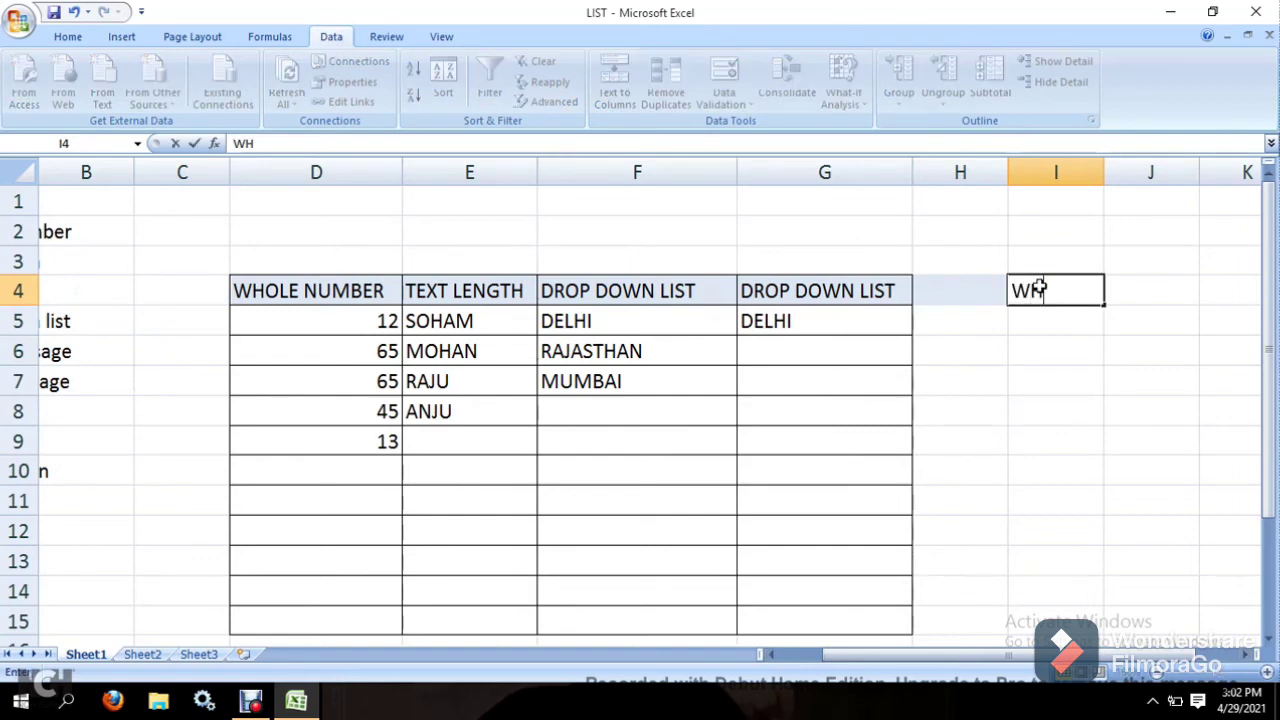
type("OLE NU")
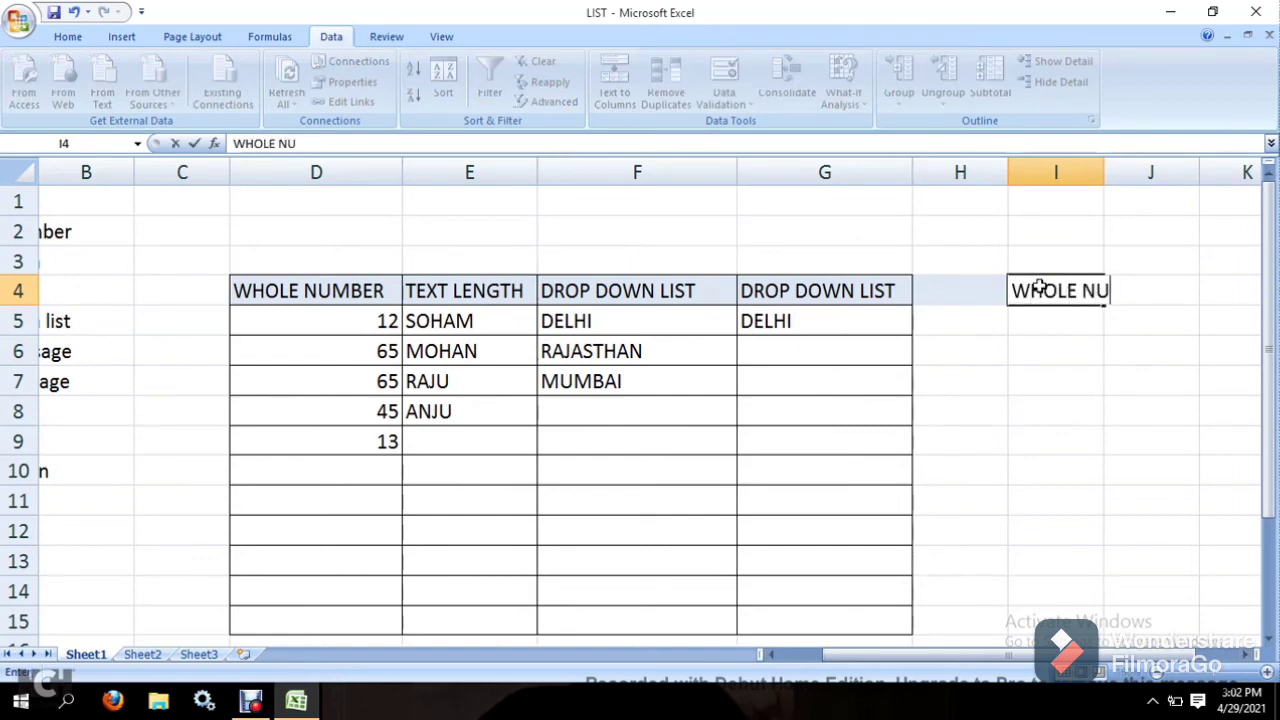
type("MBER")
key("Return")
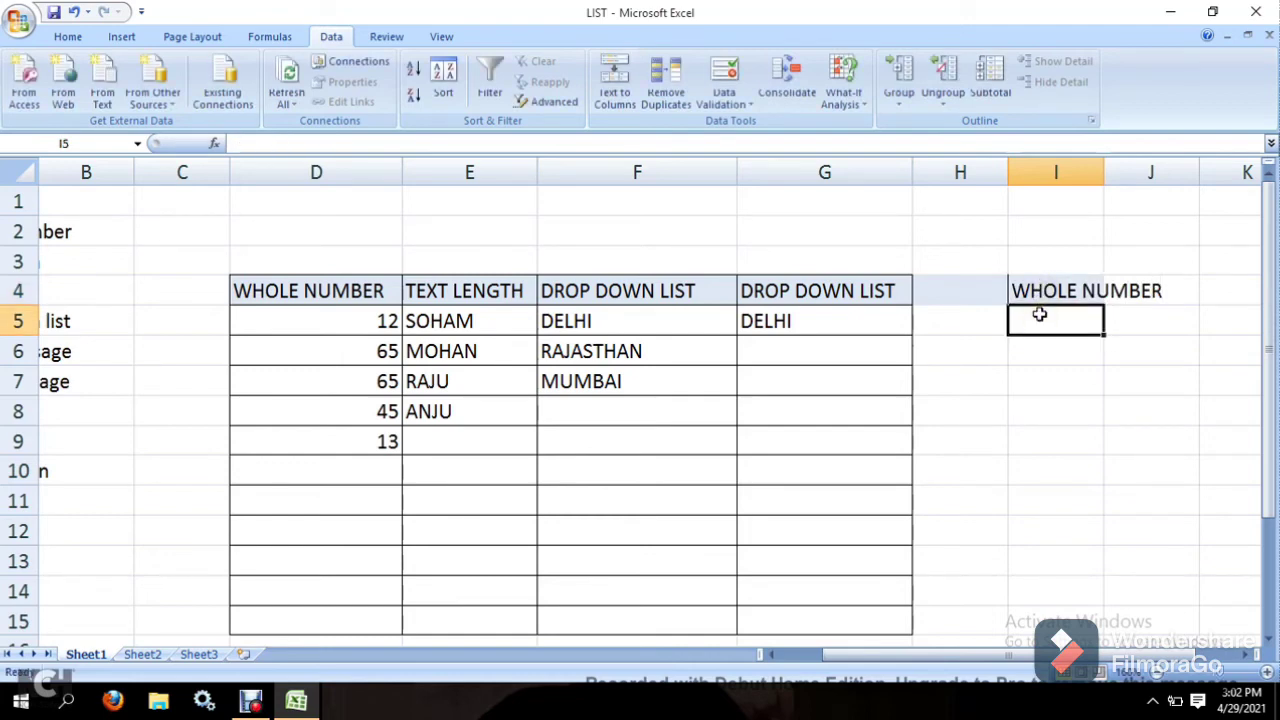
- Enter 746 in I6, 546 in I8 and 9 in I11
left_click(1045, 292)
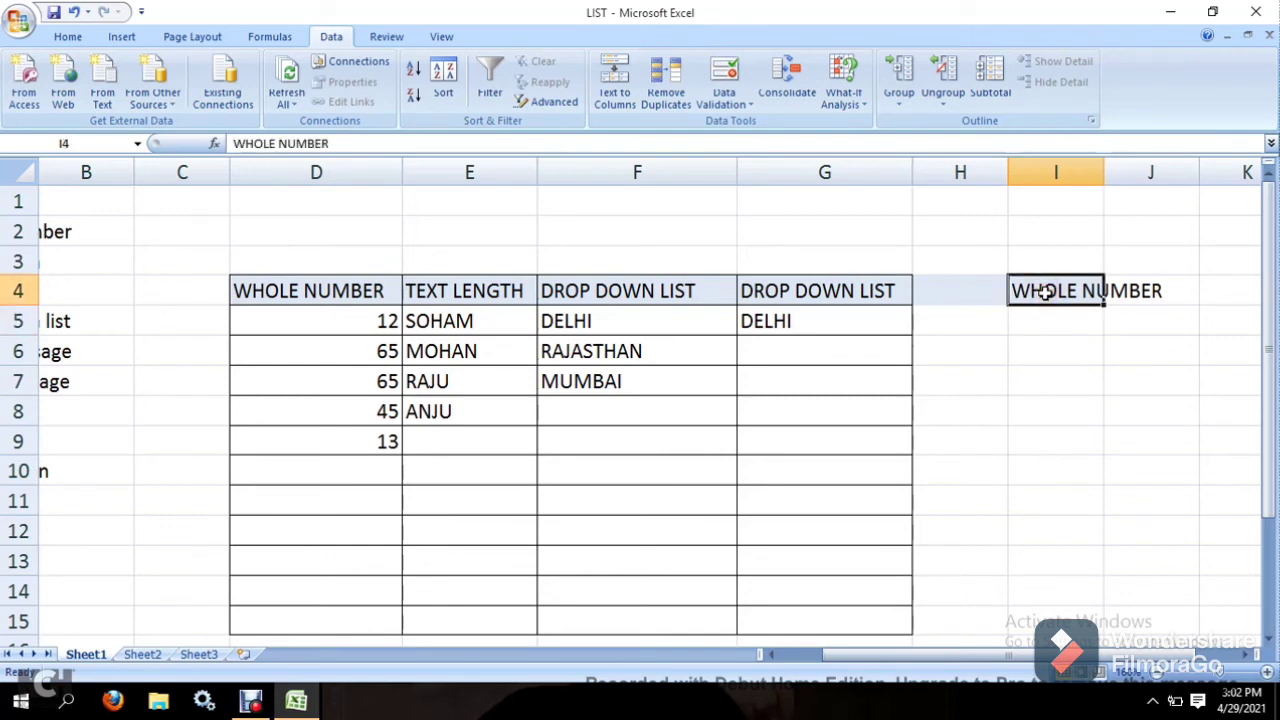
left_click(1046, 330)
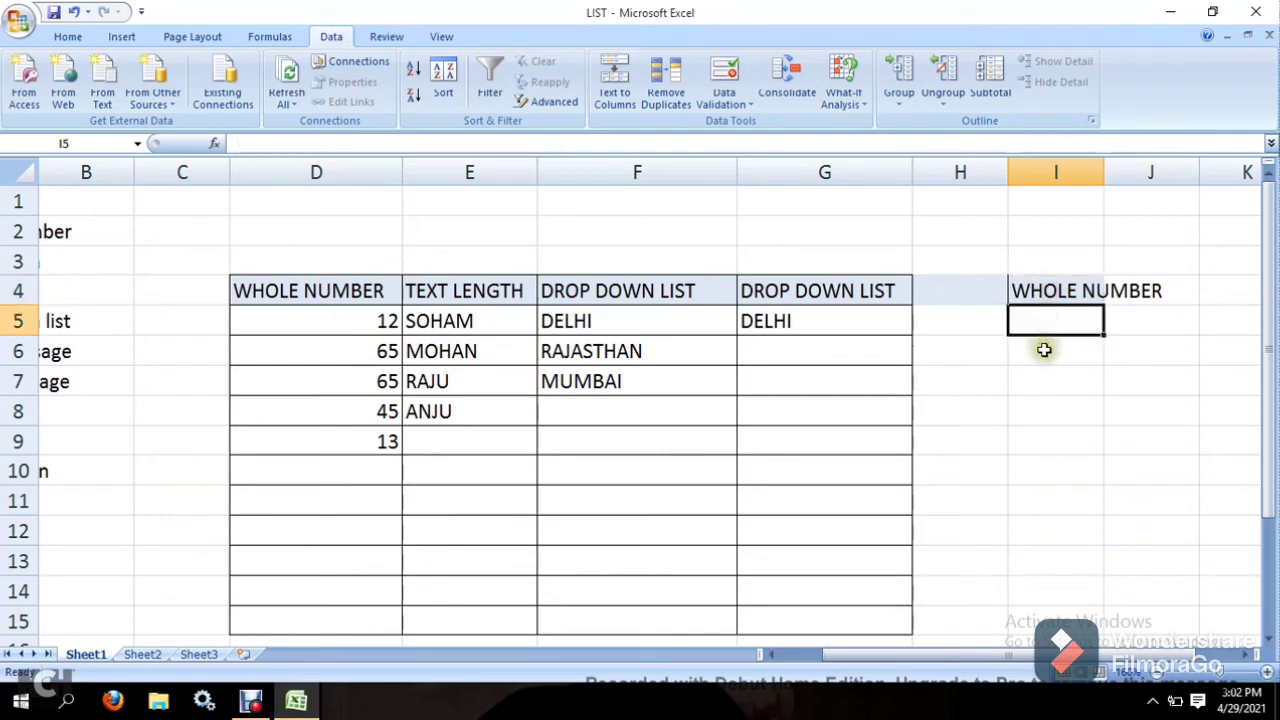
left_click(1044, 350)
type("746")
key("Return")
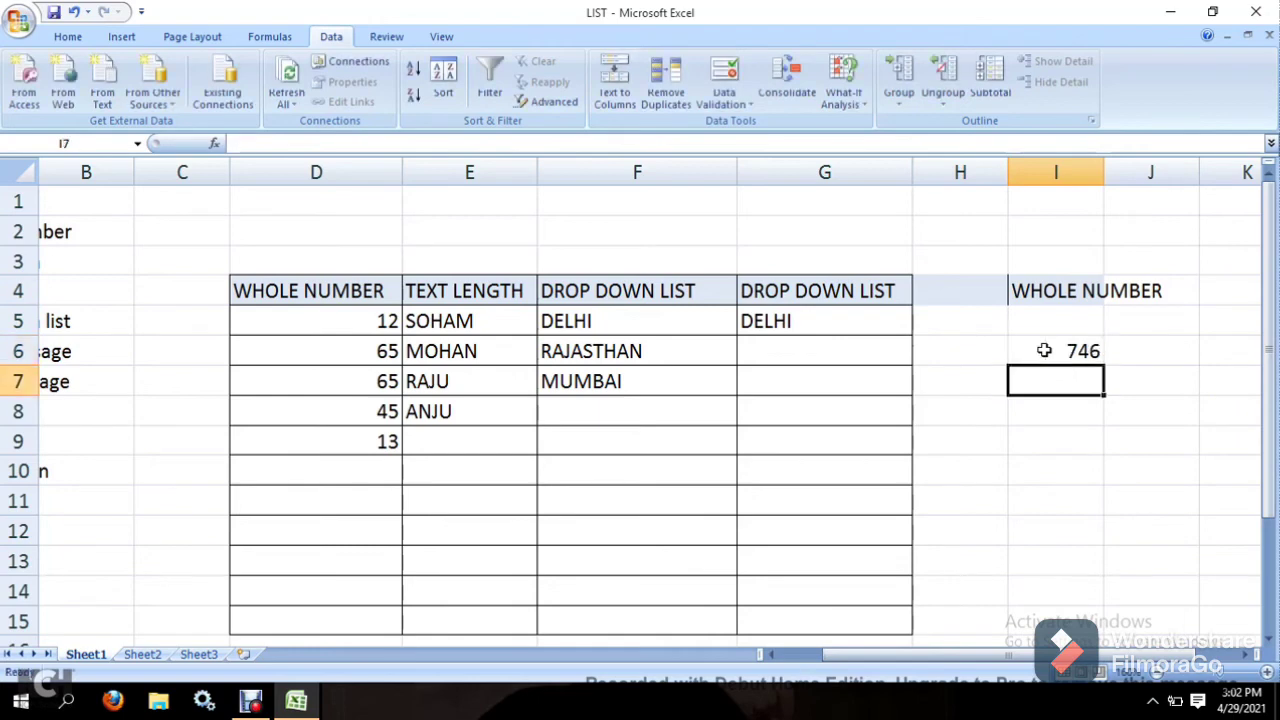
key("Return")
type("546")
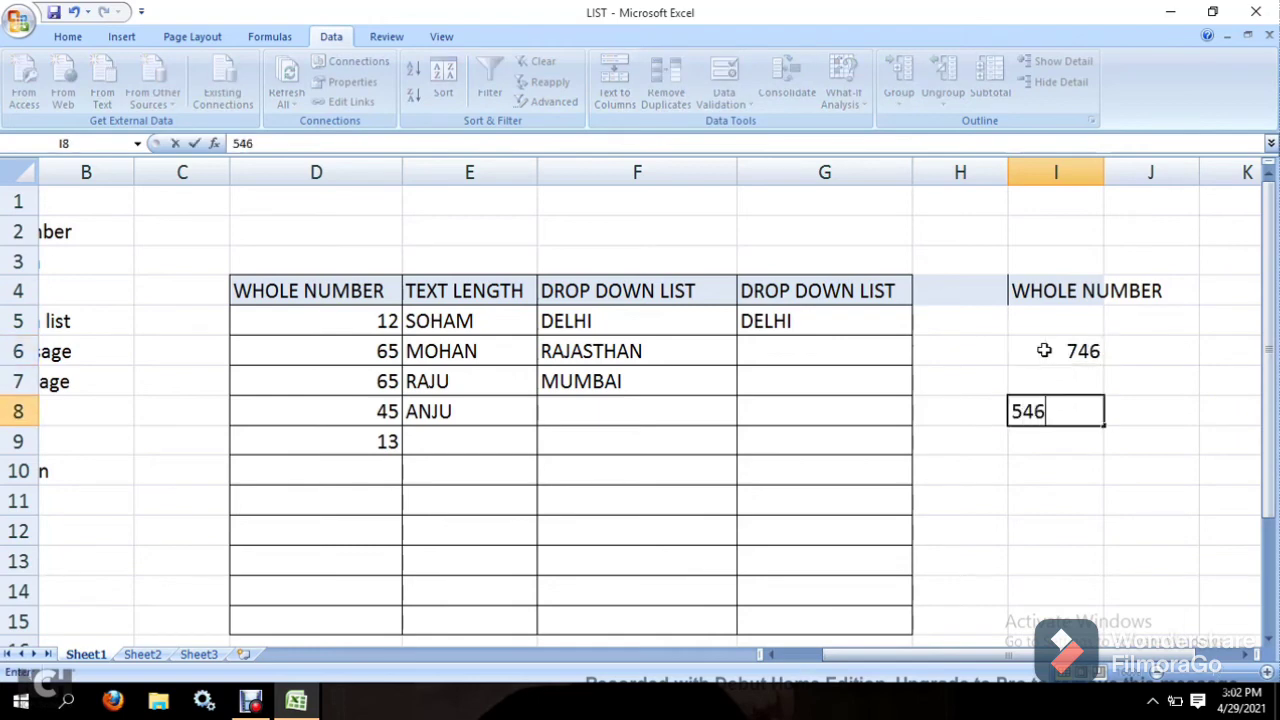
key("Return")
key("Return")
key("Return")
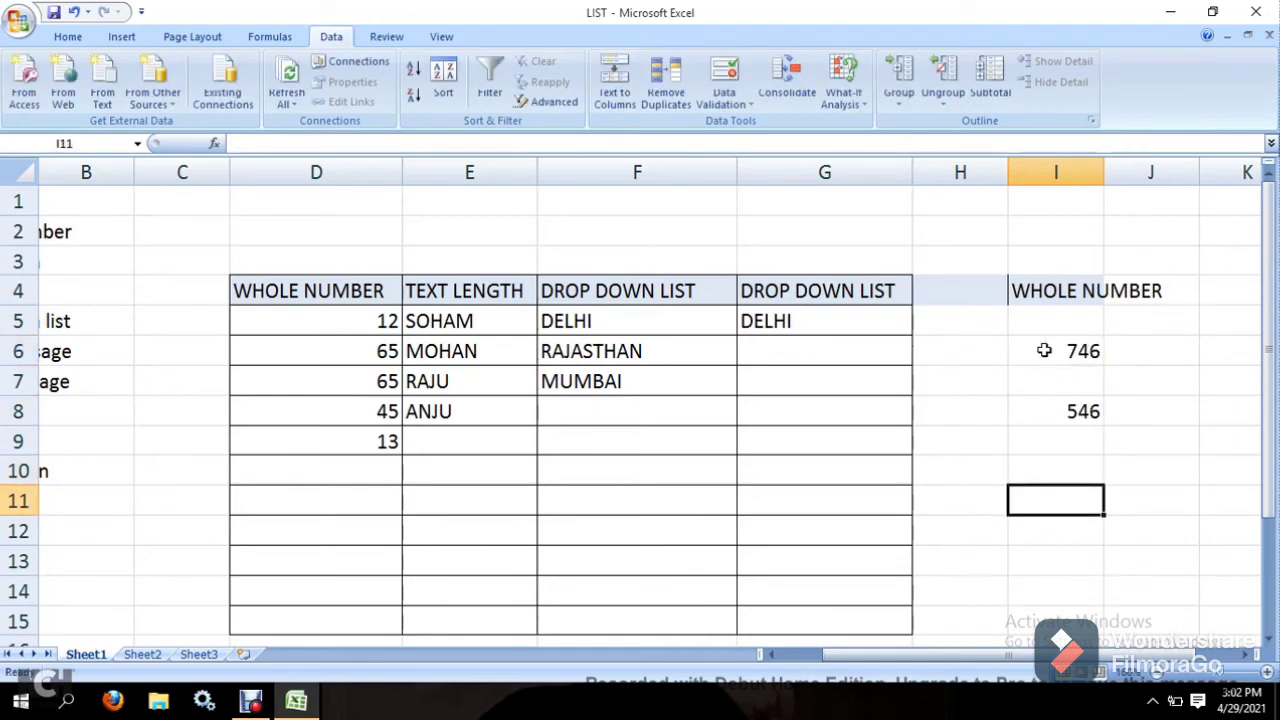
type("9")
key("Return")
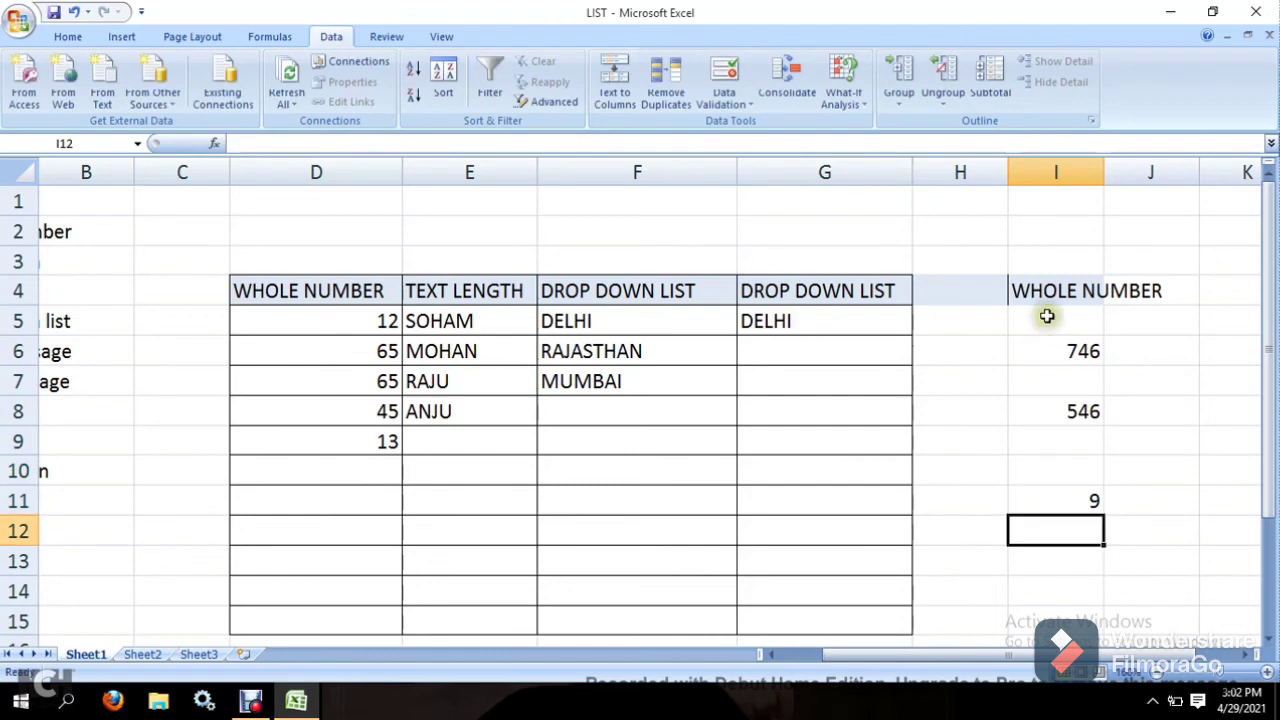
left_click(1046, 288)
- Restrict I4:I13 to whole numbers between 10 and 100
left_click_drag(1046, 288, 1061, 575)
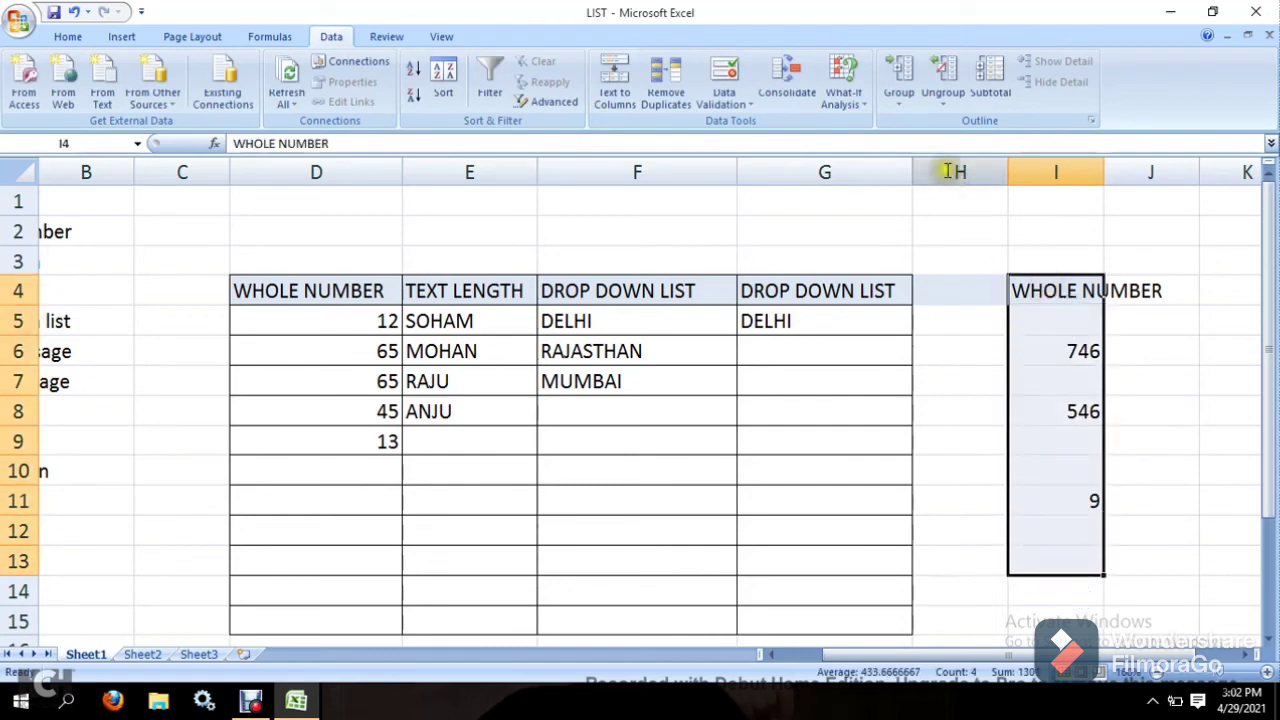
left_click(740, 84)
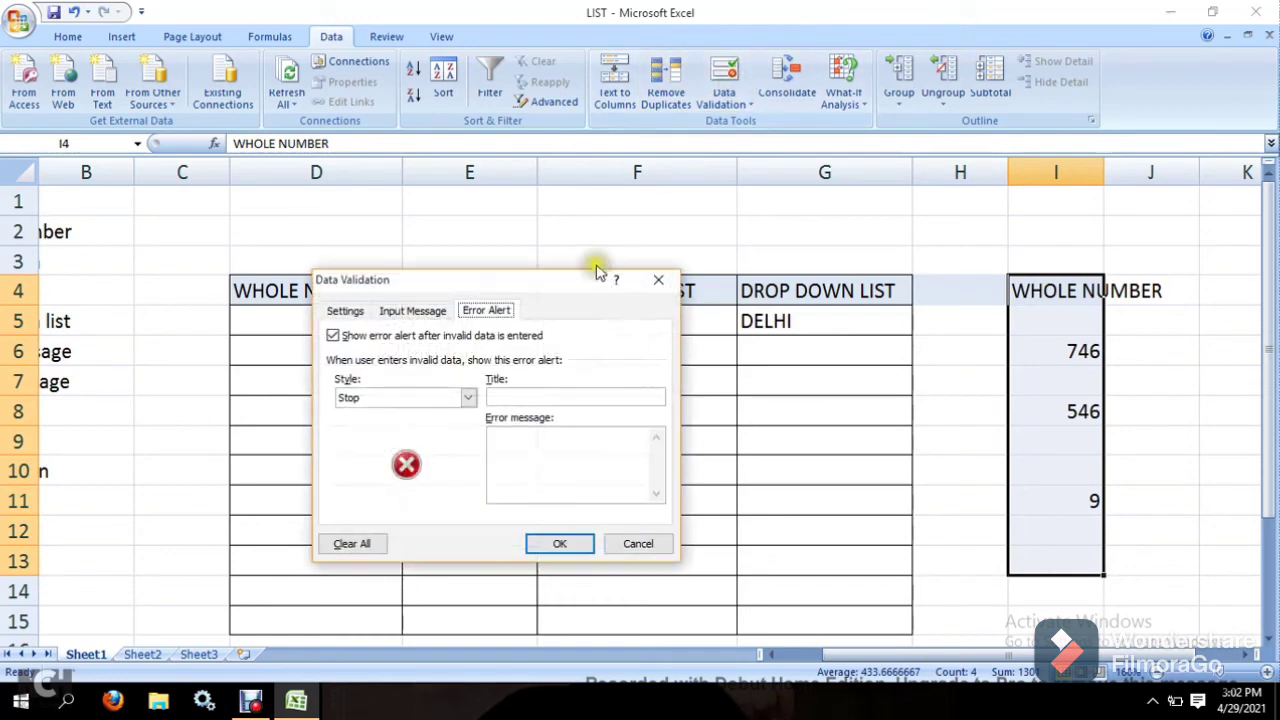
left_click(350, 312)
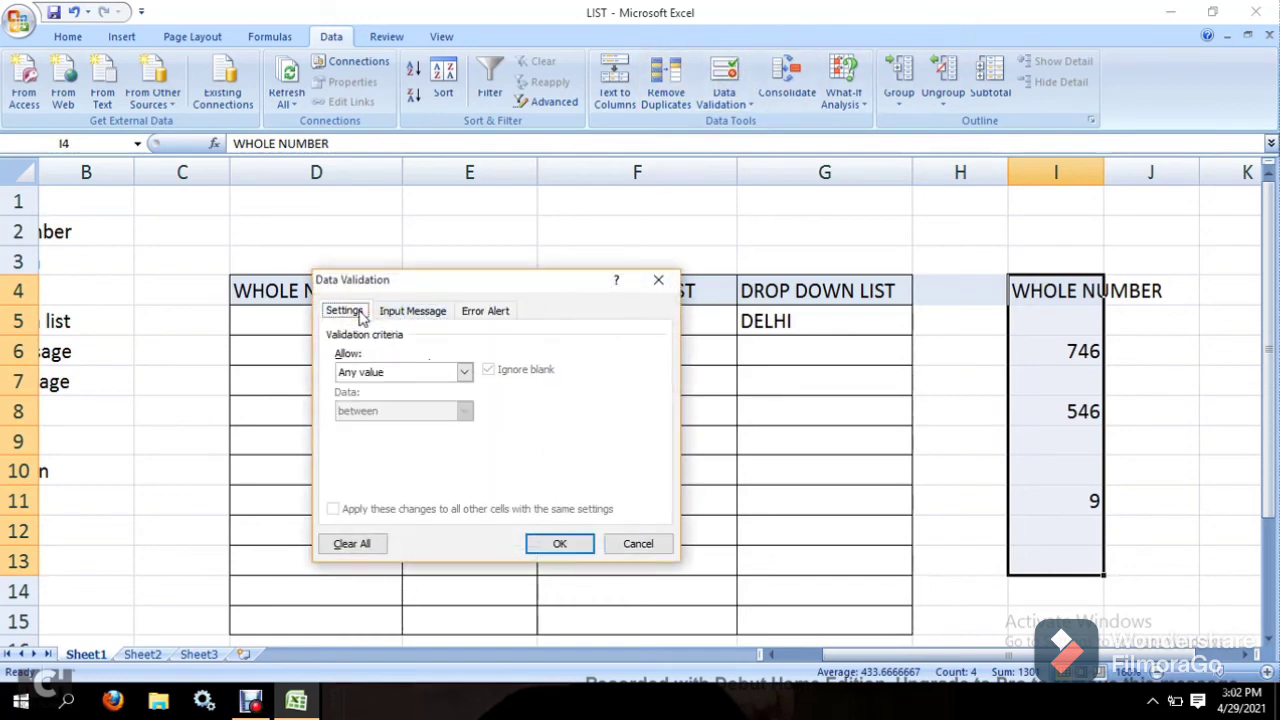
left_click(463, 372)
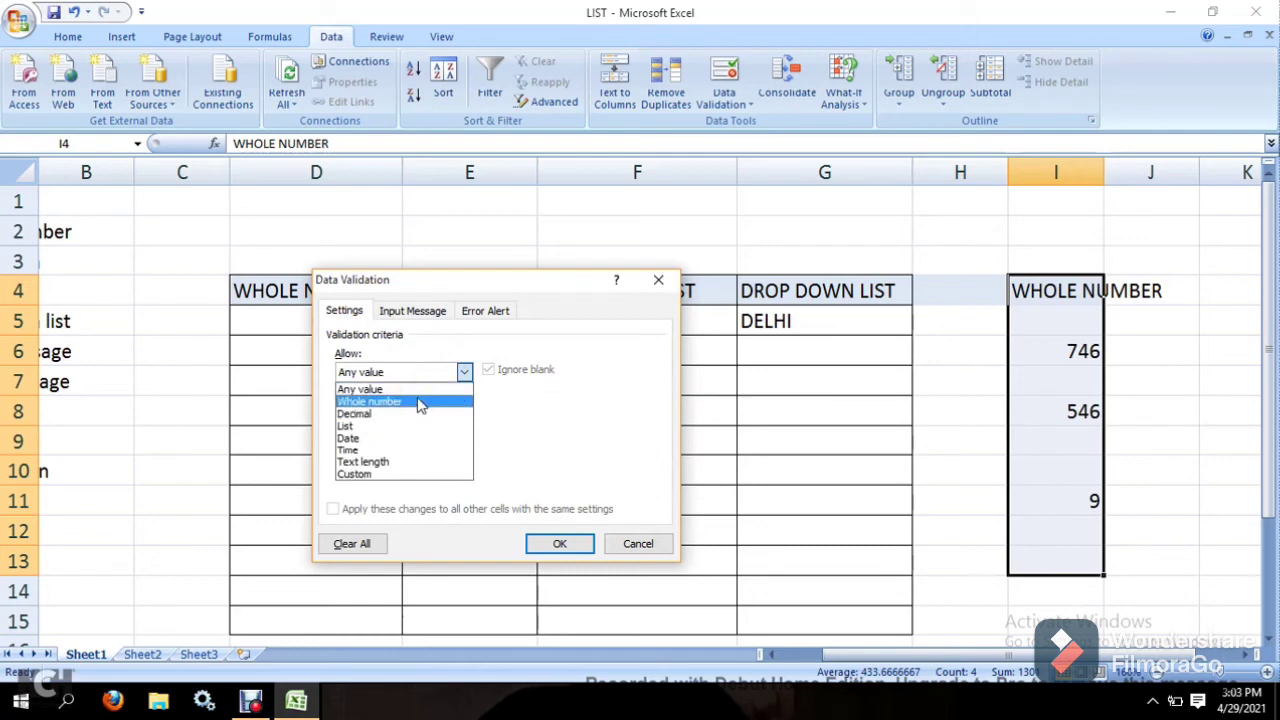
left_click(420, 401)
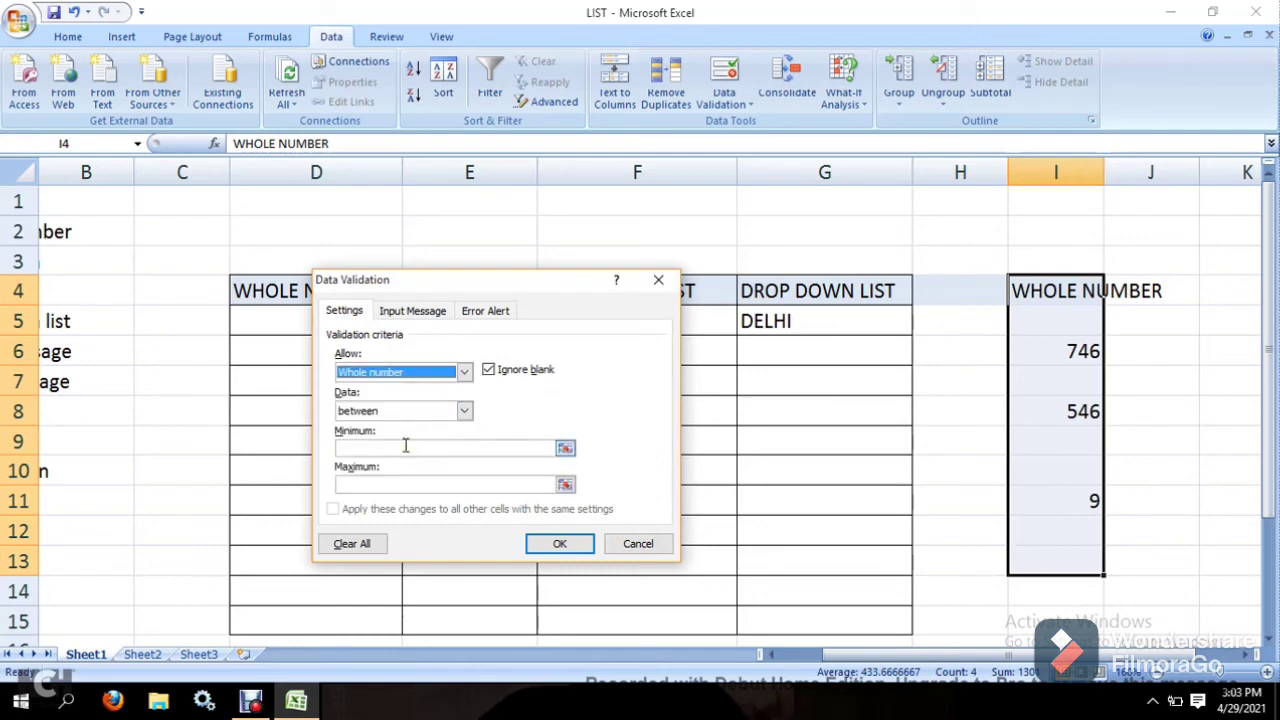
left_click(405, 447)
type("10")
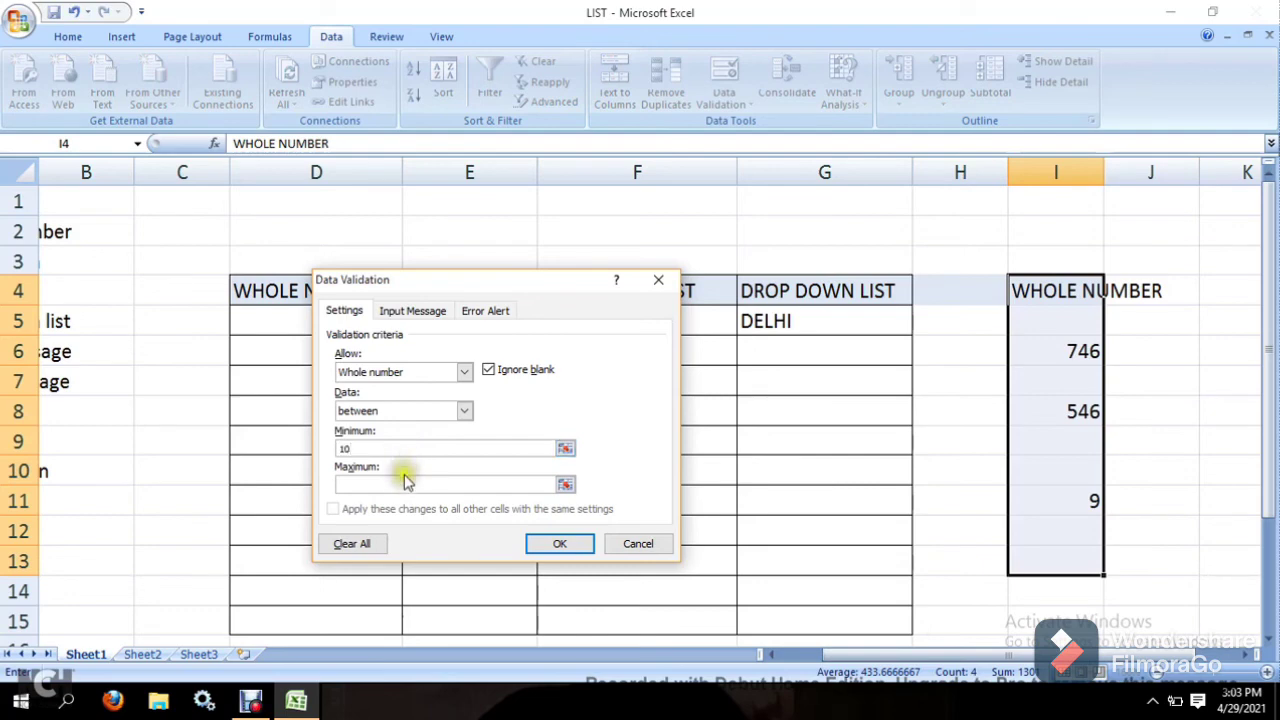
left_click(405, 482)
type("100")
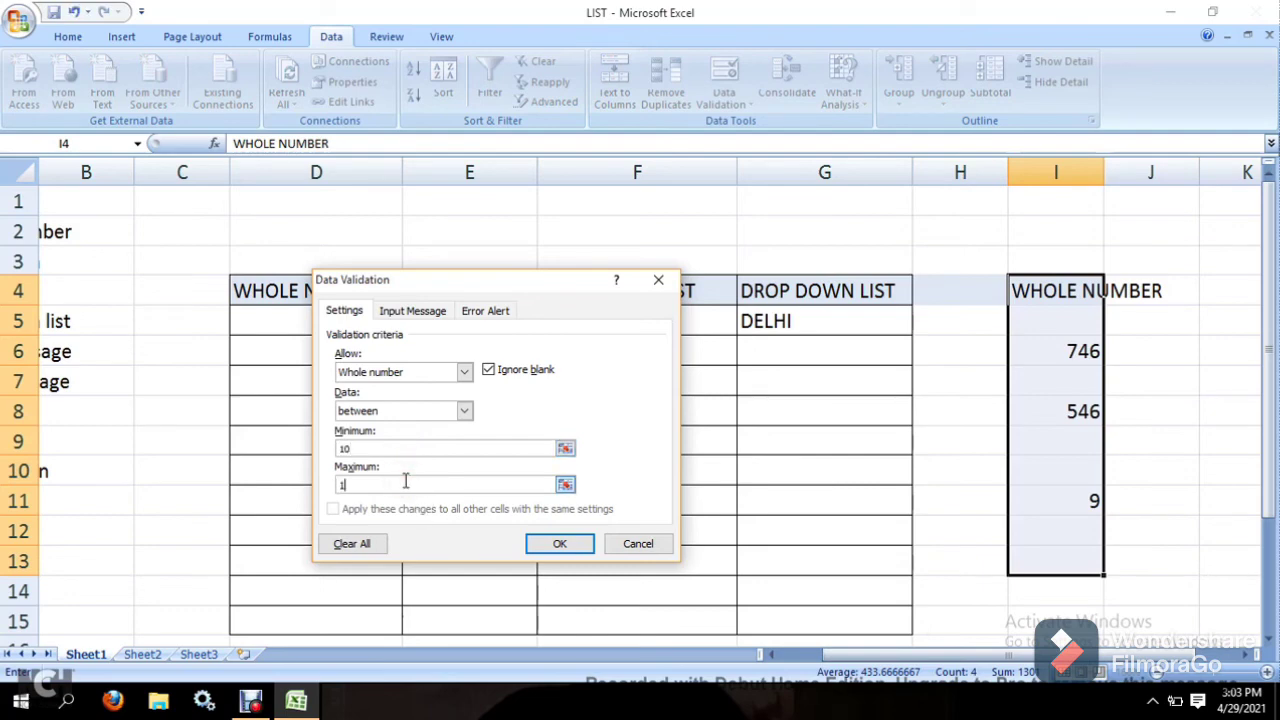
left_click(559, 545)
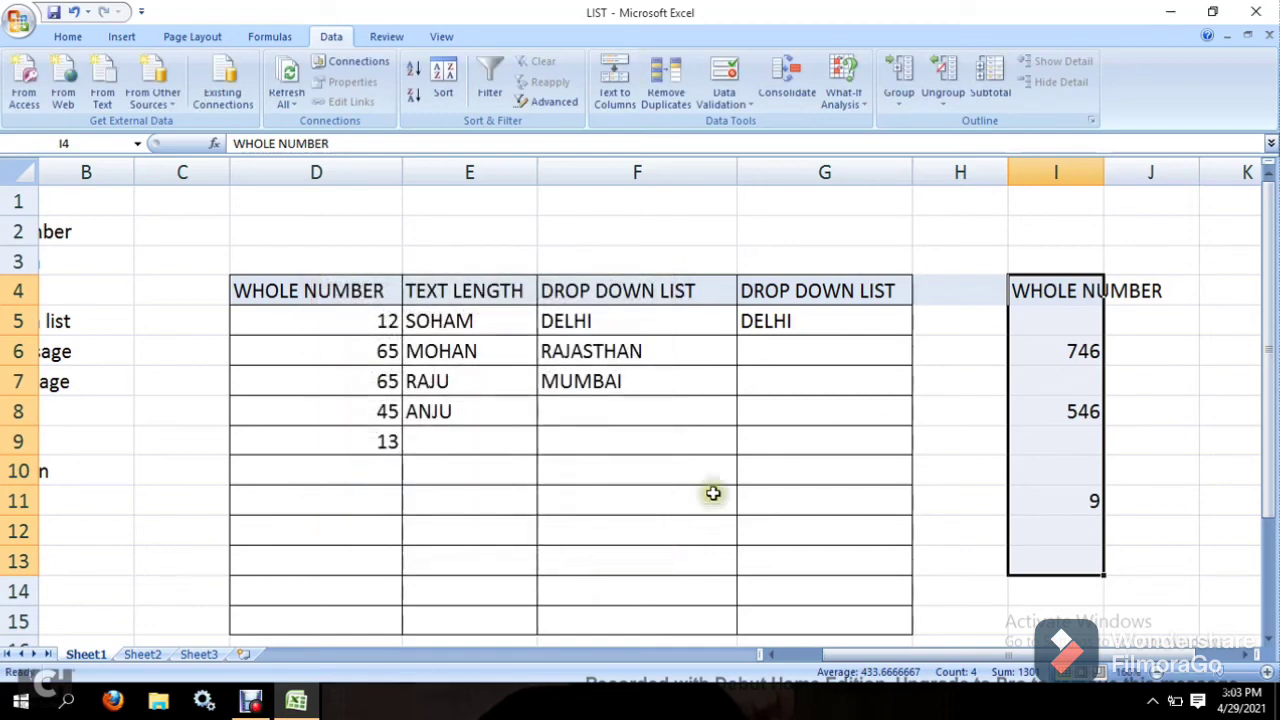
- Enter 45 in I7, try 656 in I9, and retype 456 after it is rejected
left_click(1066, 435)
left_click(1066, 381)
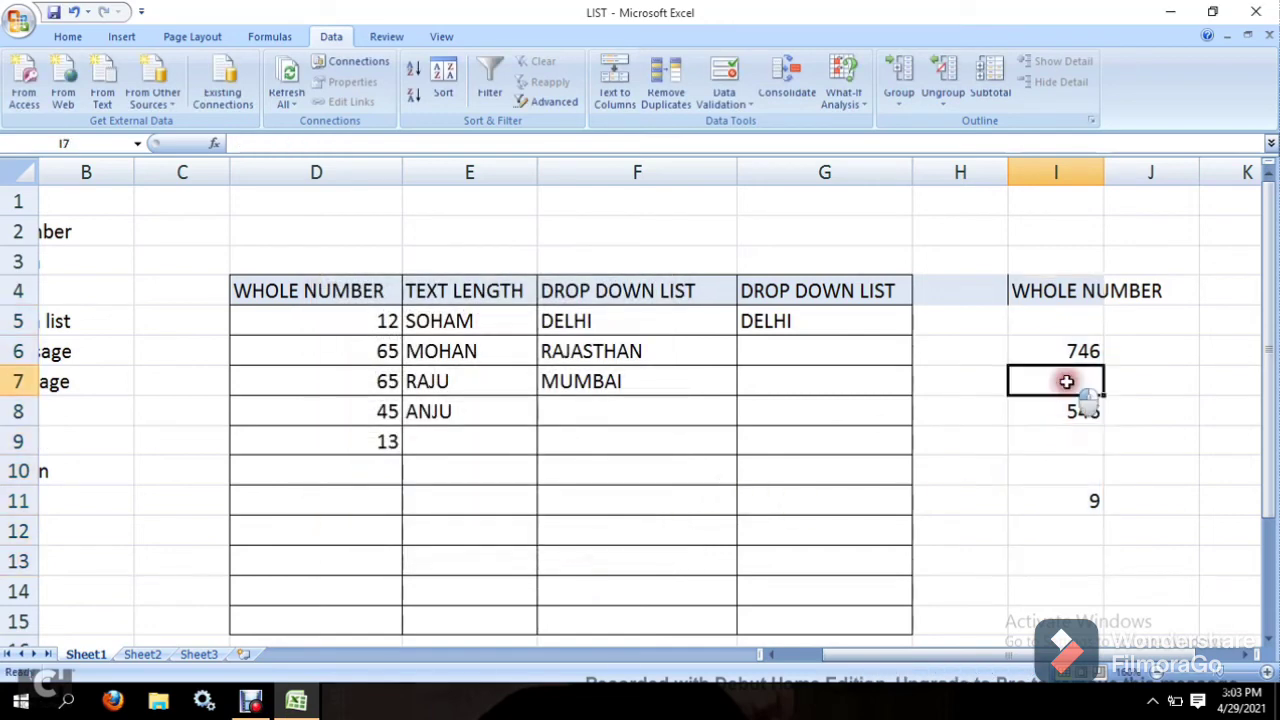
type("45")
key("Return")
key("Return")
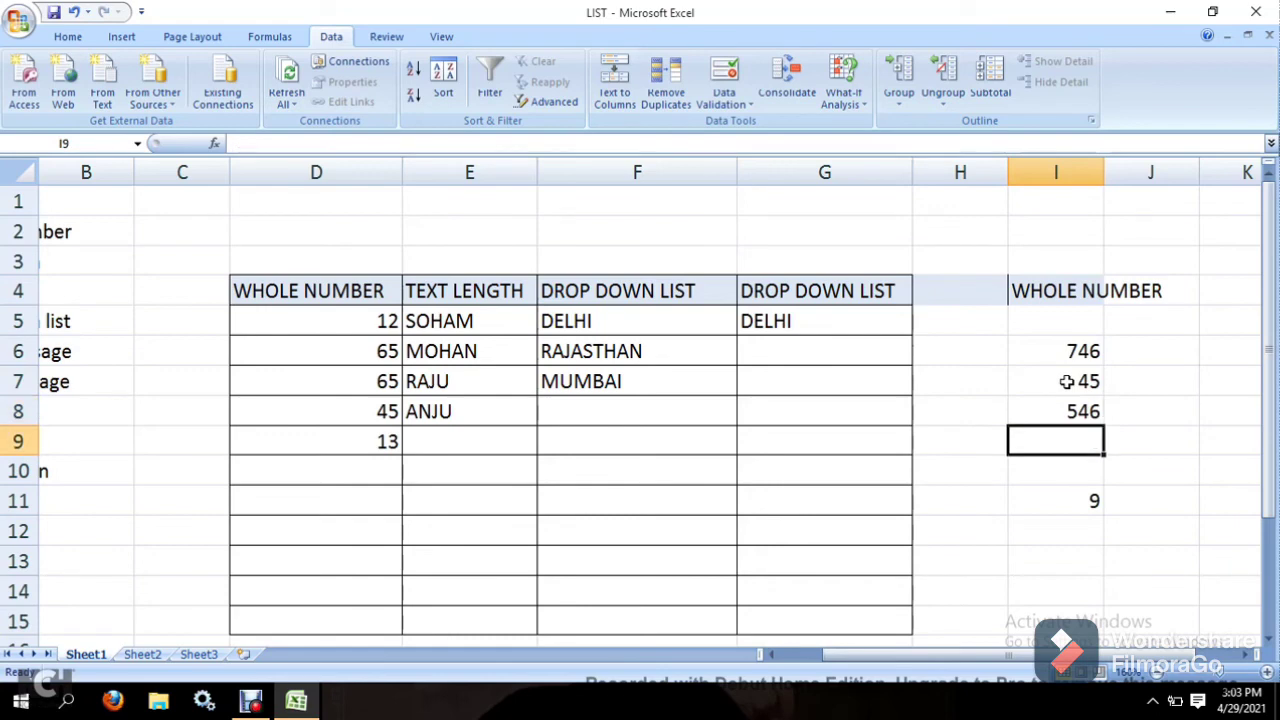
type("656")
key("Return")
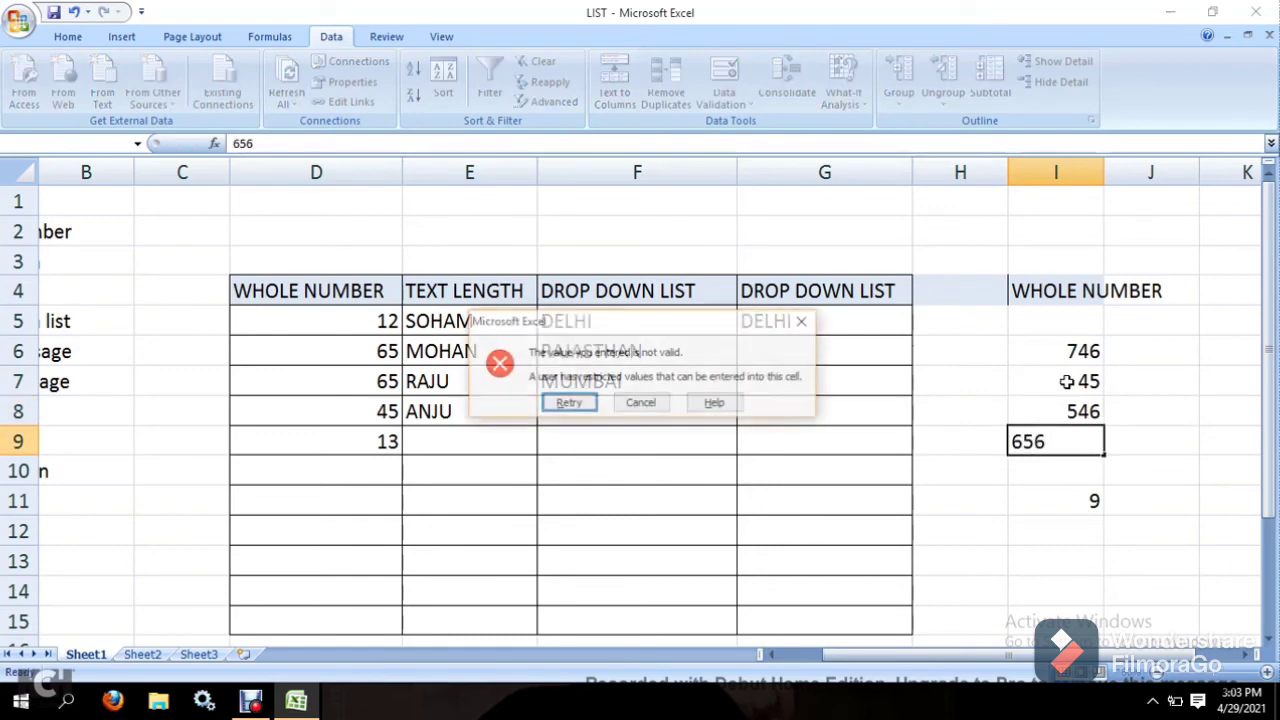
key("Return")
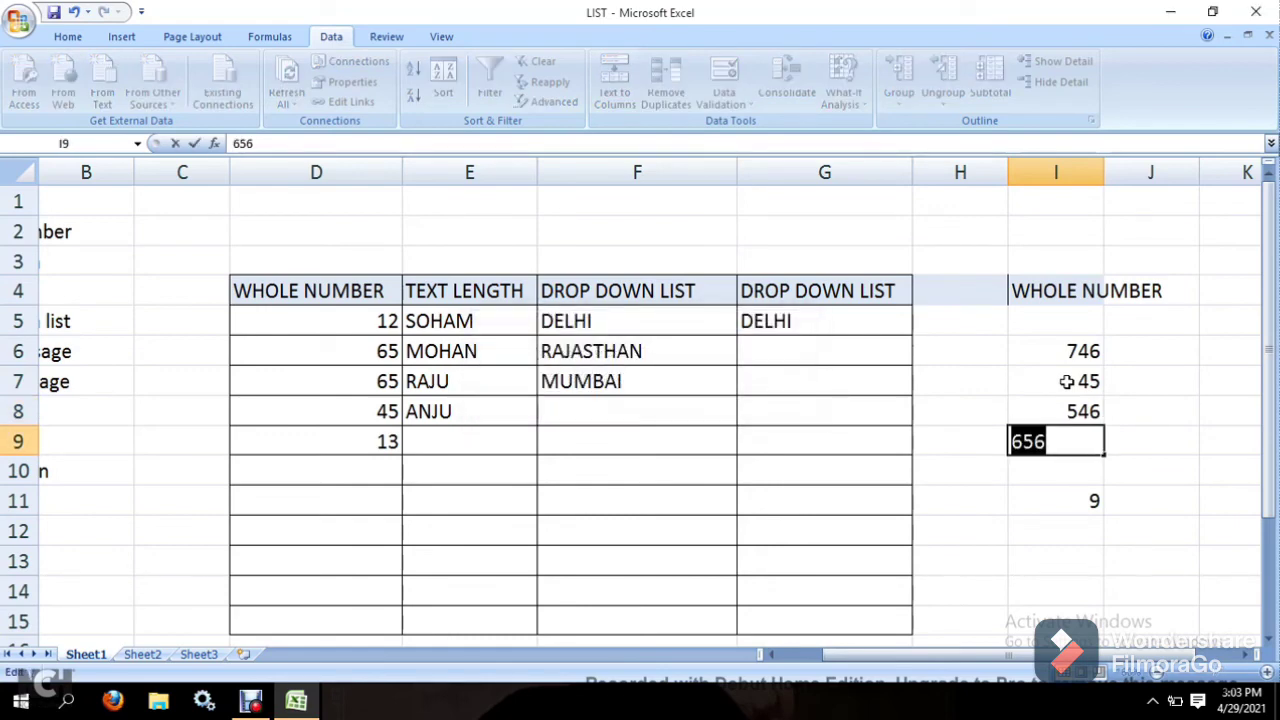
type("456")
key("Return")
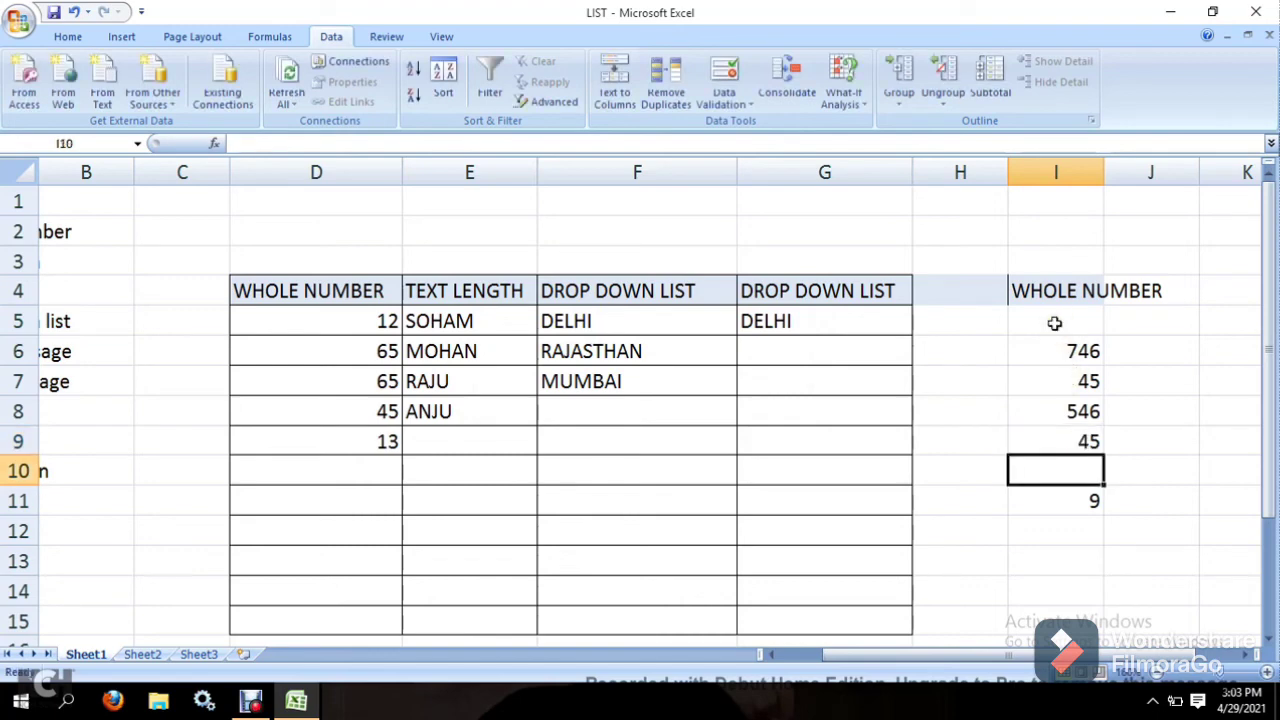
left_click_drag(1050, 300, 1080, 588)
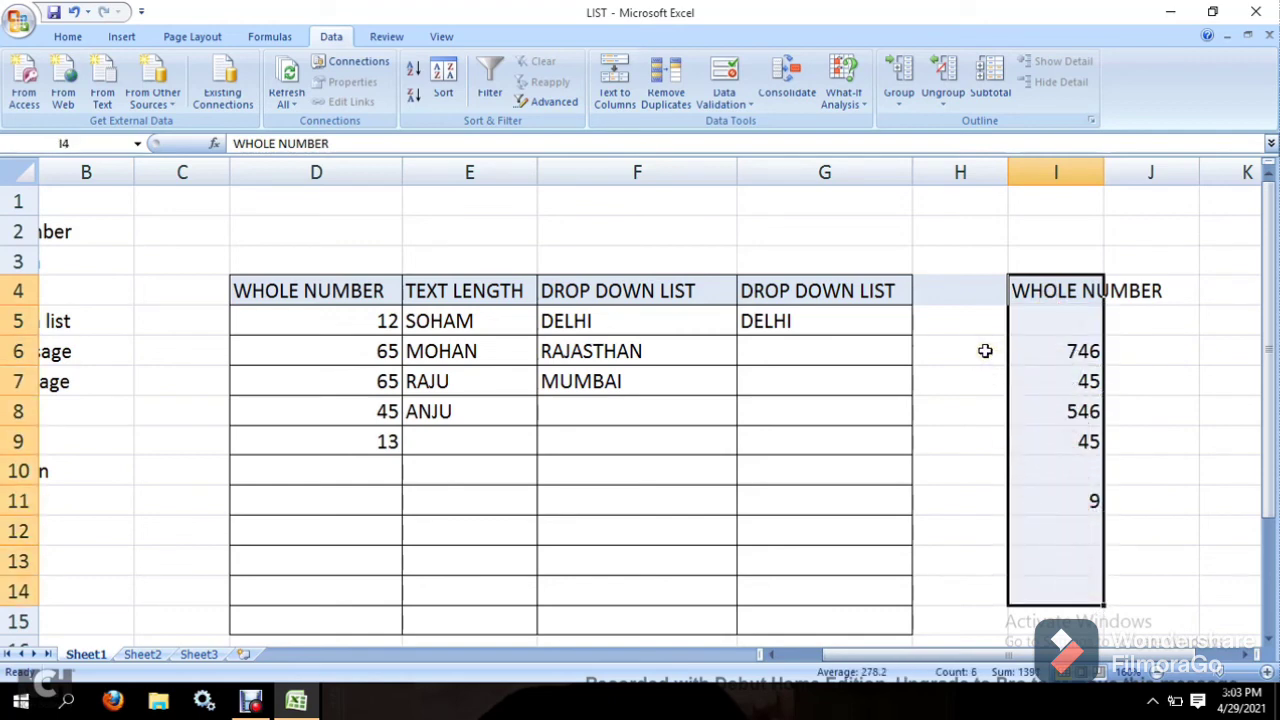
- Circle invalid data in red and correct I6 from 746 to 56
left_click(724, 100)
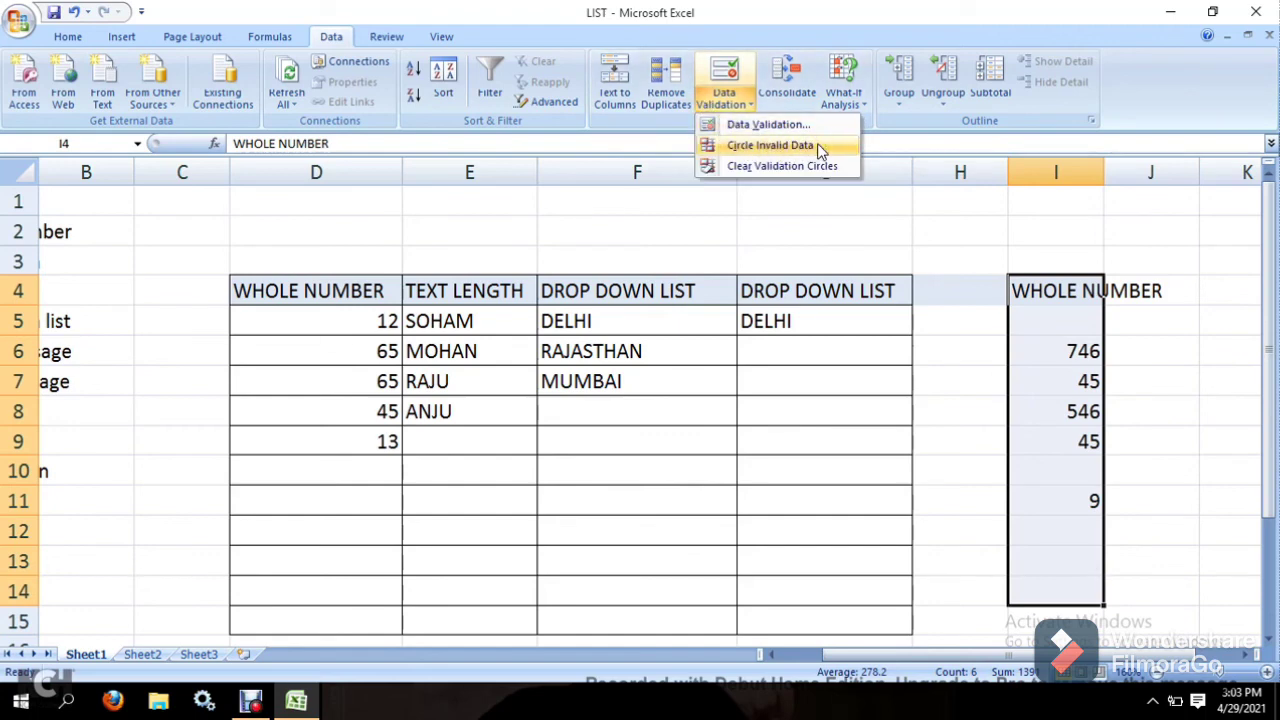
left_click(770, 145)
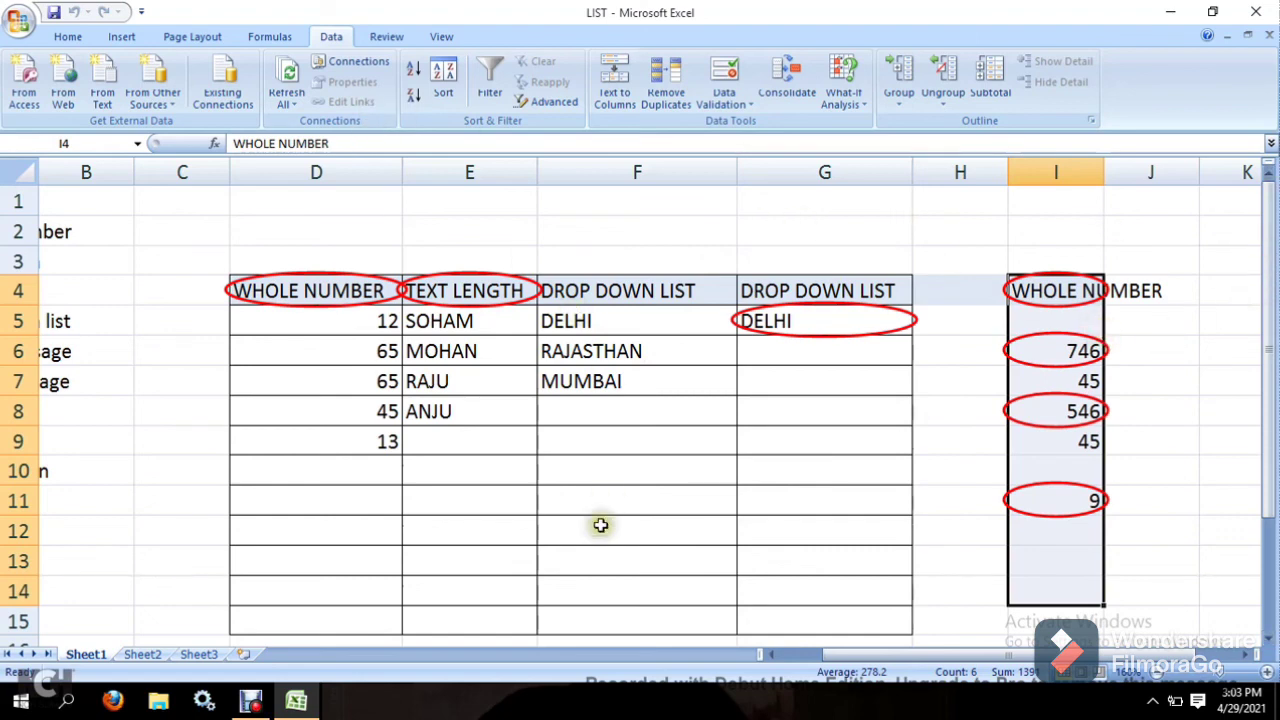
left_click(1060, 293)
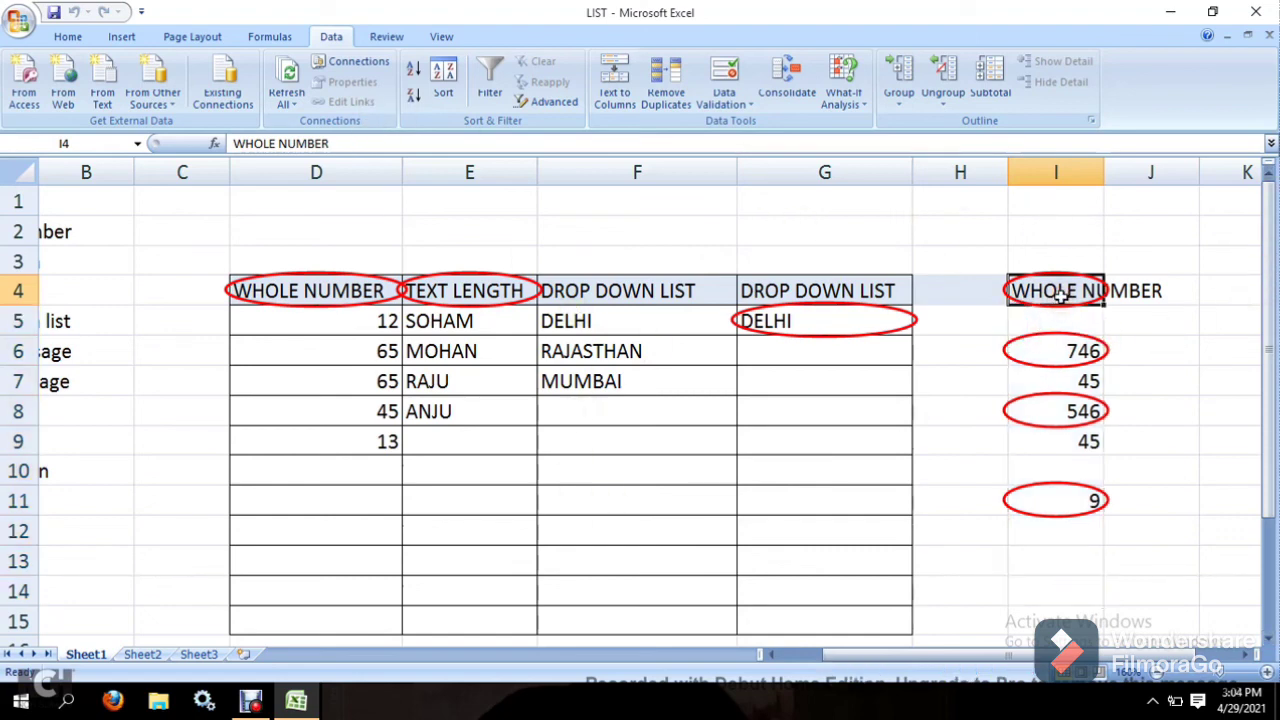
left_click(1068, 347)
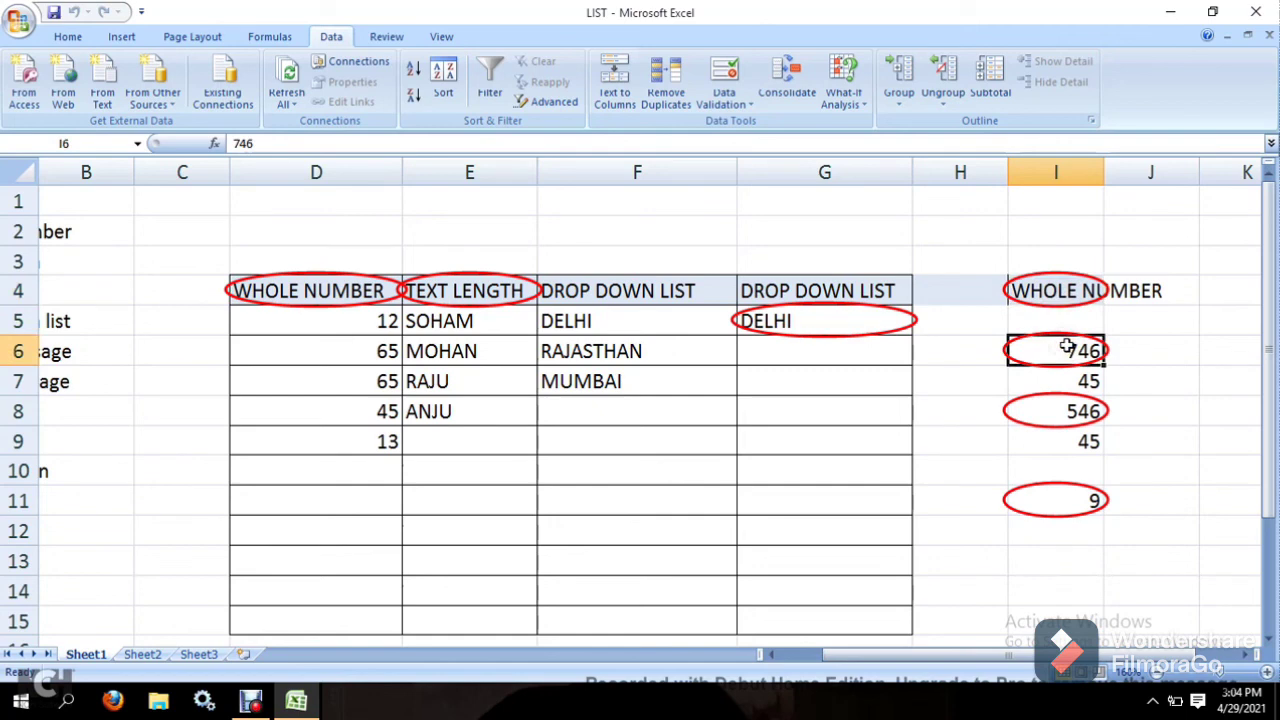
type("56")
key("Return")
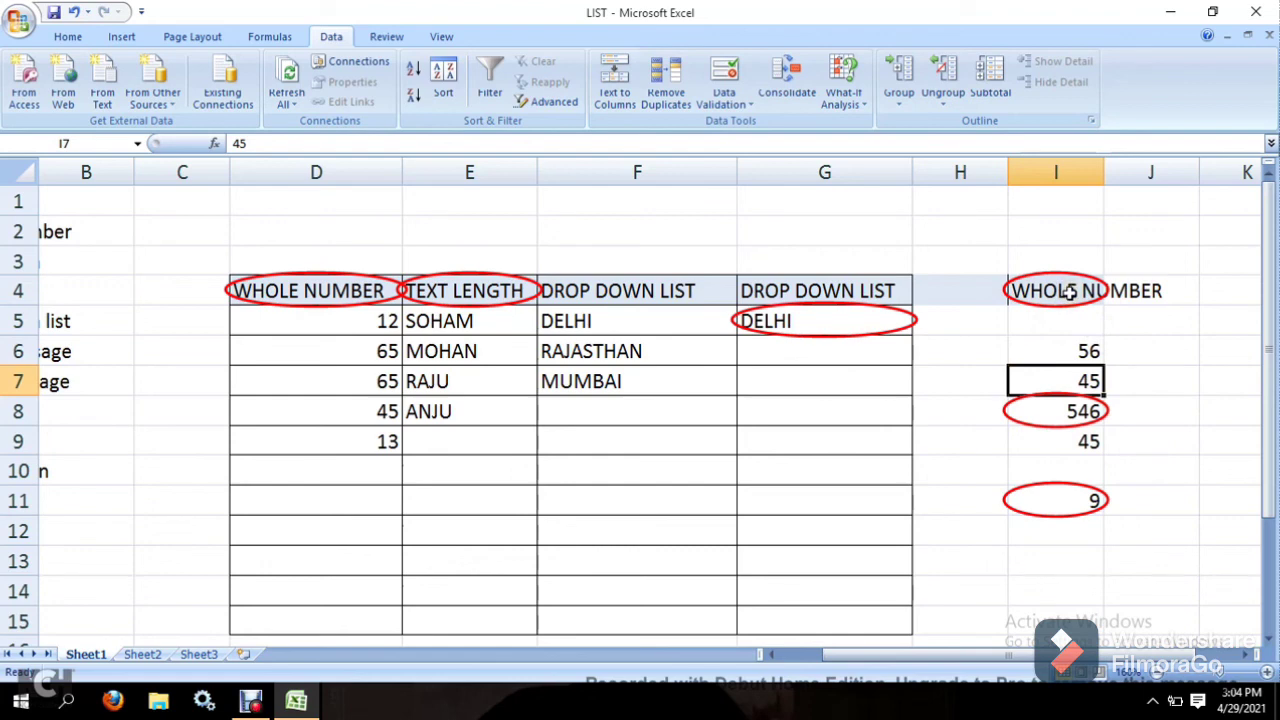
mouse_move(1070, 291)
left_mouse_down()
mouse_move(1113, 561)
mouse_move(1052, 543)
left_mouse_up()
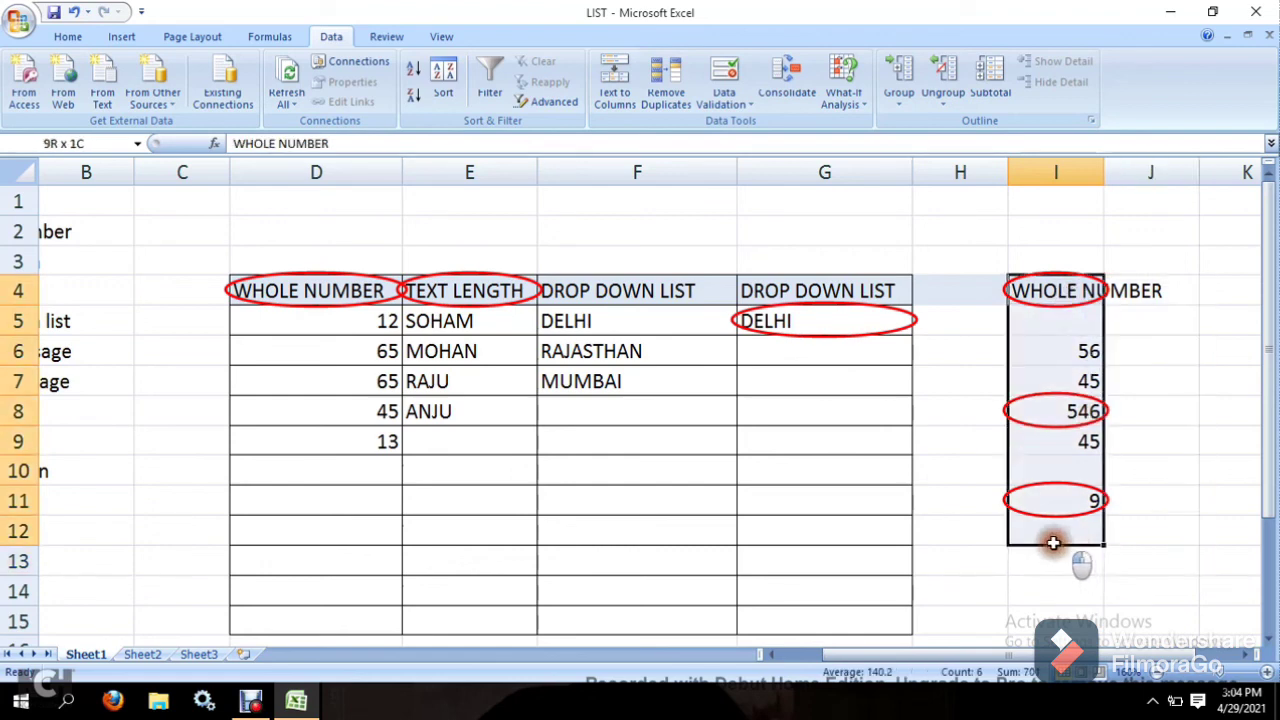
- Use Clear Validation Circles to remove the red circles around 546 and 9
left_click(723, 100)
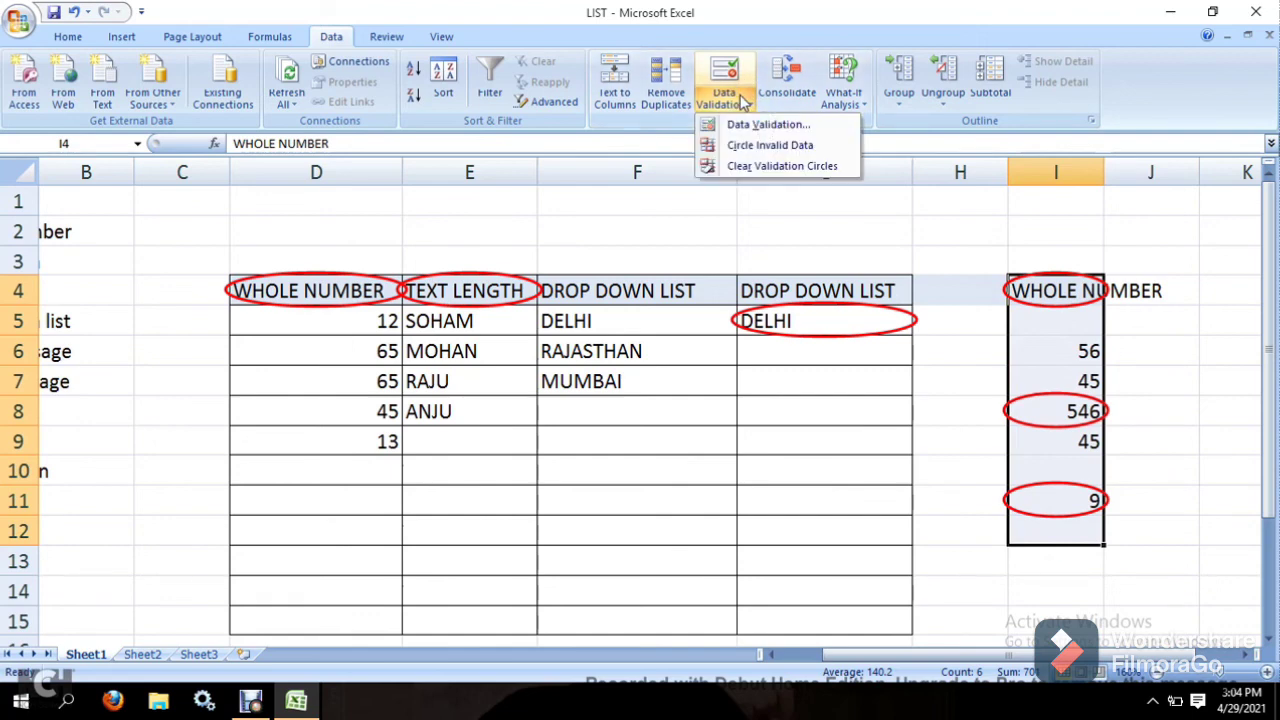
left_click(795, 166)
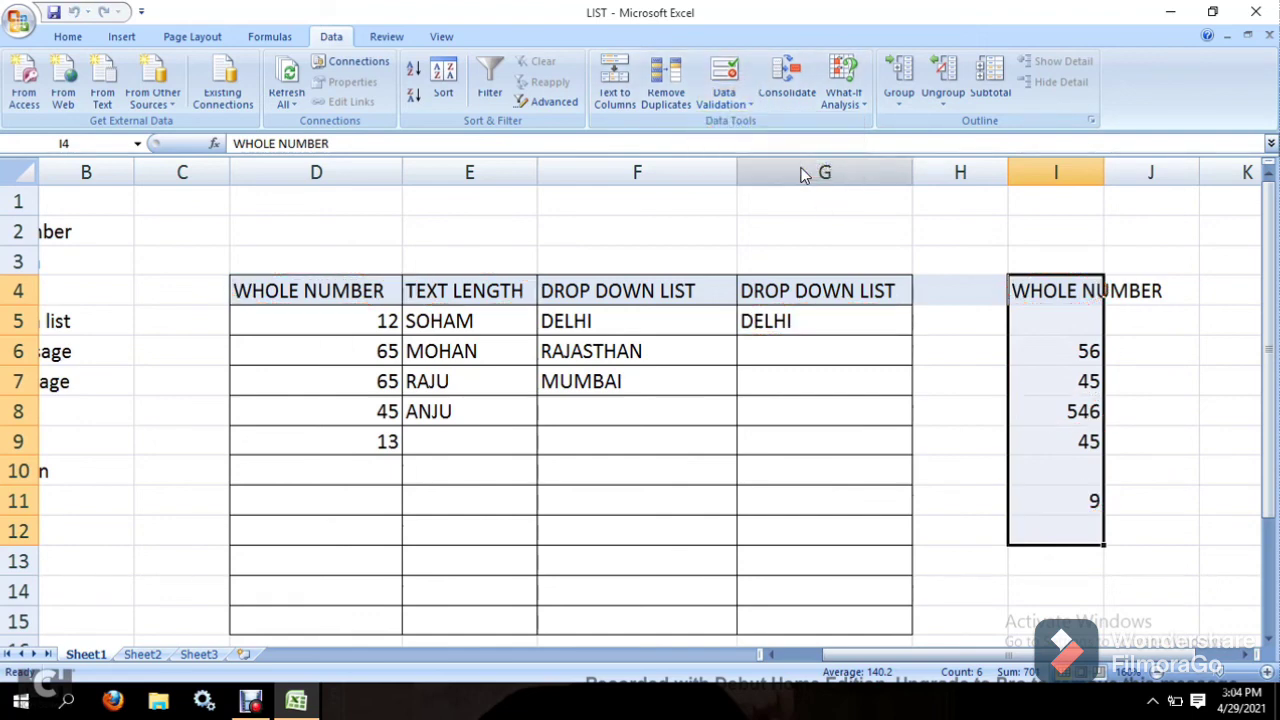